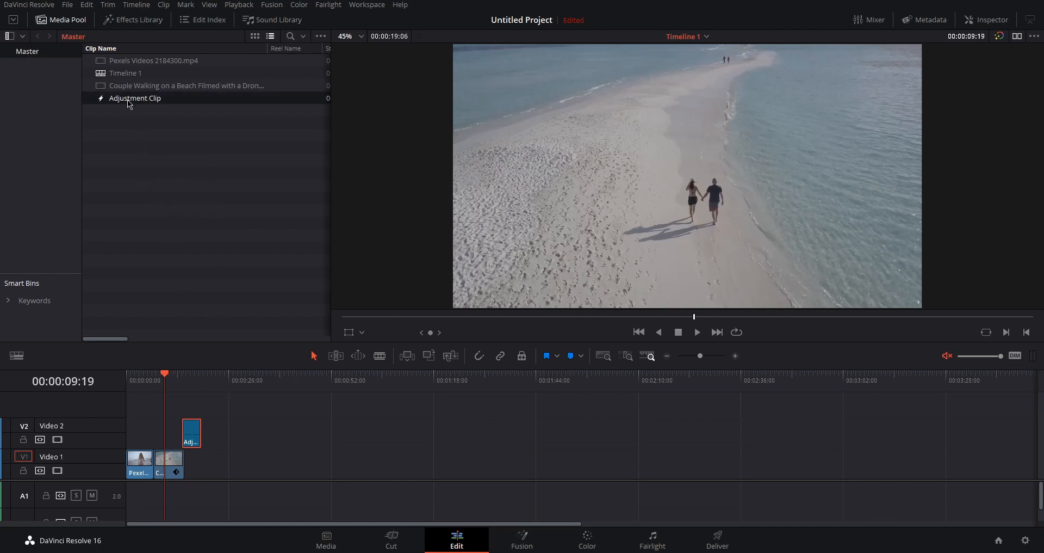
# Rename the adjustment clip in the media pool to Grade
pyautogui.click(136, 99)
pyautogui.write('Grad')
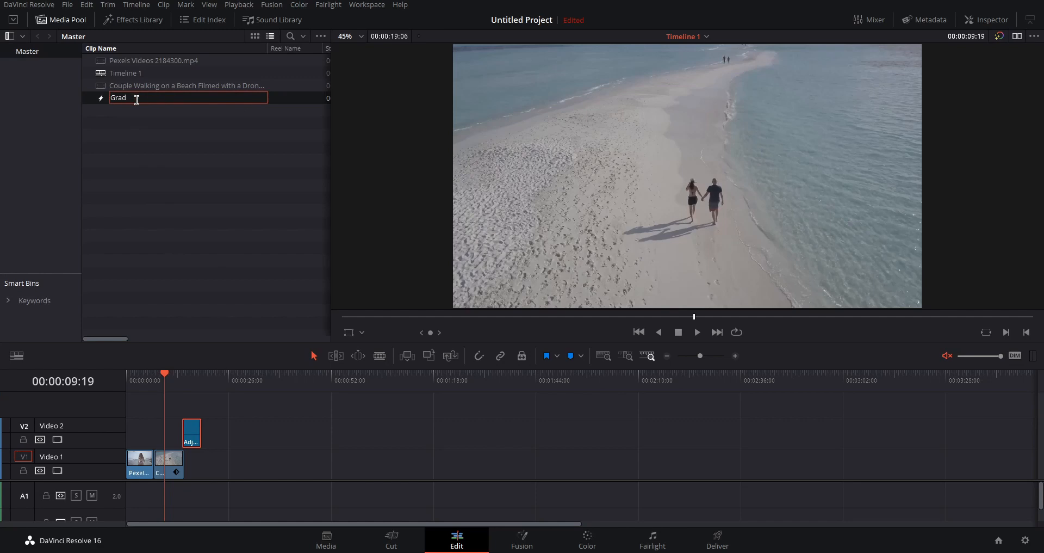
pyautogui.write('e')
pyautogui.press('Return')
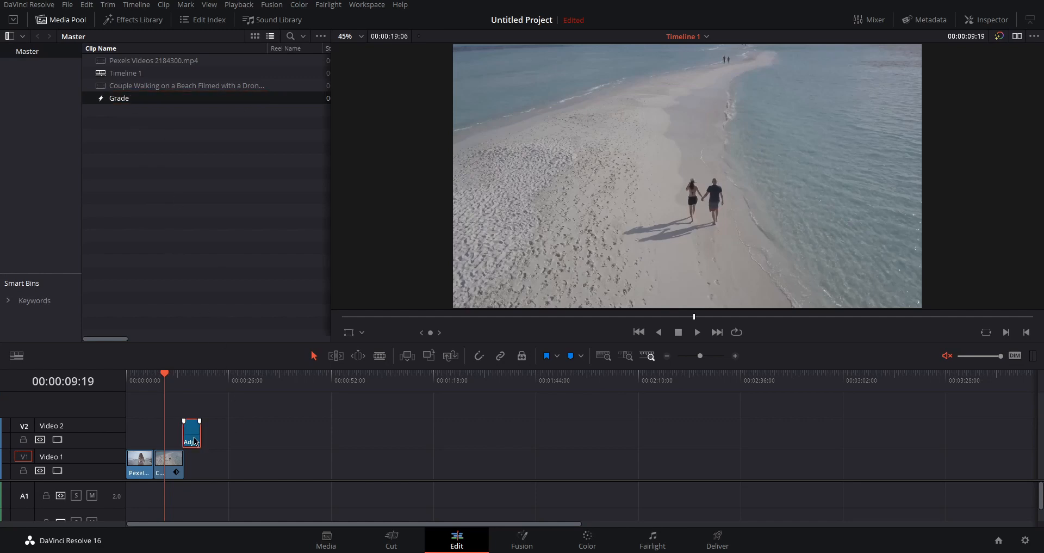
# Replace the adjustment clip on Video 2 with the Grade clip, spanning both Video 1 clips with snapping turned on
pyautogui.press('Delete')
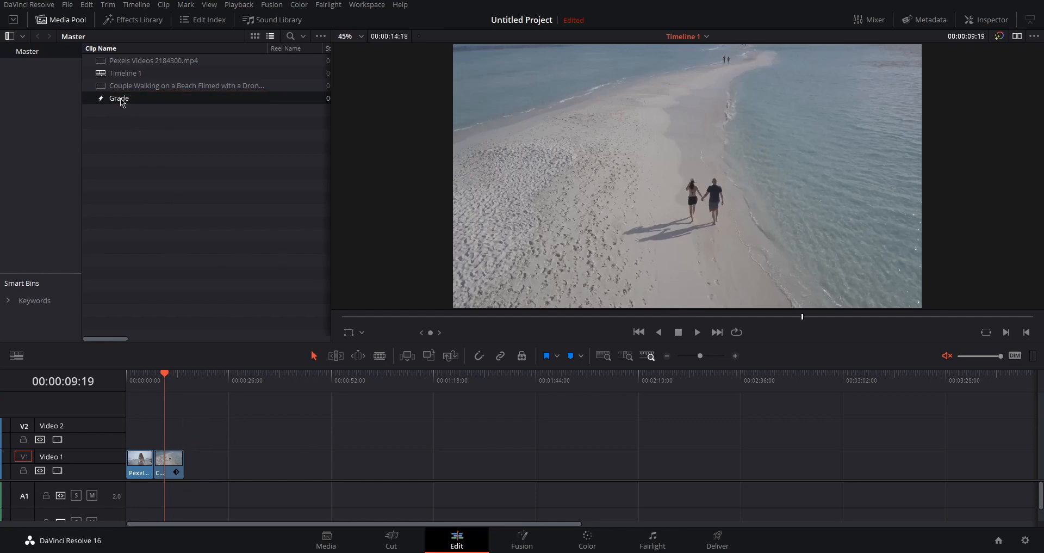
pyautogui.moveTo(121, 100); pyautogui.dragTo(189, 432)
pyautogui.press('n')
pyautogui.moveTo(157, 373); pyautogui.dragTo(135, 382)
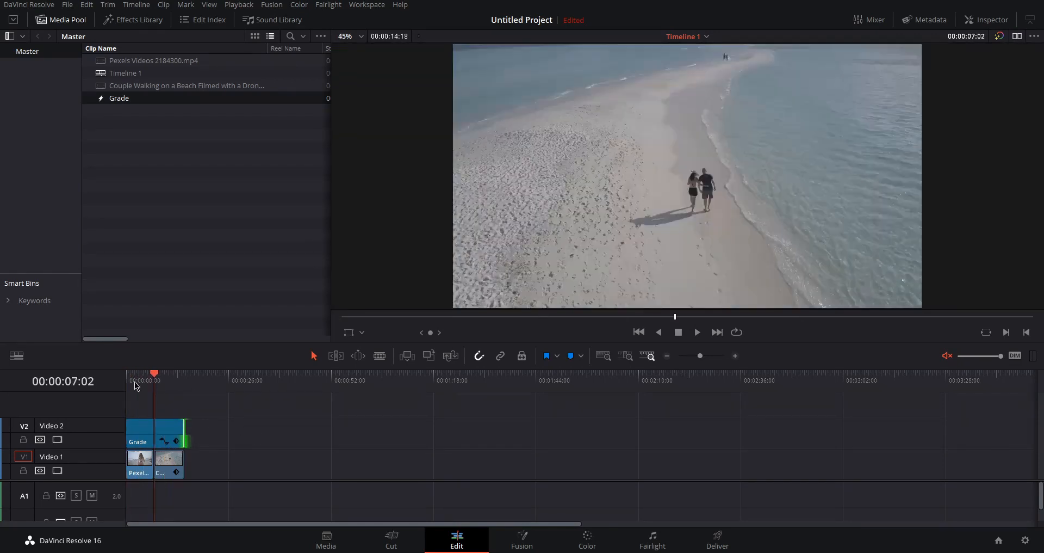
# Open the Color page, check the node graphs of the timeline clips, and select the first clip for correction
pyautogui.click(587, 540)
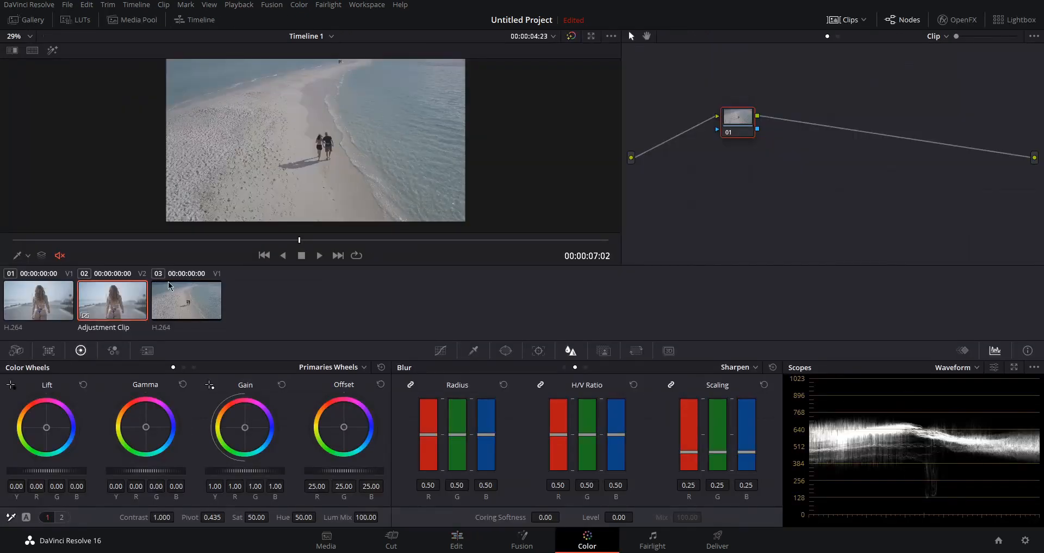
pyautogui.click(54, 299)
pyautogui.click(89, 301)
pyautogui.click(40, 305)
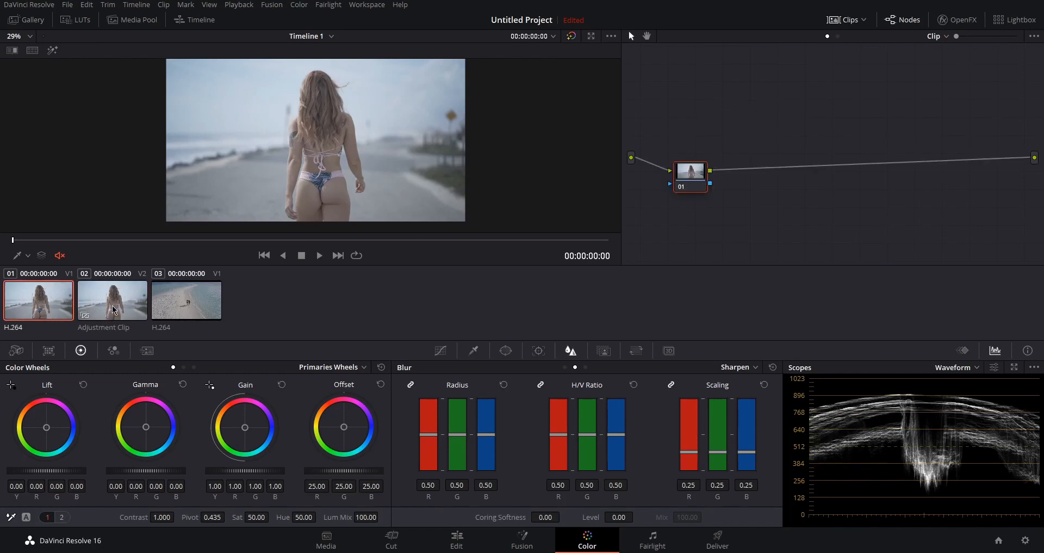
pyautogui.click(129, 315)
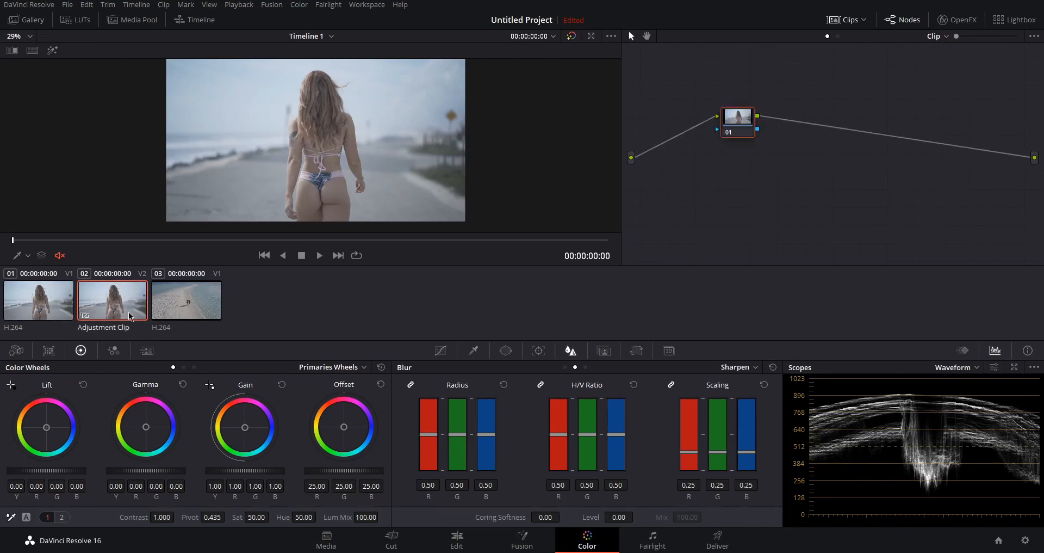
pyautogui.click(186, 314)
pyautogui.click(121, 306)
pyautogui.click(53, 309)
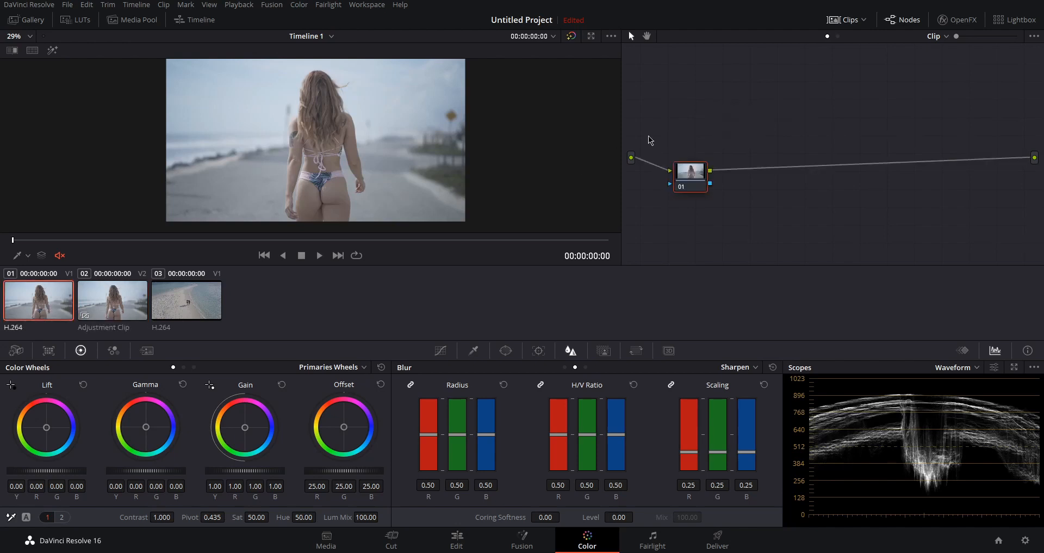
# Move the first clip's node up in the graph and hide the clip thumbnails to enlarge the viewer image to 40%
pyautogui.moveTo(701, 186); pyautogui.dragTo(701, 151)
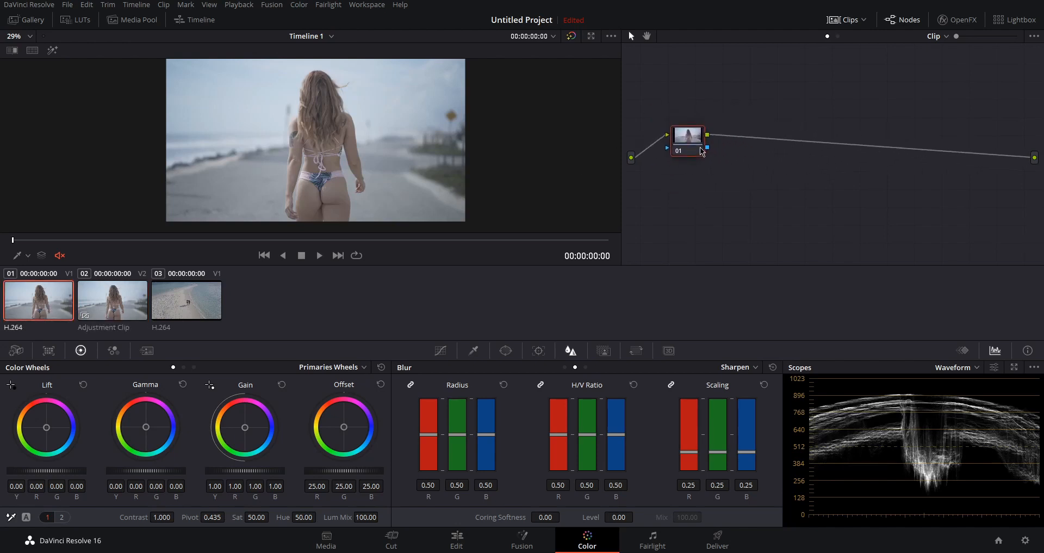
pyautogui.click(843, 20)
pyautogui.scroll(4, 368, 243)
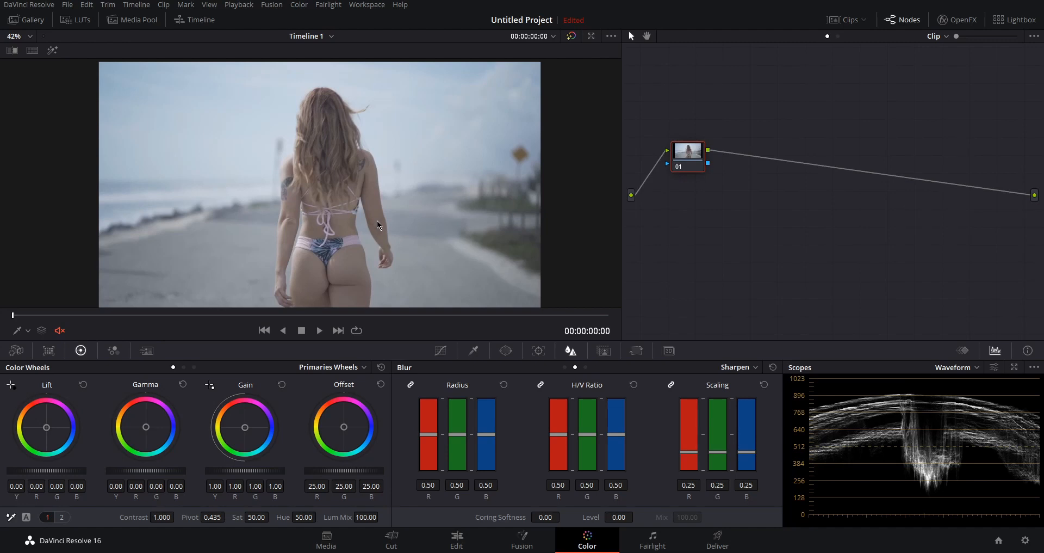
pyautogui.scroll(-1, 377, 220)
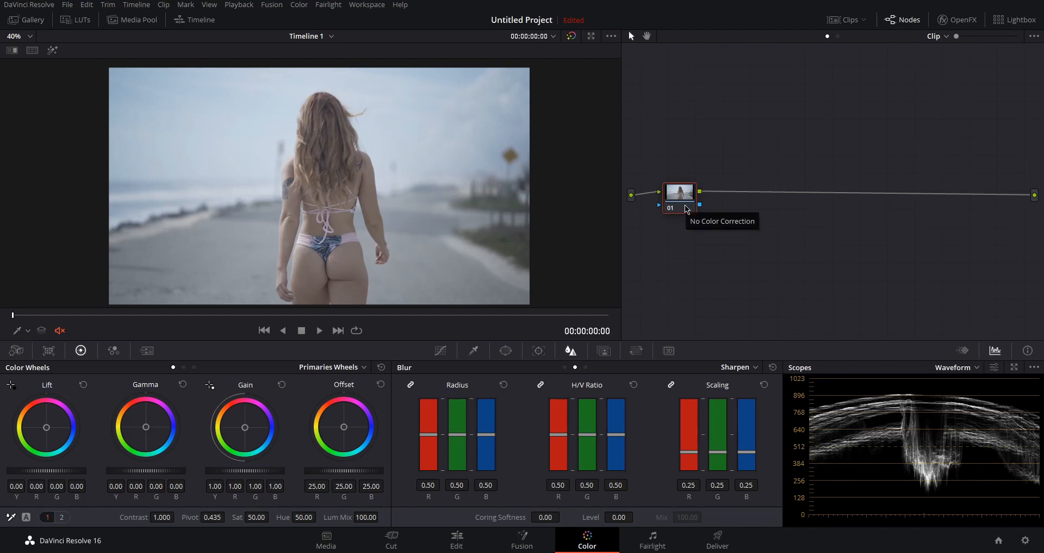
# Label the first clip's node CC and place it close to the graph's source input
pyautogui.moveTo(687, 209); pyautogui.dragTo(674, 200)
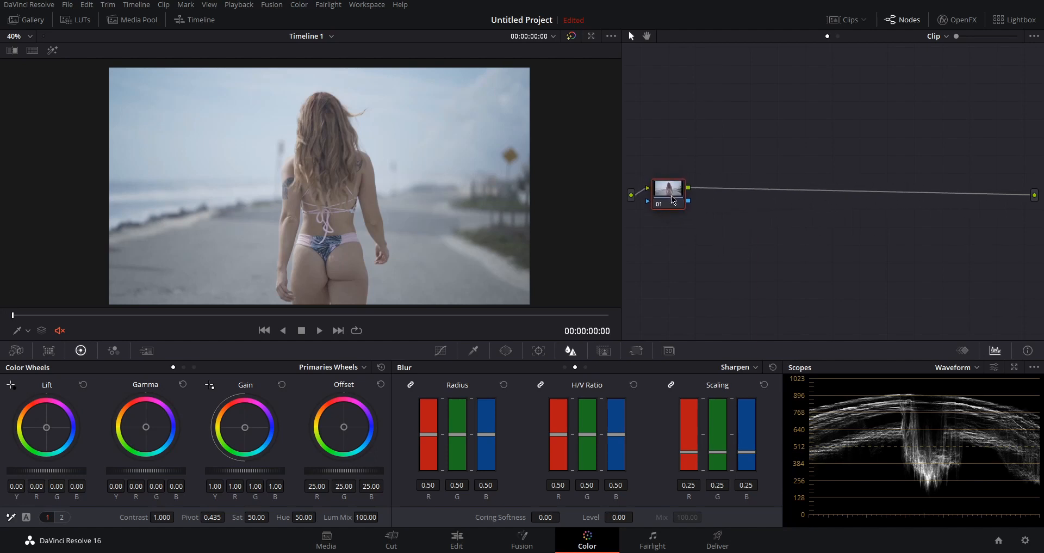
pyautogui.rightClick(673, 200)
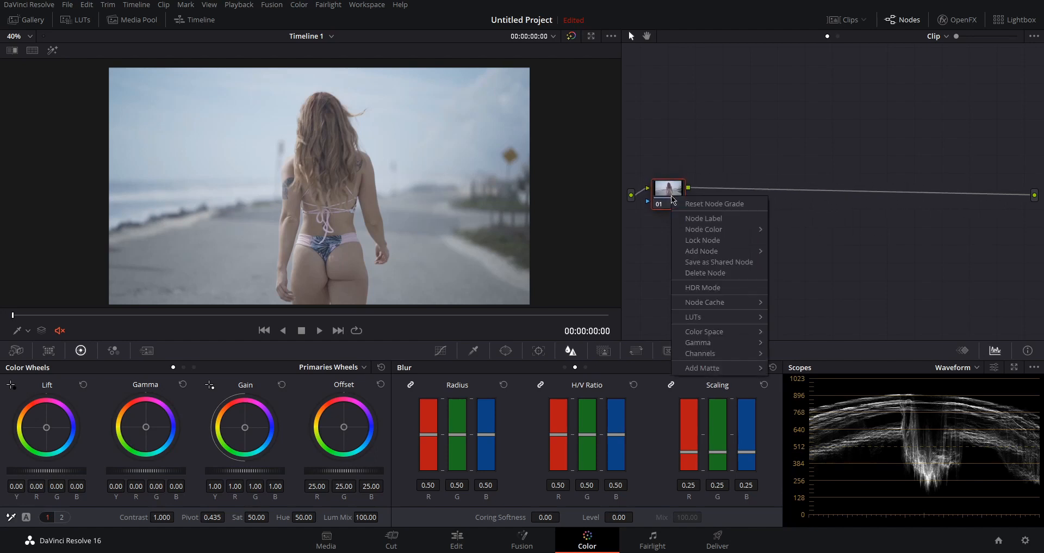
pyautogui.click(697, 218)
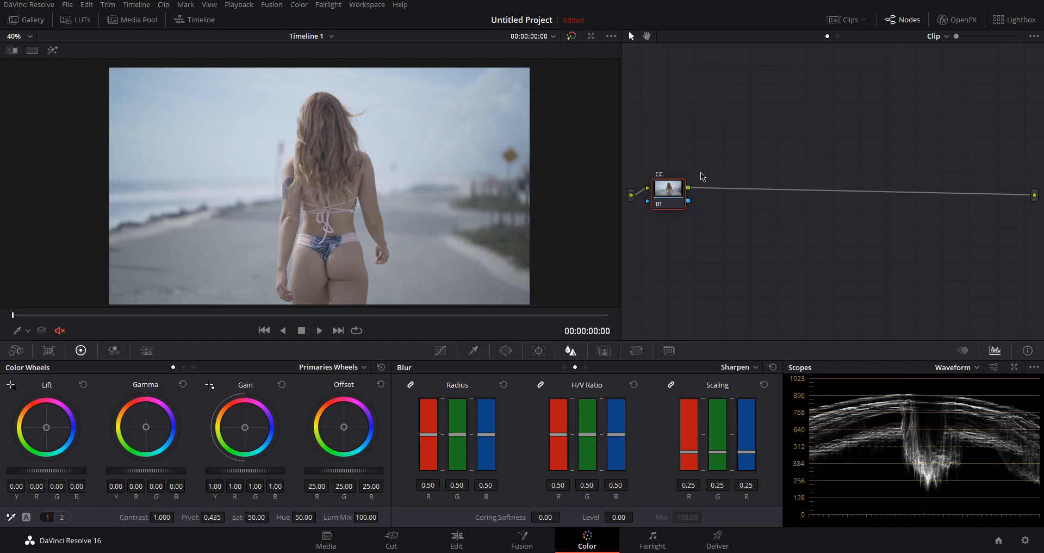
pyautogui.moveTo(654, 193); pyautogui.dragTo(659, 176)
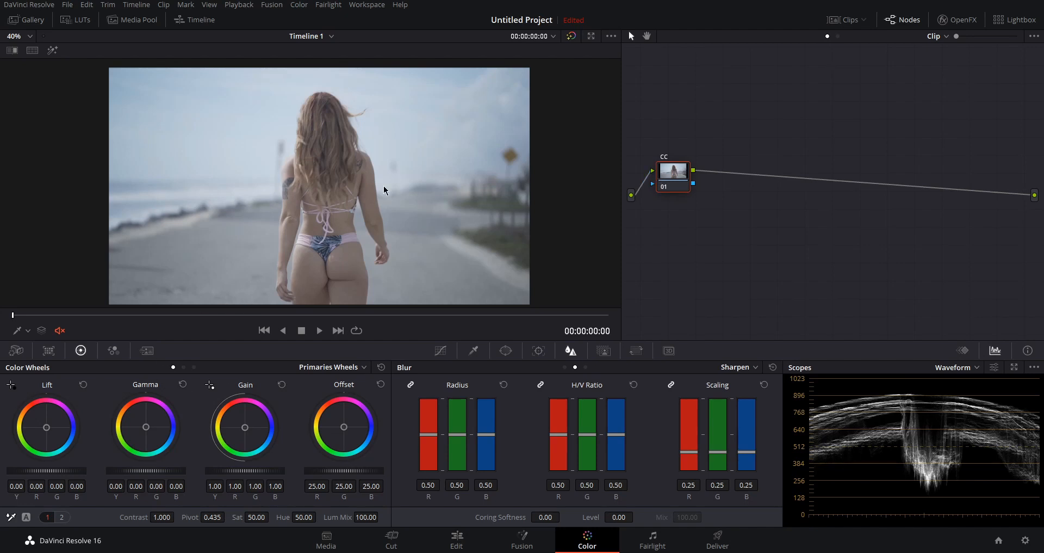
# Go to 00:00:03:19 and sample the white area of the woman's patterned top with the white balance picker
pyautogui.moveTo(23, 320); pyautogui.dragTo(320, 327)
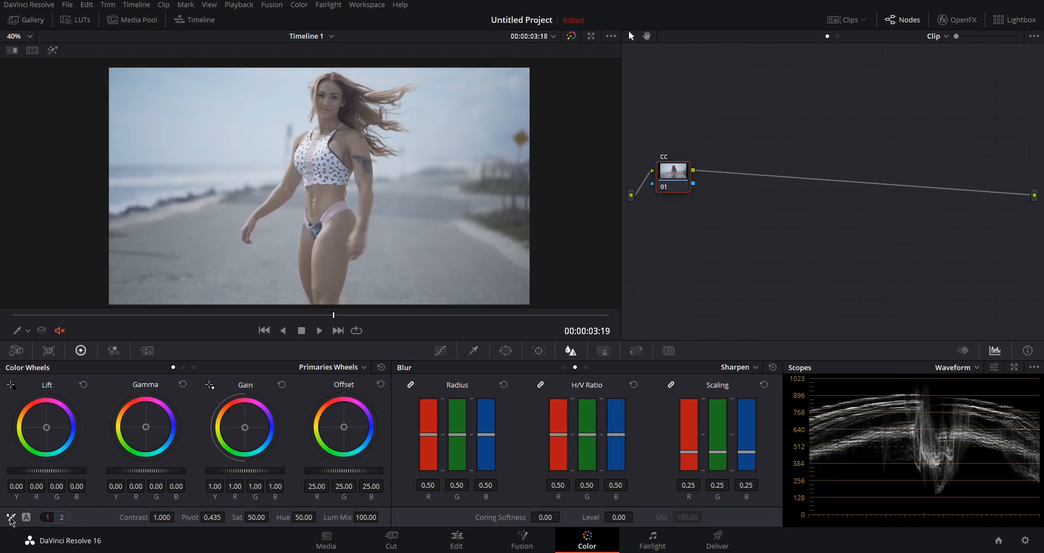
pyautogui.scroll(6, 443, 166)
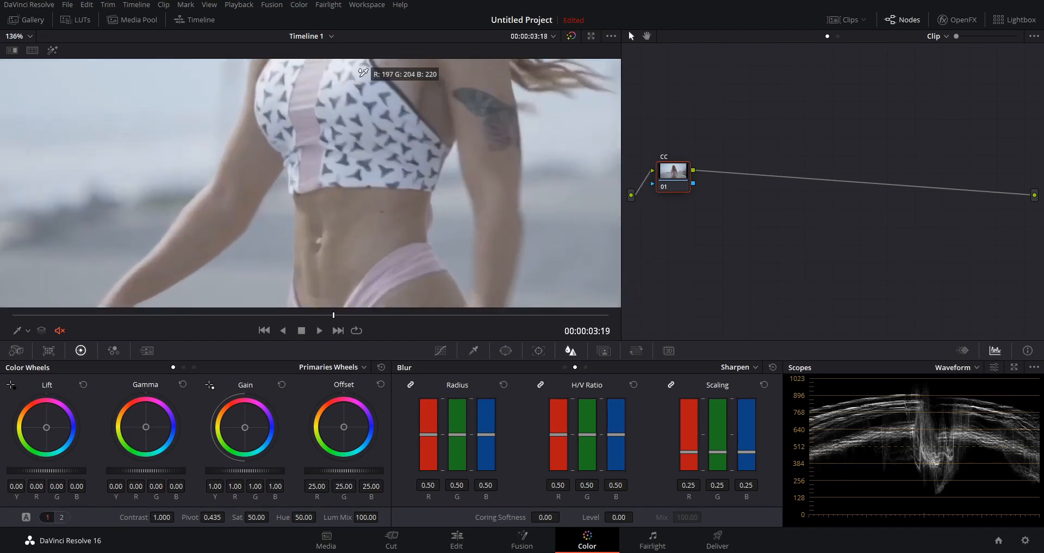
pyautogui.scroll(-1, 392, 104)
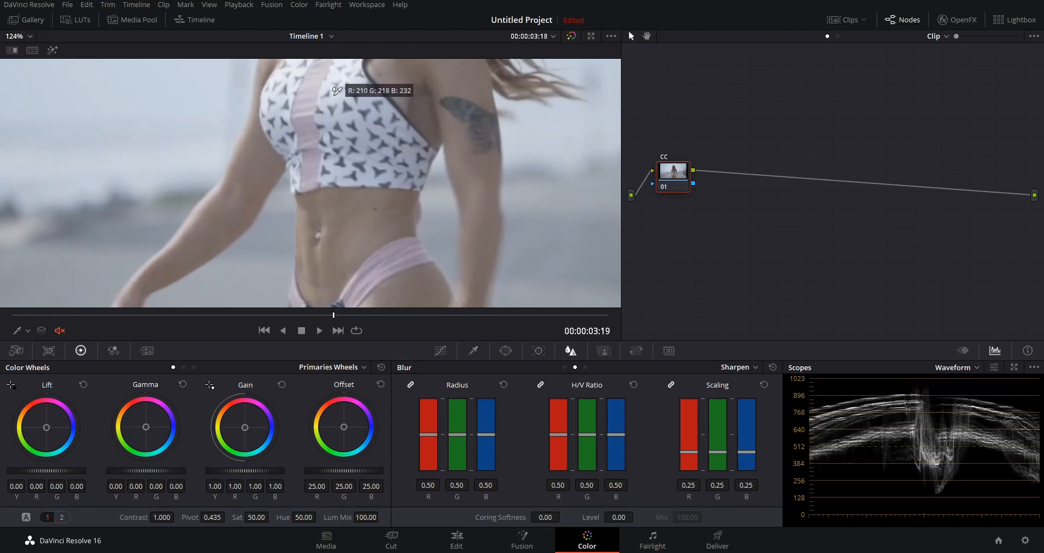
pyautogui.scroll(-8, 357, 136)
pyautogui.scroll(2, 359, 137)
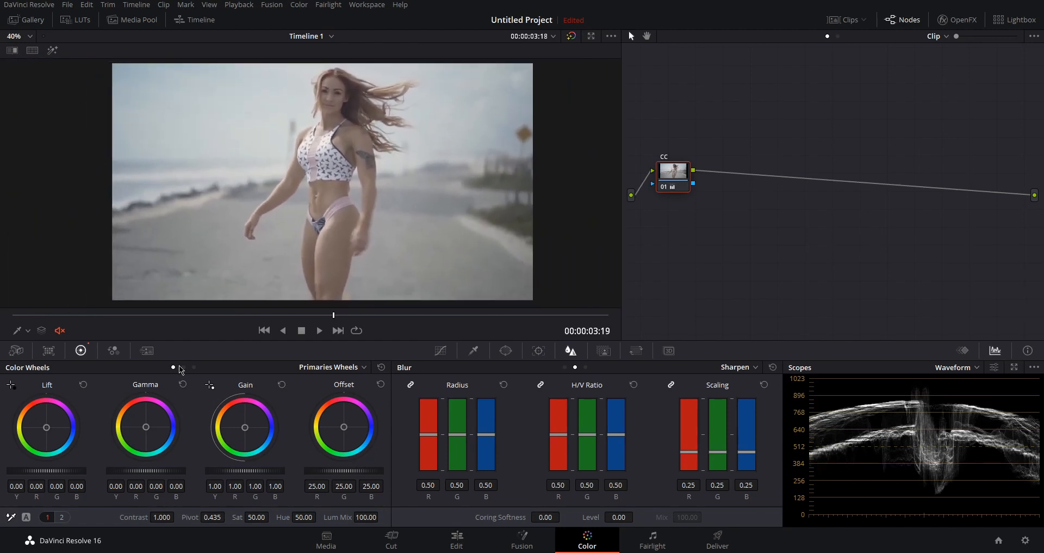
# Adjust the CC node's color temperature to -37.8 and tint to -0.91
pyautogui.click(62, 517)
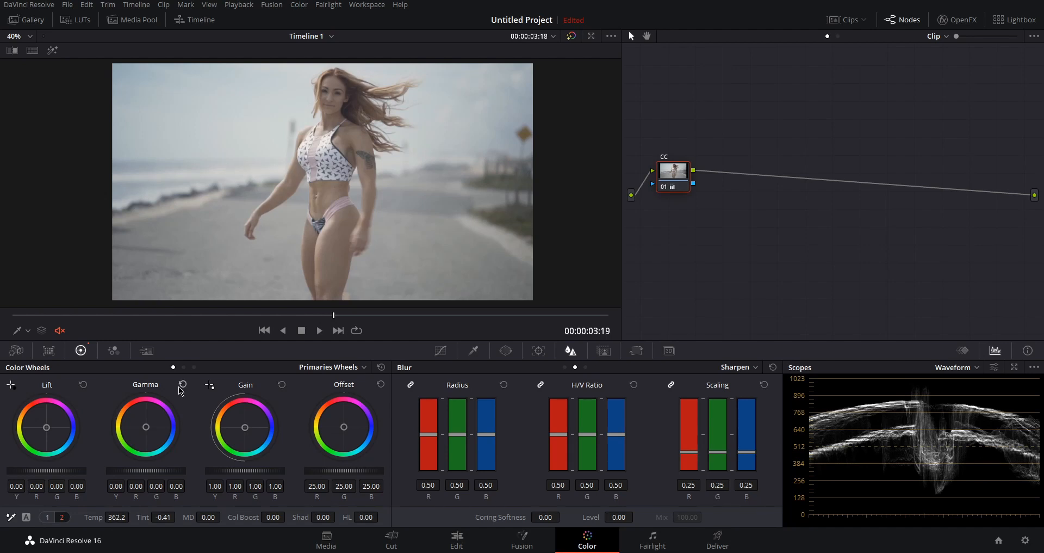
pyautogui.moveTo(115, 517); pyautogui.dragTo(82, 517)
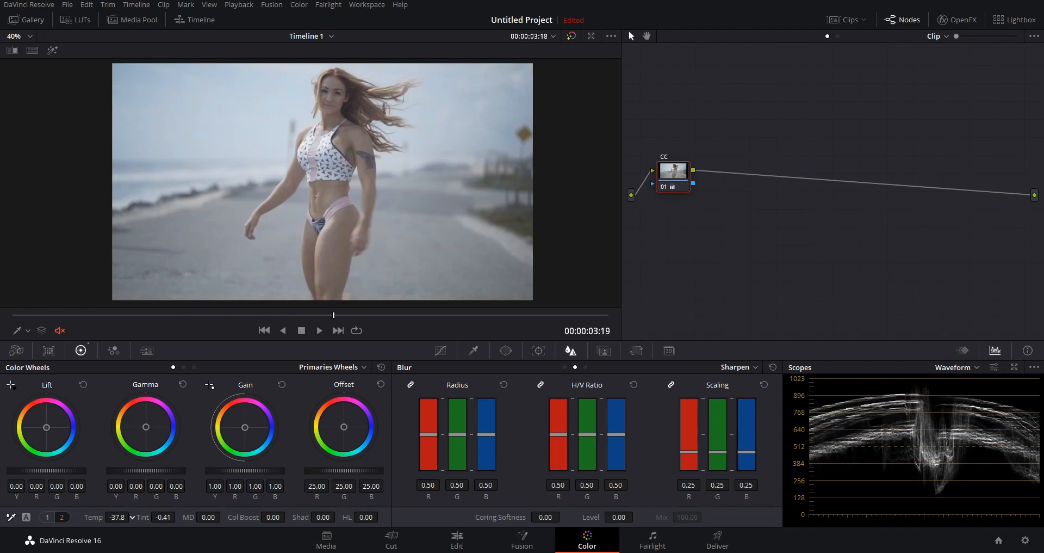
pyautogui.moveTo(161, 517)
pyautogui.mouseDown()
pyautogui.moveTo(178, 517)
pyautogui.moveTo(162, 517)
pyautogui.mouseUp()
# Compare the shot with and without its correction by repeatedly bypassing and restoring the color grades
pyautogui.click(572, 37)
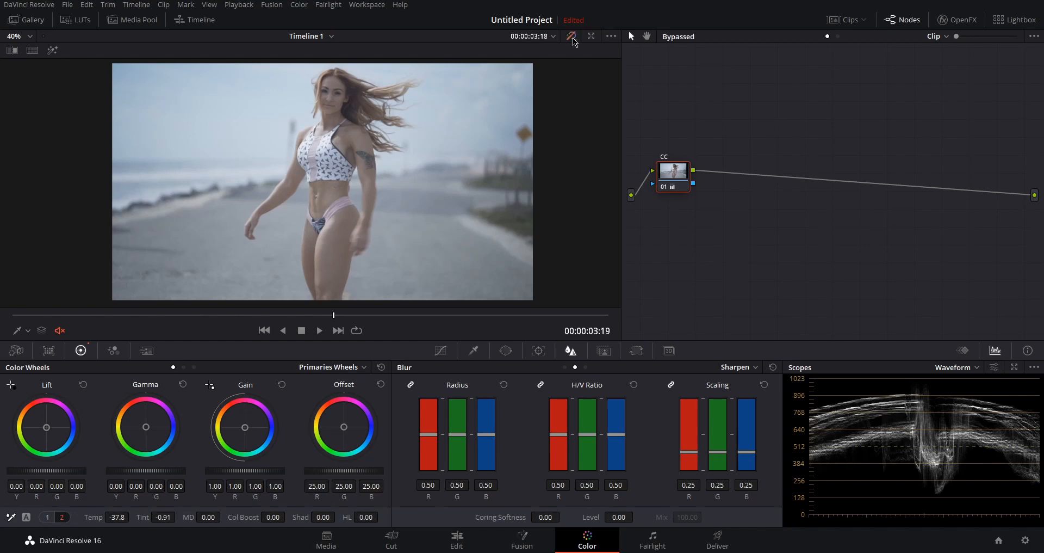
pyautogui.click(573, 37)
pyautogui.click(573, 38)
pyautogui.click(572, 38)
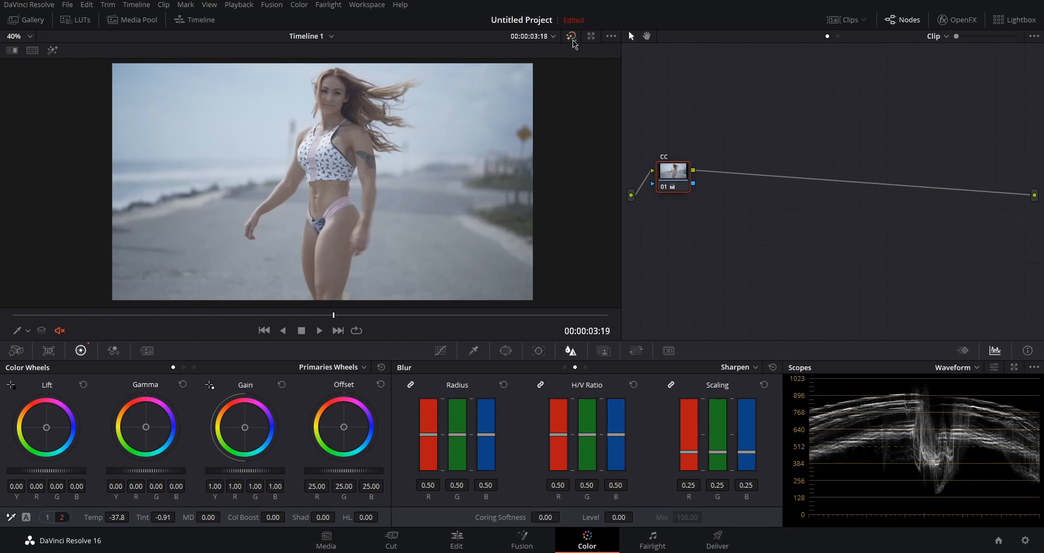
pyautogui.click(573, 39)
pyautogui.click(572, 38)
pyautogui.click(573, 39)
pyautogui.click(573, 38)
pyautogui.click(573, 39)
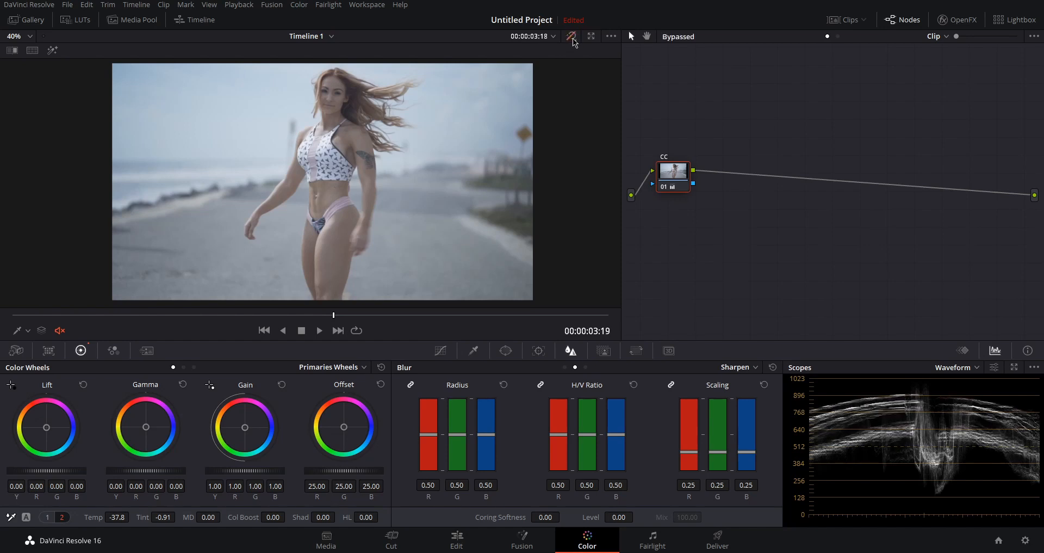
pyautogui.click(573, 39)
pyautogui.click(573, 38)
pyautogui.click(572, 39)
pyautogui.click(572, 38)
pyautogui.click(573, 39)
pyautogui.click(573, 39)
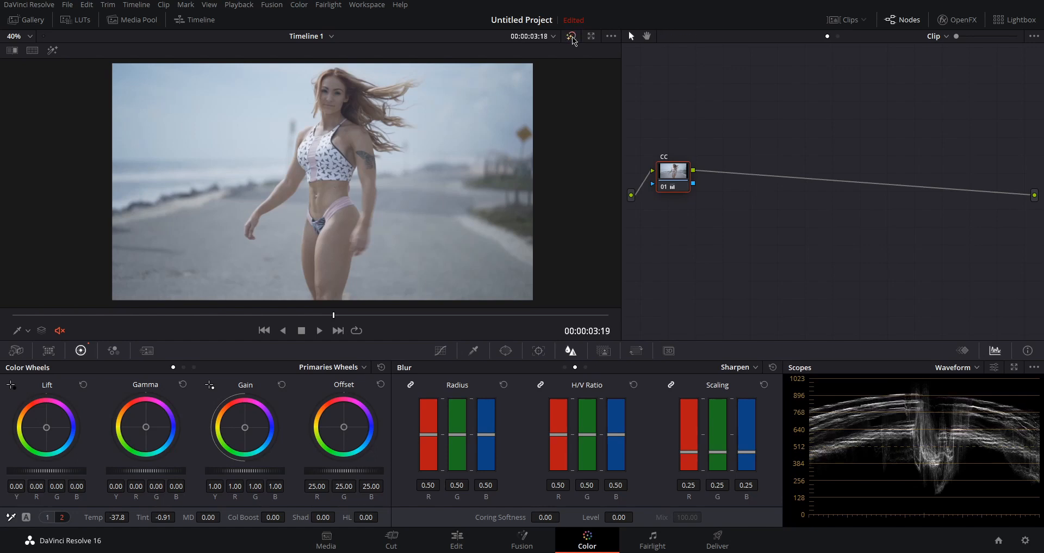
pyautogui.click(572, 38)
# Show the Waveform scope with Colorize turned off and expand it into a floating Scopes window over the node graph
pyautogui.click(962, 368)
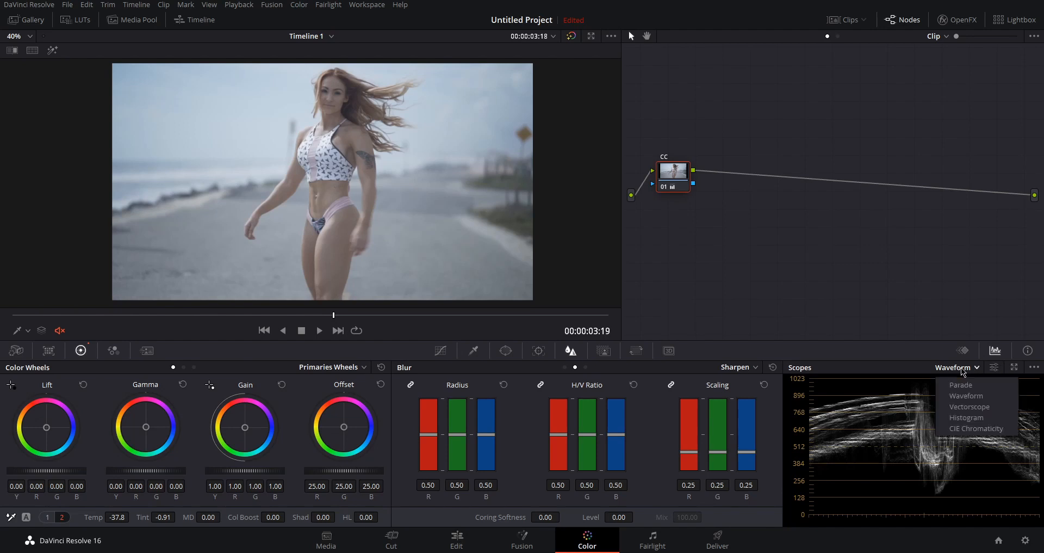
pyautogui.click(969, 402)
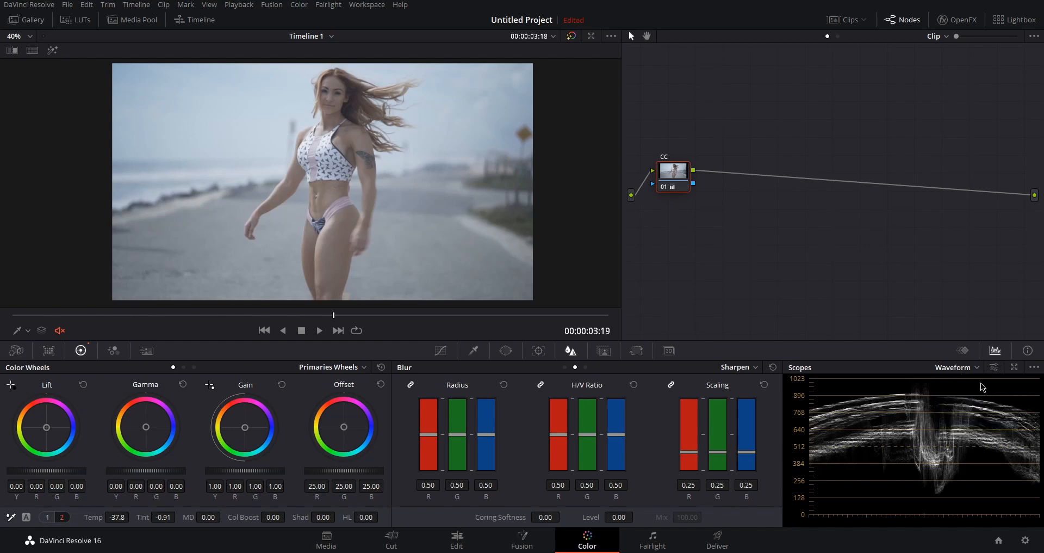
pyautogui.click(963, 350)
pyautogui.click(995, 350)
pyautogui.click(960, 369)
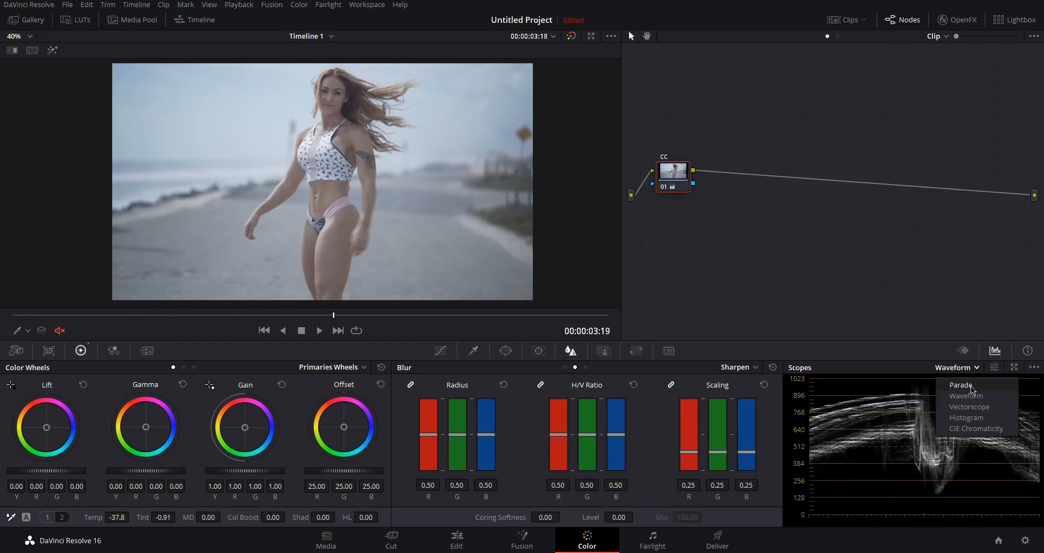
pyautogui.click(970, 401)
pyautogui.click(995, 368)
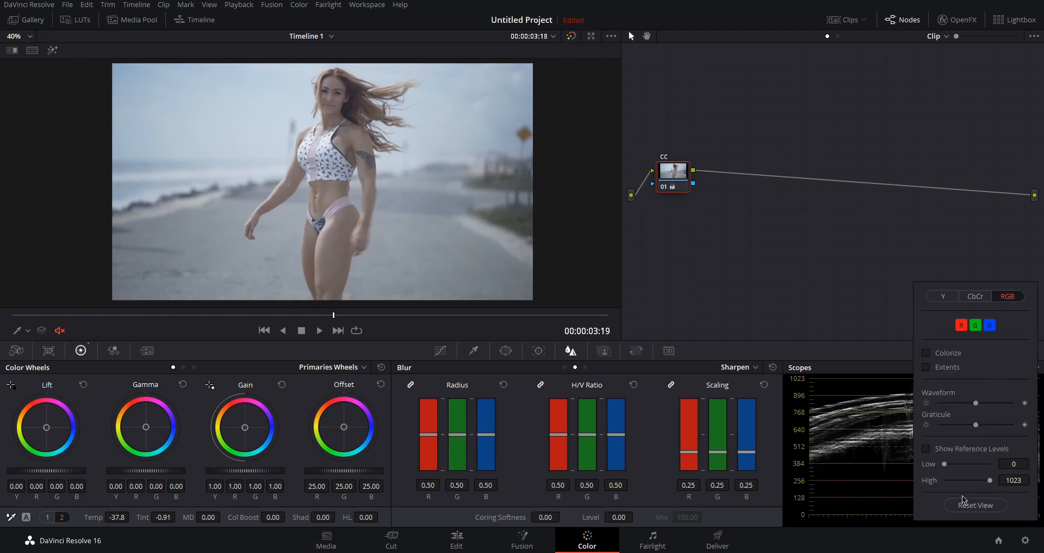
pyautogui.click(983, 504)
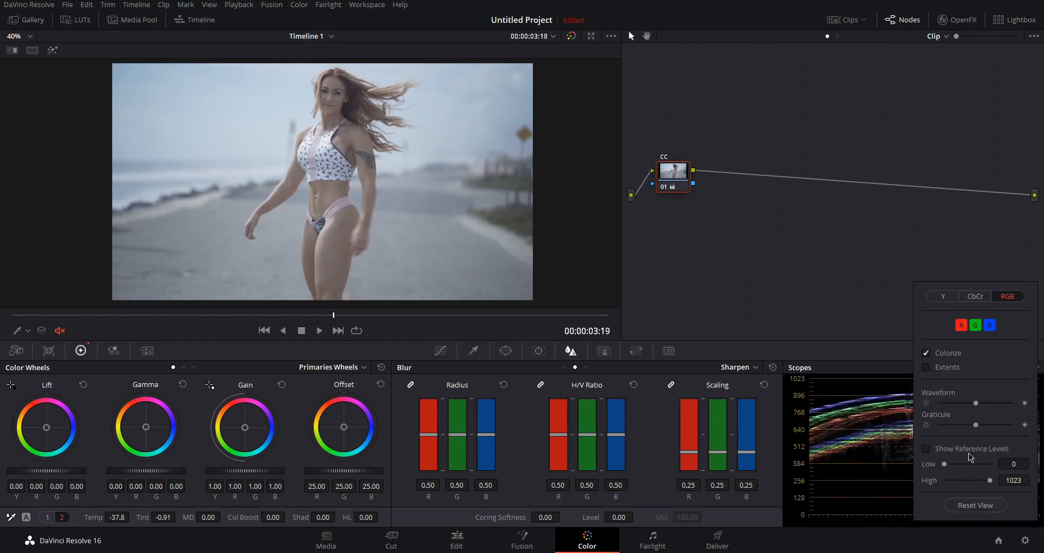
pyautogui.click(927, 354)
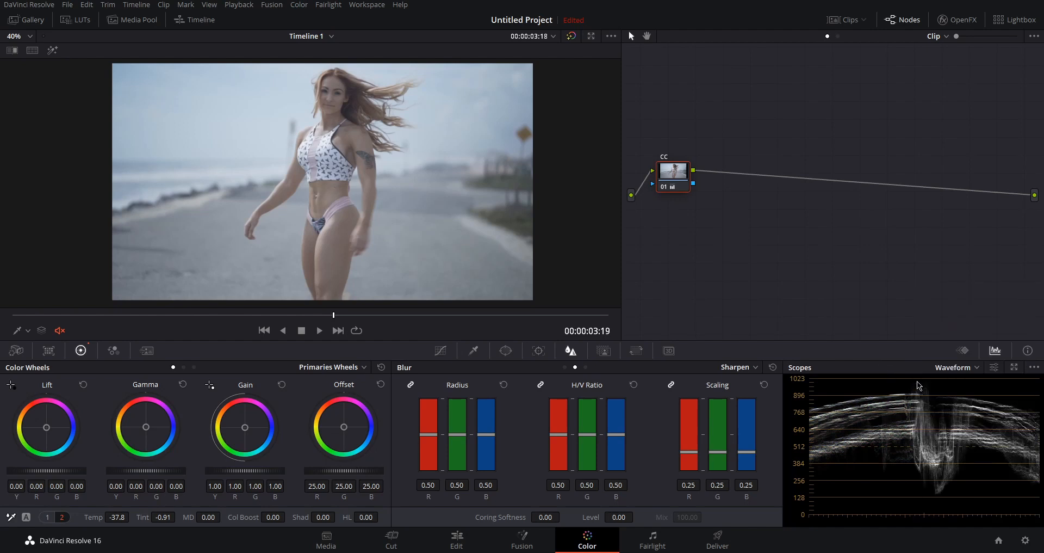
pyautogui.click(1014, 366)
pyautogui.moveTo(792, 245)
pyautogui.mouseDown()
pyautogui.moveTo(693, 193)
pyautogui.moveTo(764, 257)
pyautogui.moveTo(803, 253)
pyautogui.moveTo(782, 248)
pyautogui.mouseUp()
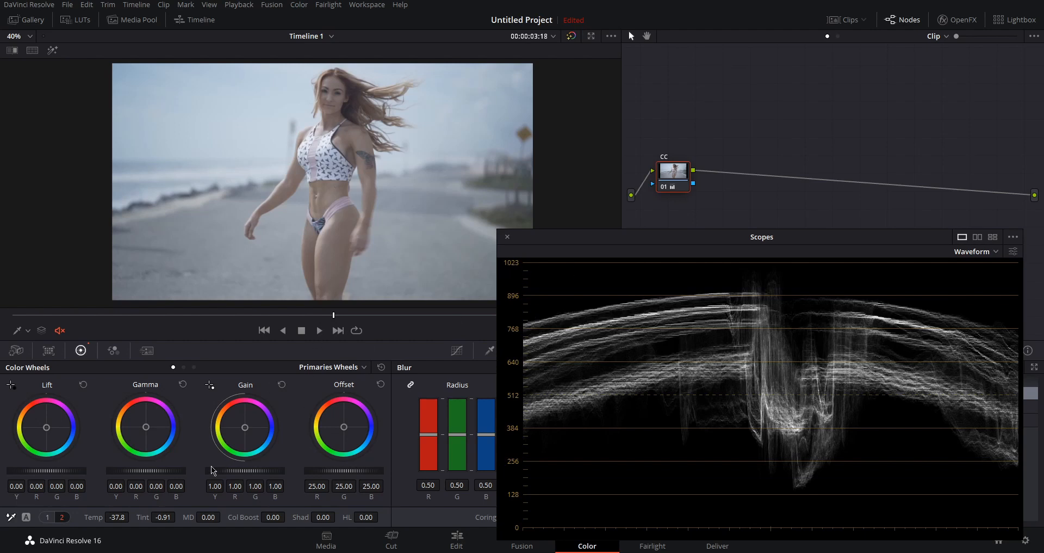
# Try a master Gain of 1.17 and a master Lift of -0.77, and reset all primary wheel adjustments
pyautogui.moveTo(234, 470); pyautogui.dragTo(256, 471)
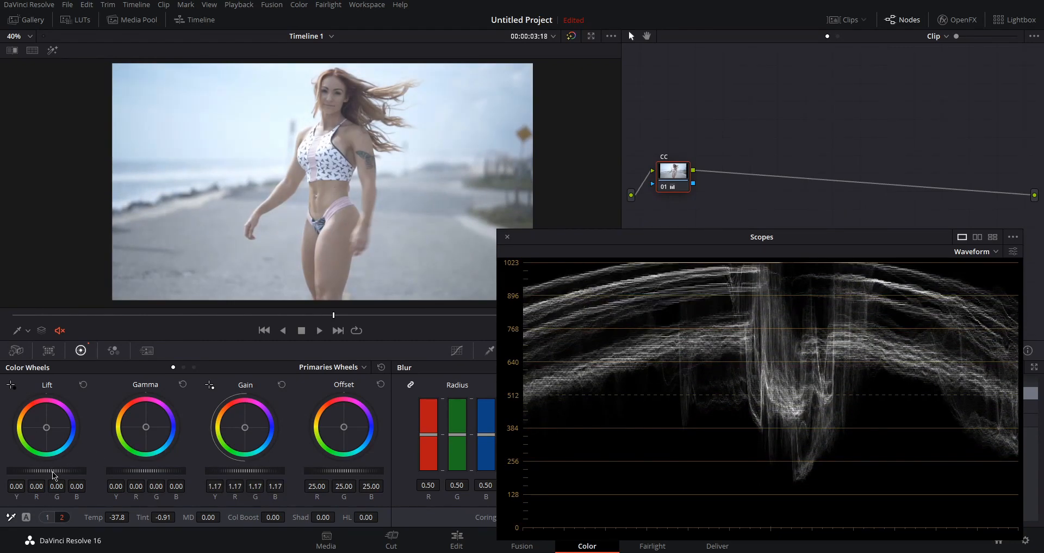
pyautogui.moveTo(52, 471); pyautogui.dragTo(30, 471)
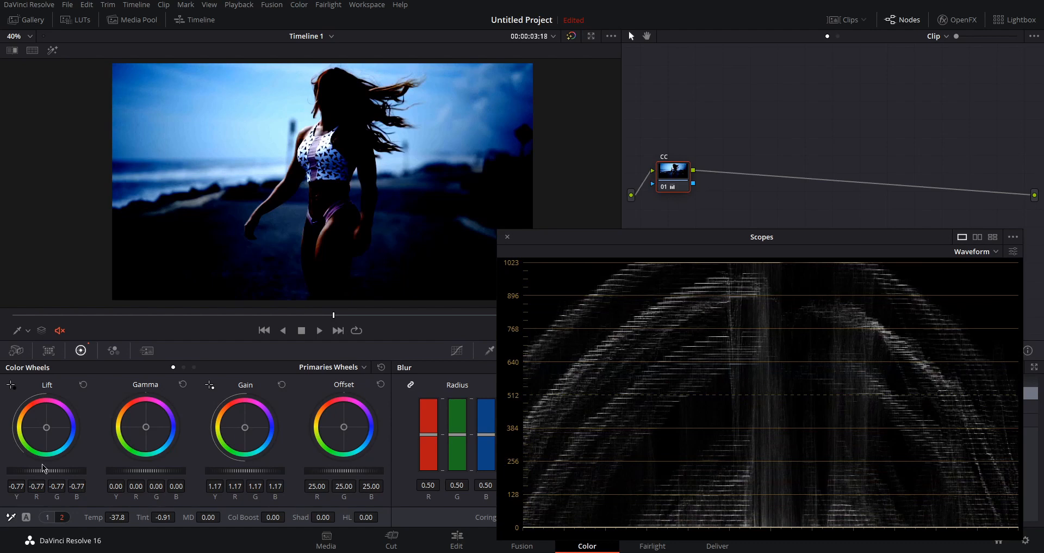
pyautogui.click(383, 368)
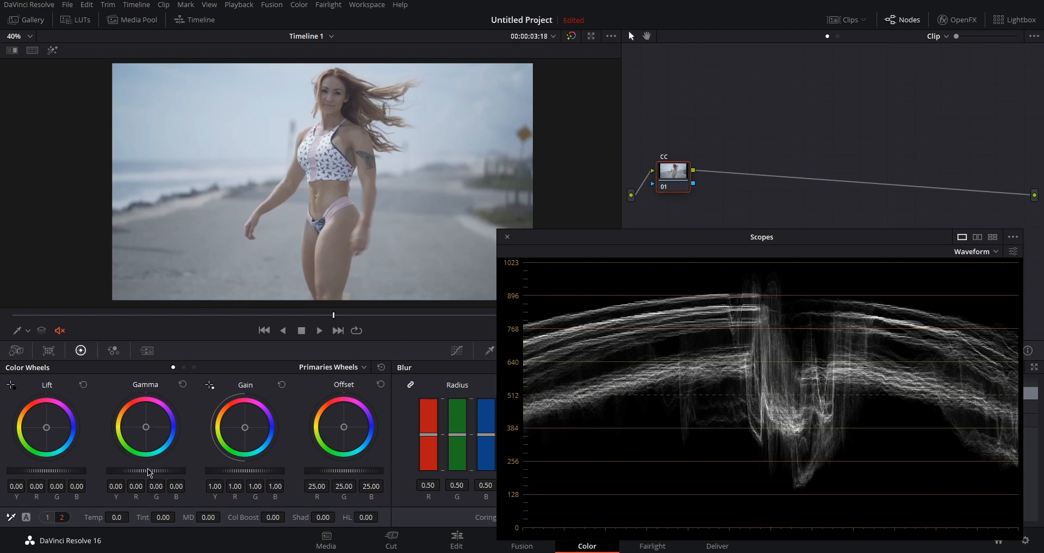
# Set the CC node's master Gamma to -0.02, Gain to 1.05 and Lift to -0.04 with the primary wheels
pyautogui.click(194, 367)
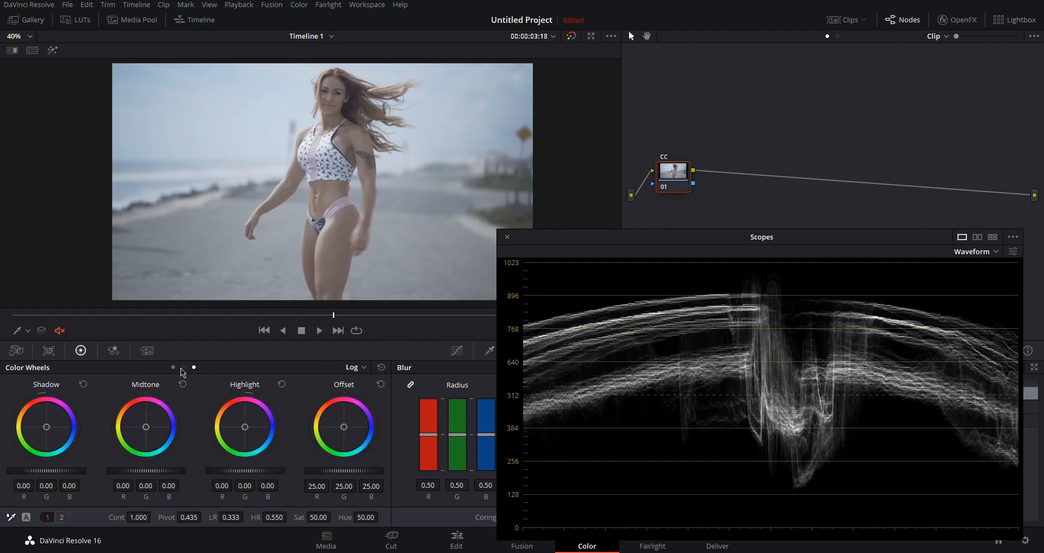
pyautogui.click(173, 367)
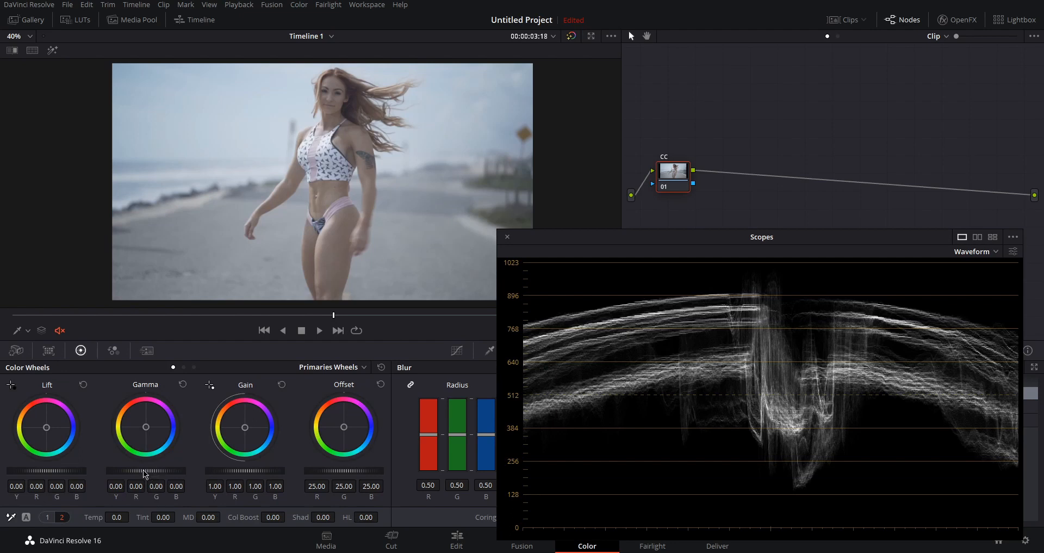
pyautogui.moveTo(145, 470); pyautogui.dragTo(138, 470)
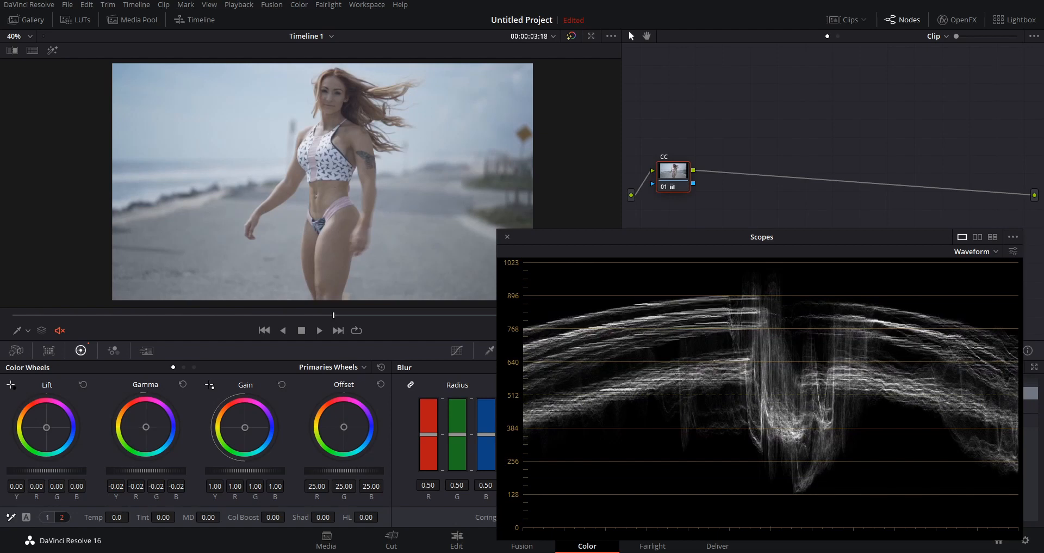
pyautogui.moveTo(245, 470); pyautogui.dragTo(257, 470)
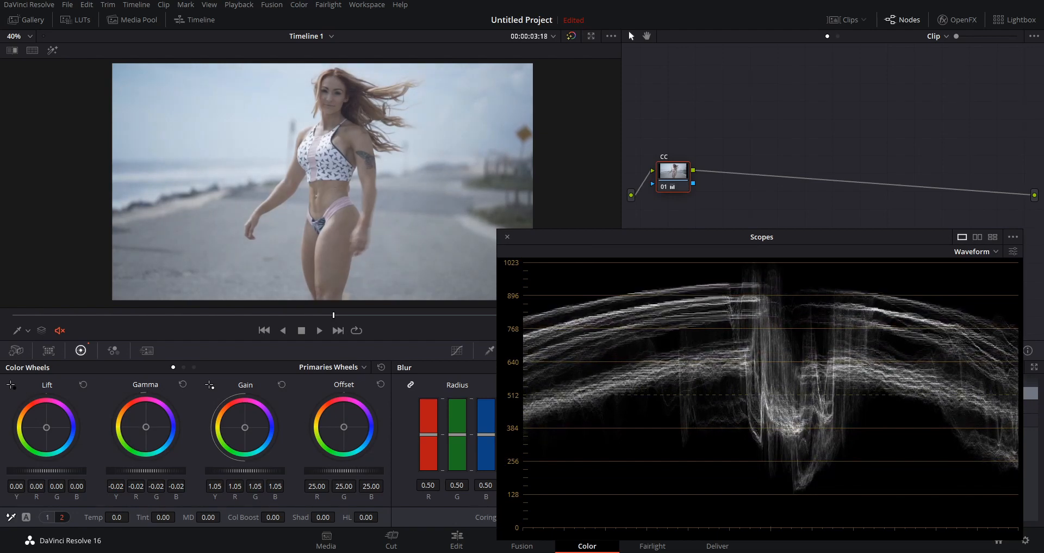
pyautogui.moveTo(46, 470); pyautogui.dragTo(34, 470)
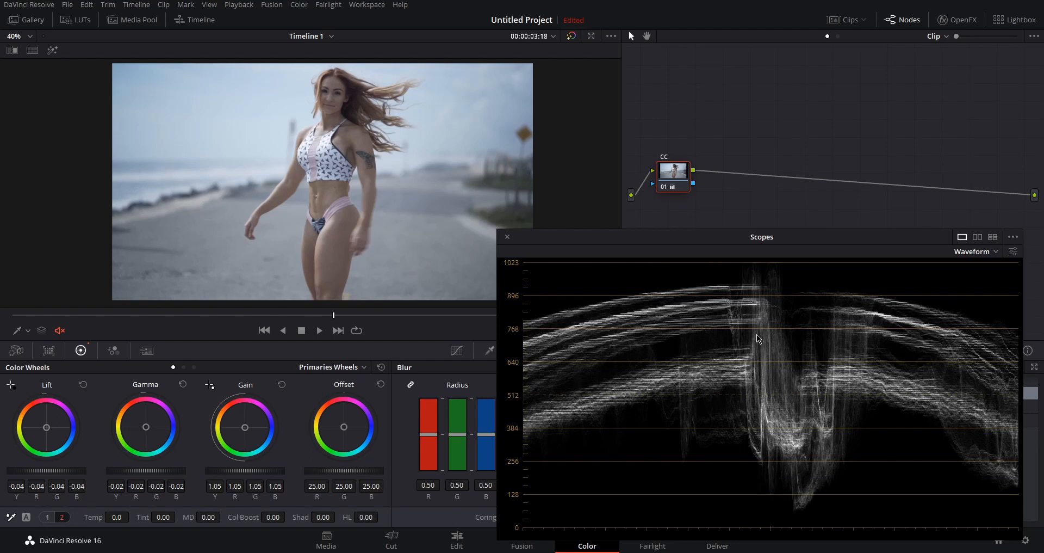
# Scrub through and play the shot to examine its highlights and shadows on the Waveform scope
pyautogui.scroll(2, 770, 350)
pyautogui.scroll(-1, 760, 344)
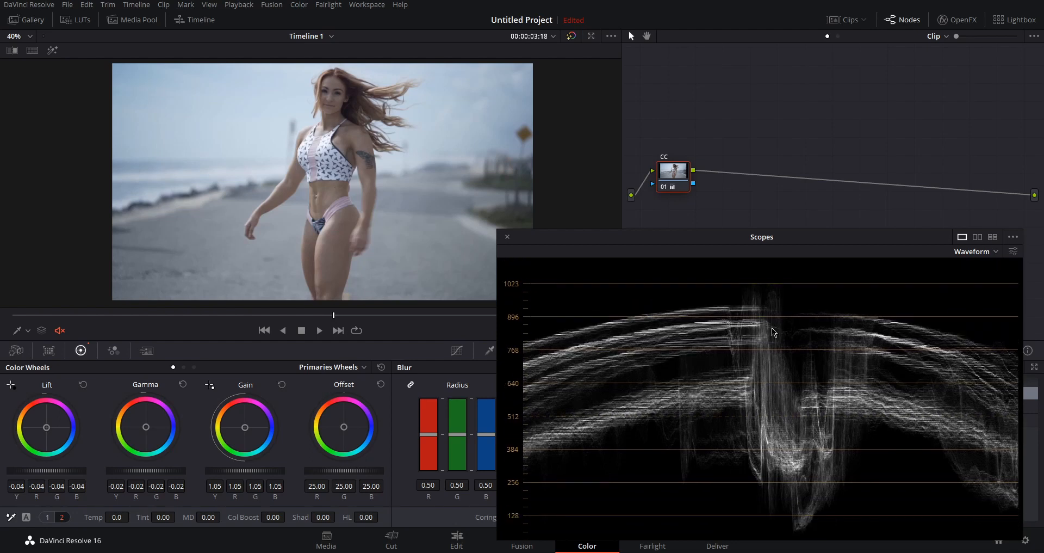
pyautogui.moveTo(316, 315); pyautogui.dragTo(207, 330)
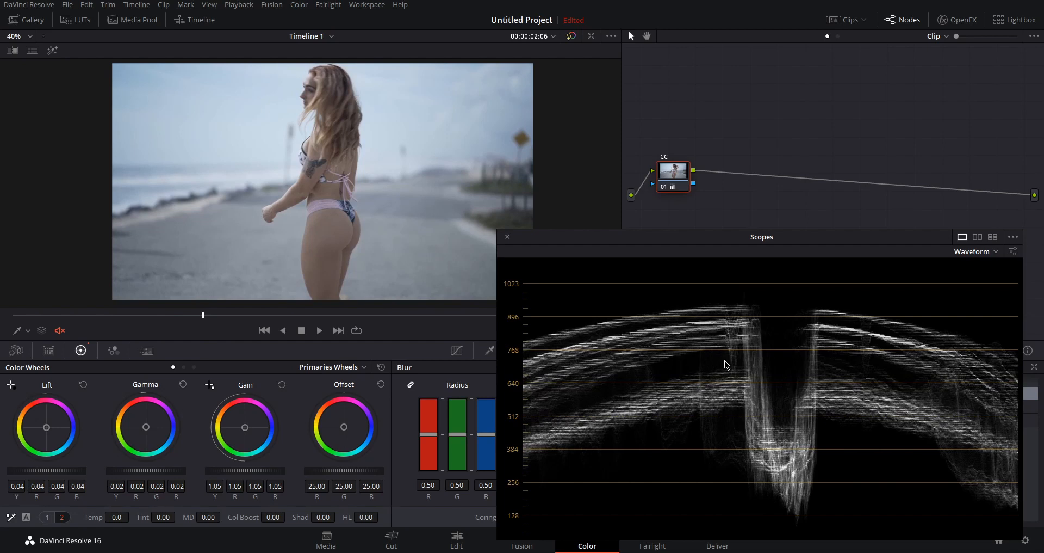
pyautogui.moveTo(207, 313); pyautogui.dragTo(285, 313)
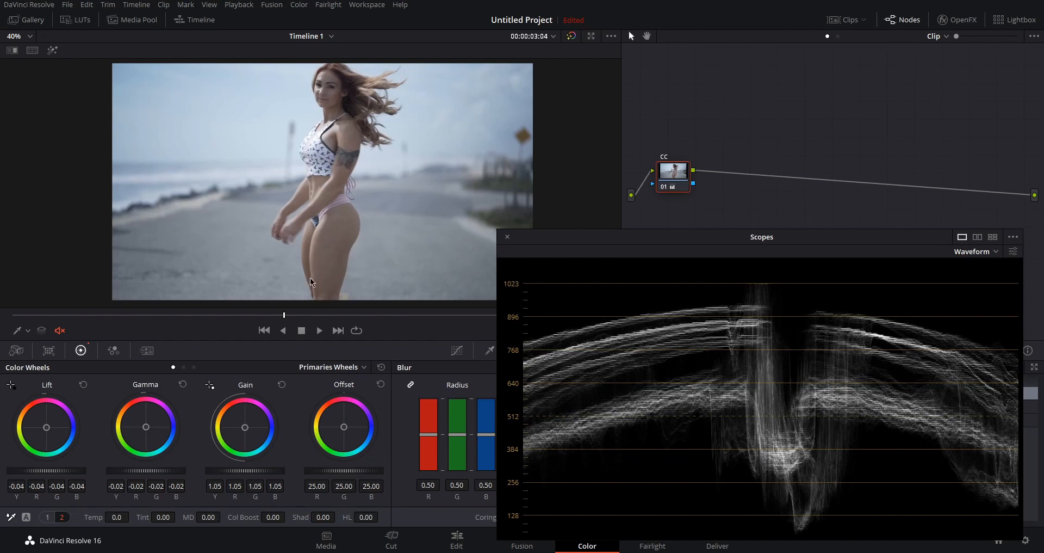
pyautogui.moveTo(285, 315); pyautogui.dragTo(154, 320)
pyautogui.press('space')
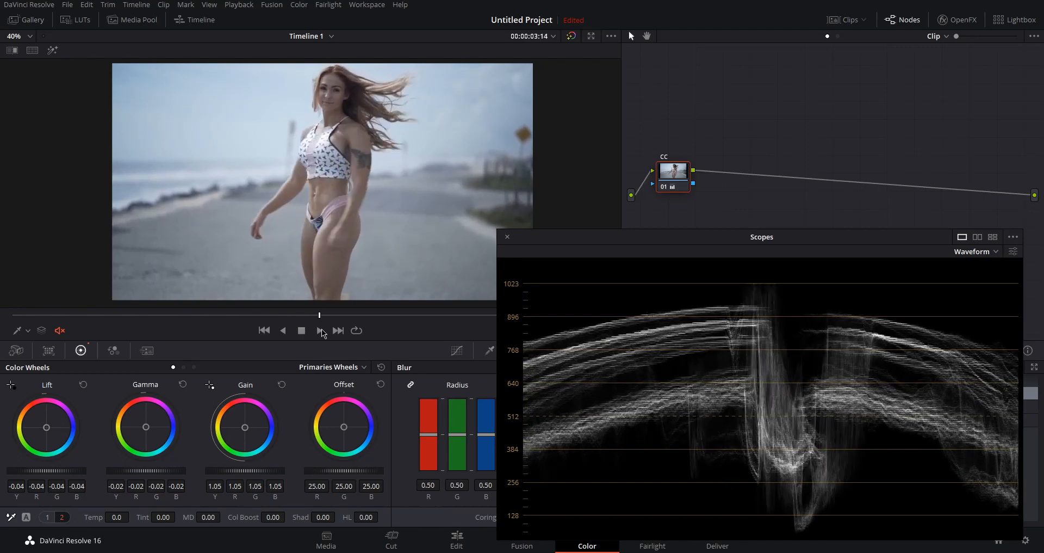
pyautogui.moveTo(418, 330); pyautogui.dragTo(391, 315)
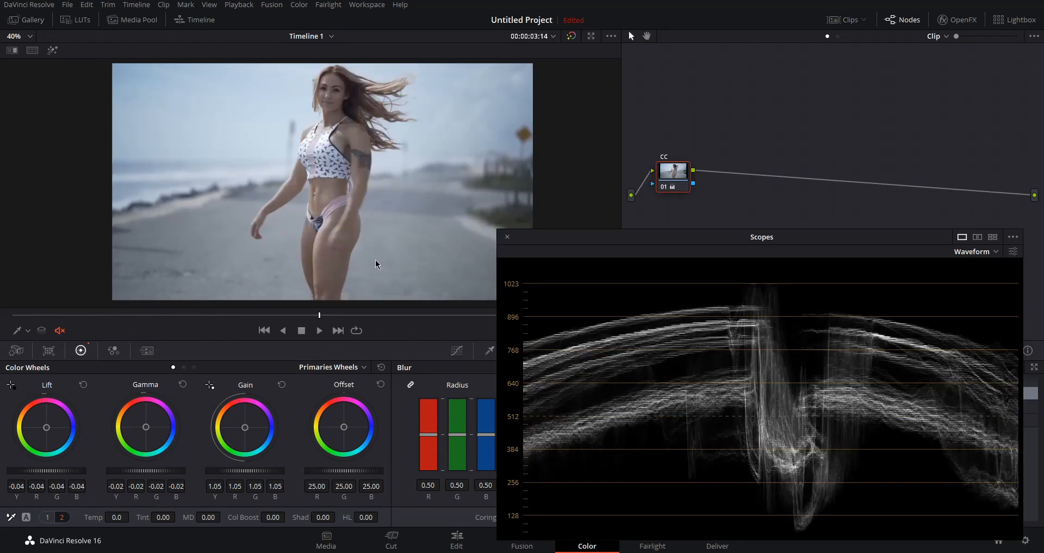
# Compare the shot with and without its grade by repeatedly bypassing and restoring it, and close the floating Scopes window
pyautogui.click(572, 36)
pyautogui.click(573, 36)
pyautogui.click(573, 37)
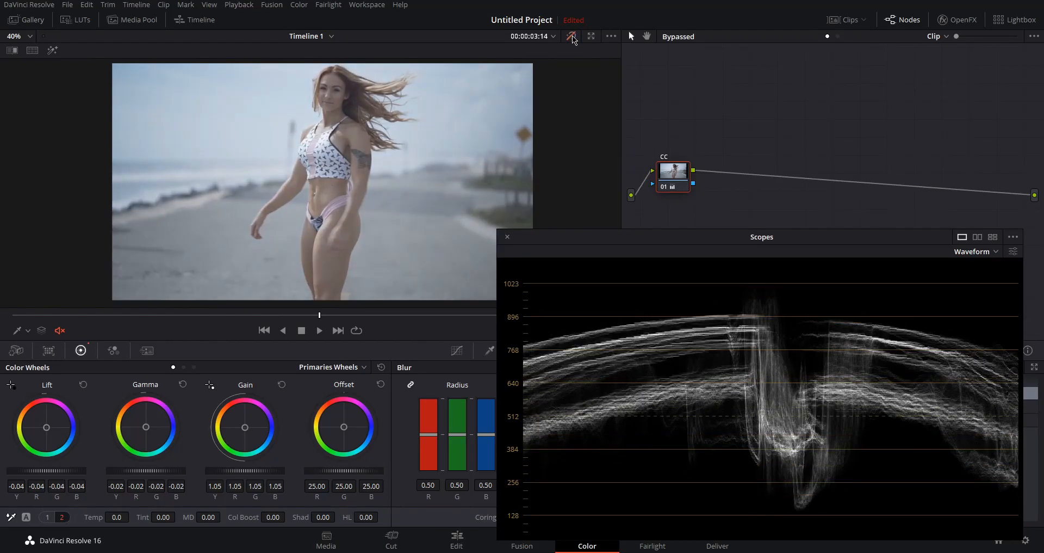
pyautogui.click(572, 36)
pyautogui.click(572, 36)
pyautogui.click(572, 36)
pyautogui.click(572, 37)
pyautogui.click(572, 37)
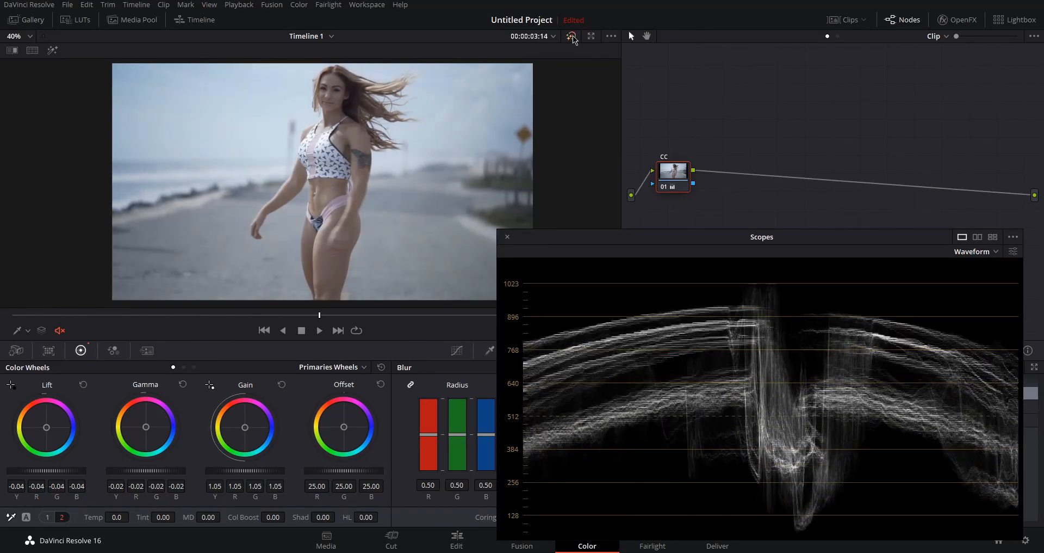
pyautogui.click(573, 36)
pyautogui.click(572, 36)
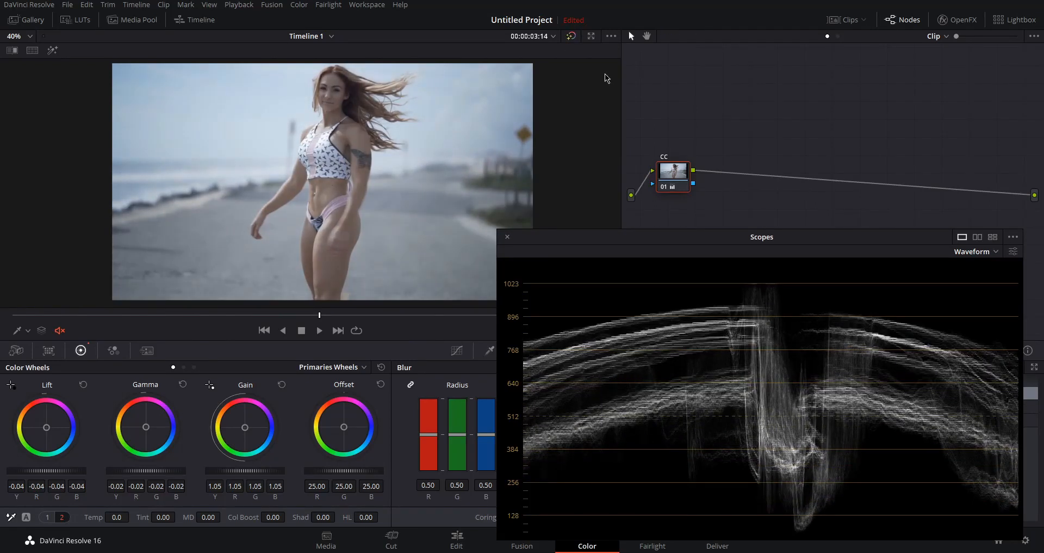
pyautogui.click(507, 238)
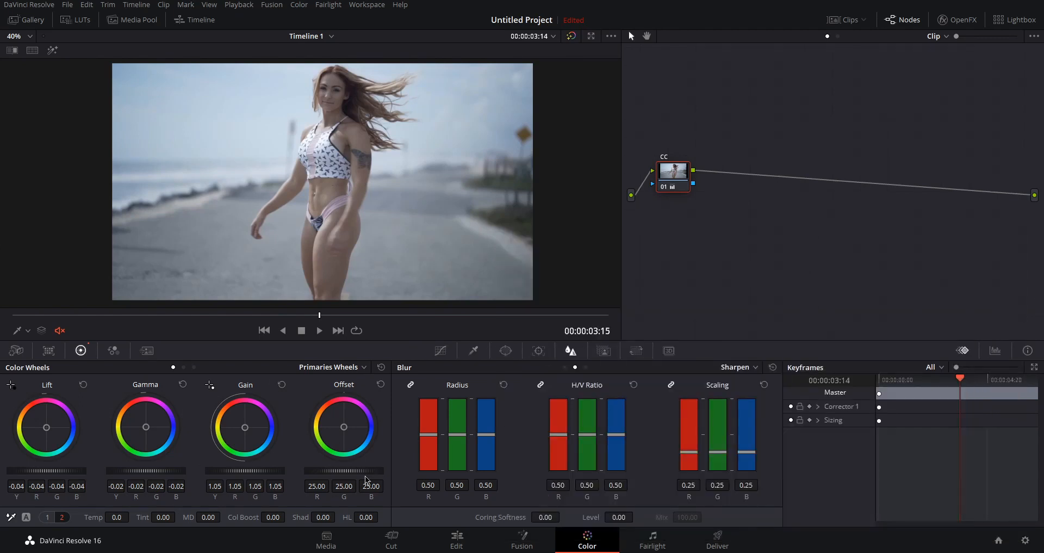
# Try raising the CC node's contrast to 1.024 and reset it to the default
pyautogui.click(47, 517)
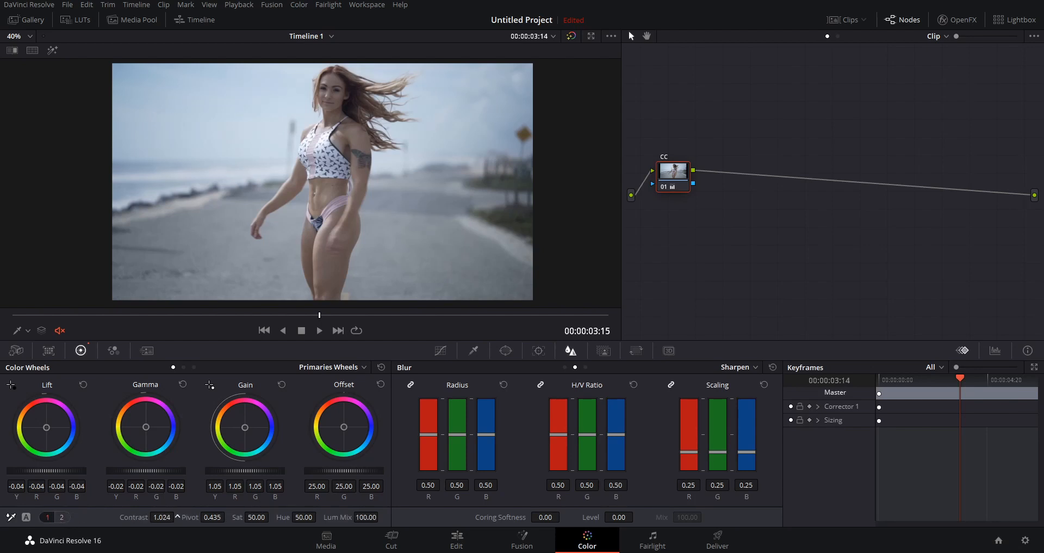
pyautogui.moveTo(177, 516); pyautogui.dragTo(184, 516)
pyautogui.doubleClick(139, 516)
# Show the Custom curve, try a strong S-curve with a highlight and a shadow point, and undo both points
pyautogui.click(440, 351)
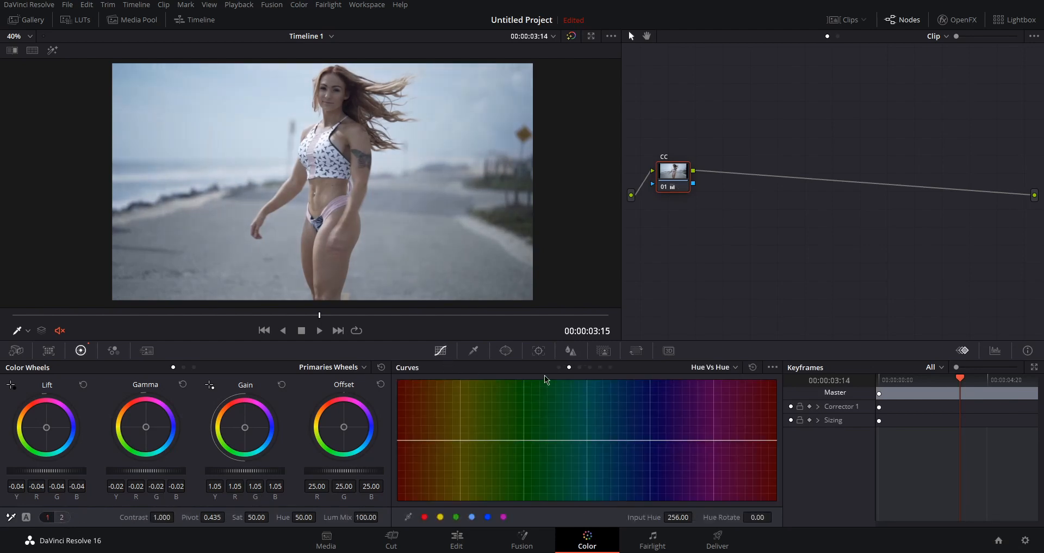
pyautogui.click(558, 367)
pyautogui.moveTo(583, 419); pyautogui.dragTo(581, 411)
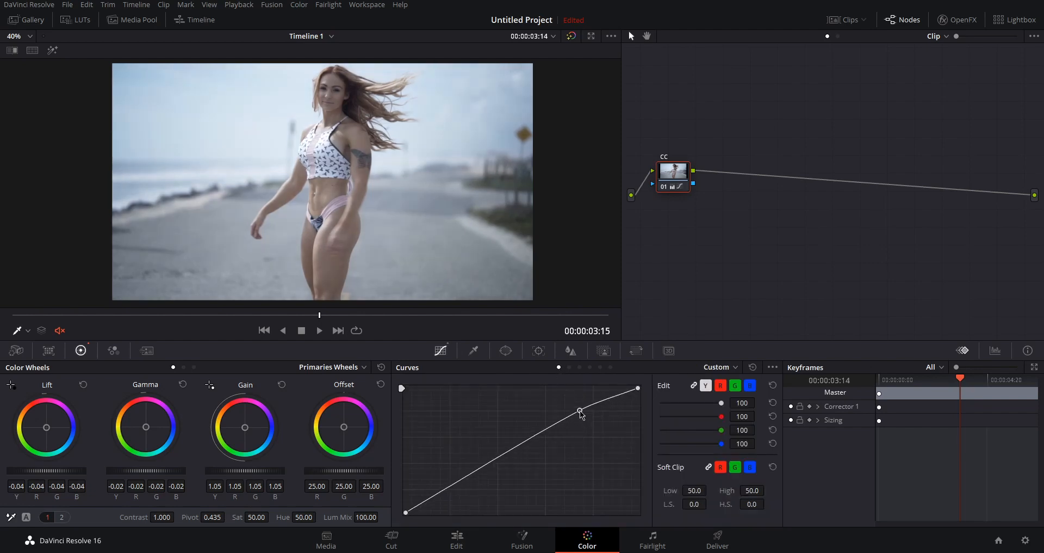
pyautogui.moveTo(486, 467); pyautogui.dragTo(479, 478)
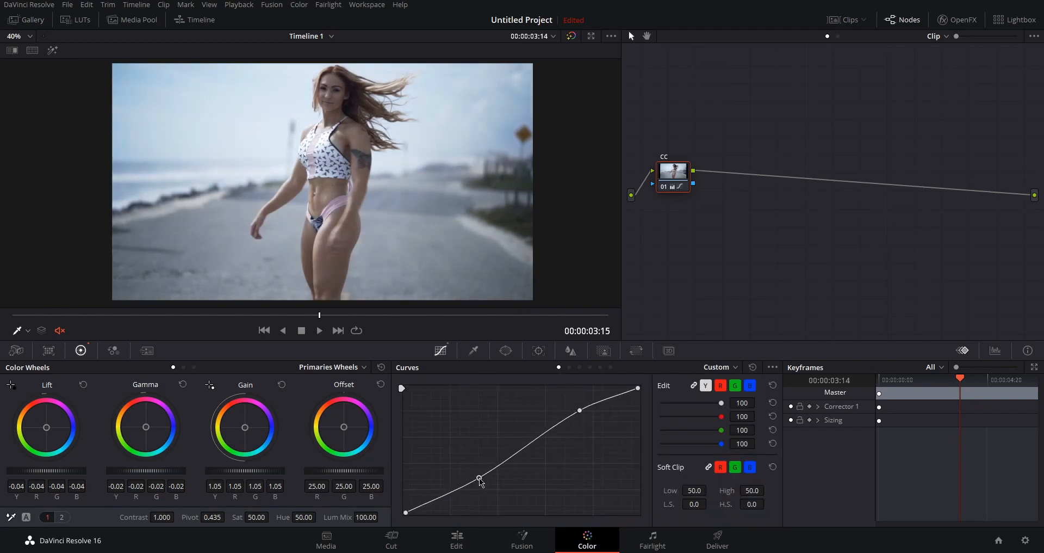
pyautogui.hotkey('ctrl', 'z')
pyautogui.hotkey('ctrl', 'z')
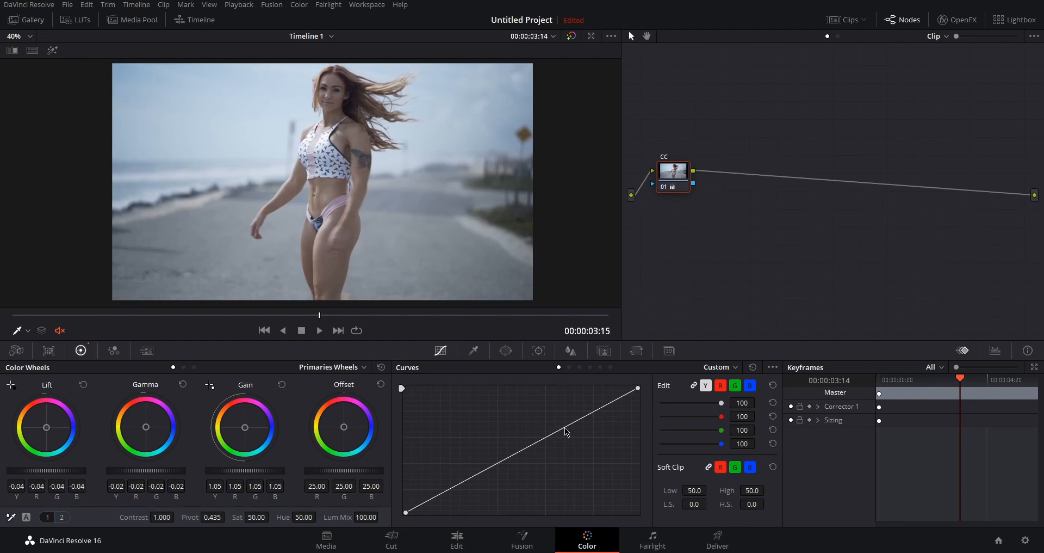
# Shape a gentle S-curve with a slightly raised upper point and a slightly lowered lower point, and set saturation to 59.20
pyautogui.moveTo(567, 432); pyautogui.dragTo(561, 423)
pyautogui.moveTo(468, 476); pyautogui.dragTo(472, 478)
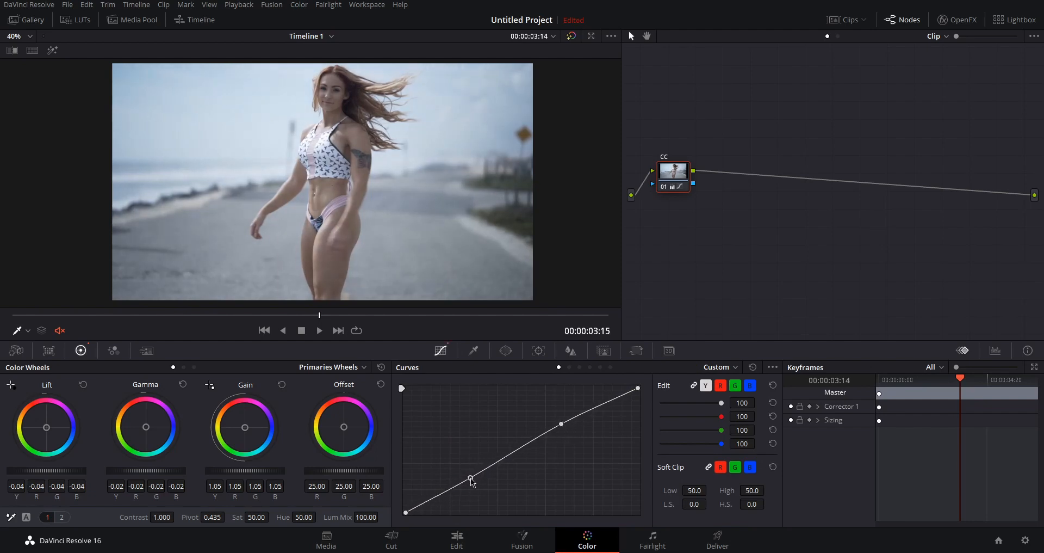
pyautogui.moveTo(562, 425); pyautogui.dragTo(560, 427)
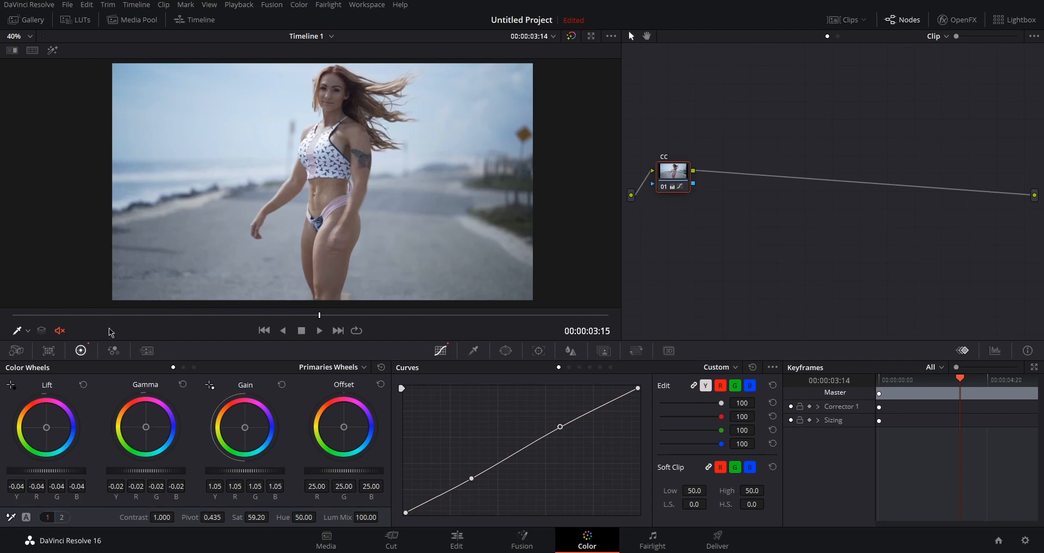
# Scrub to another frame of the shot and compare it with the grade bypassed and restored
pyautogui.moveTo(124, 315); pyautogui.dragTo(389, 321)
pyautogui.click(571, 38)
pyautogui.click(571, 37)
# Add a serial node after the CC node and label it "skin"
pyautogui.moveTo(682, 174)
pyautogui.mouseDown()
pyautogui.moveTo(674, 180)
pyautogui.moveTo(680, 174)
pyautogui.mouseUp()
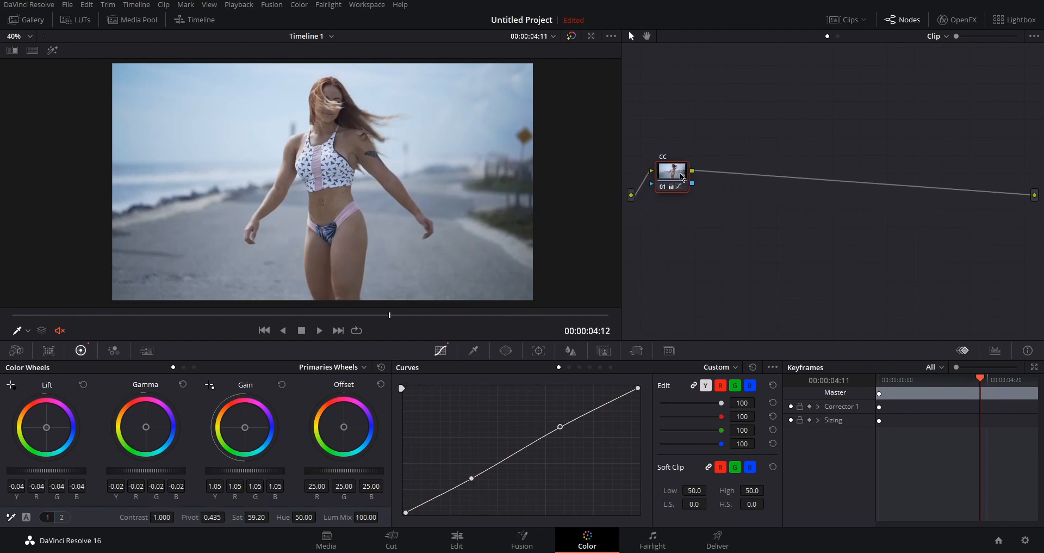
pyautogui.hotkey('alt', 's')
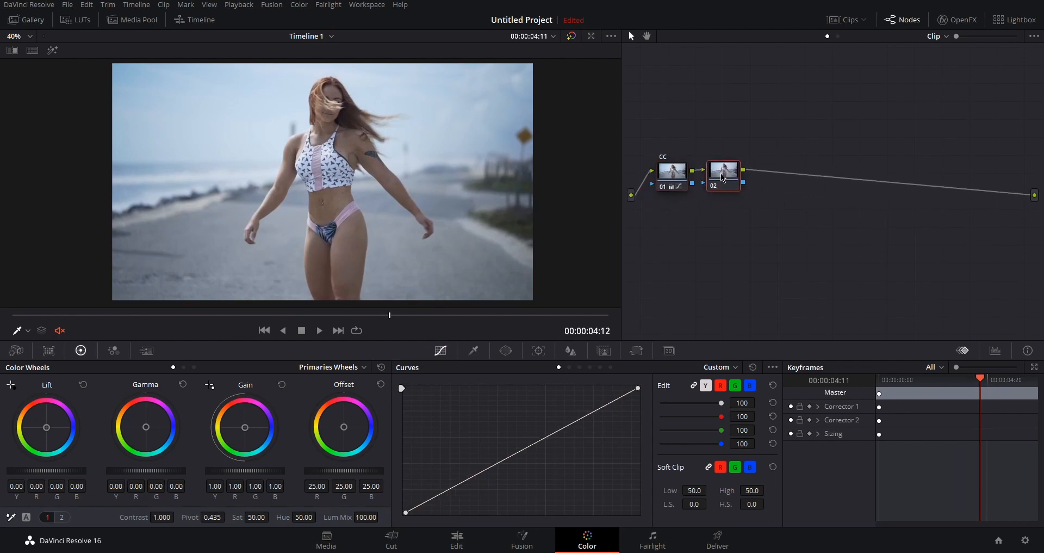
pyautogui.rightClick(722, 177)
pyautogui.click(743, 205)
pyautogui.write('skin')
pyautogui.press('Return')
# Switch the skin node's curve to Hue Vs Lum and frame the woman in the viewer
pyautogui.click(569, 367)
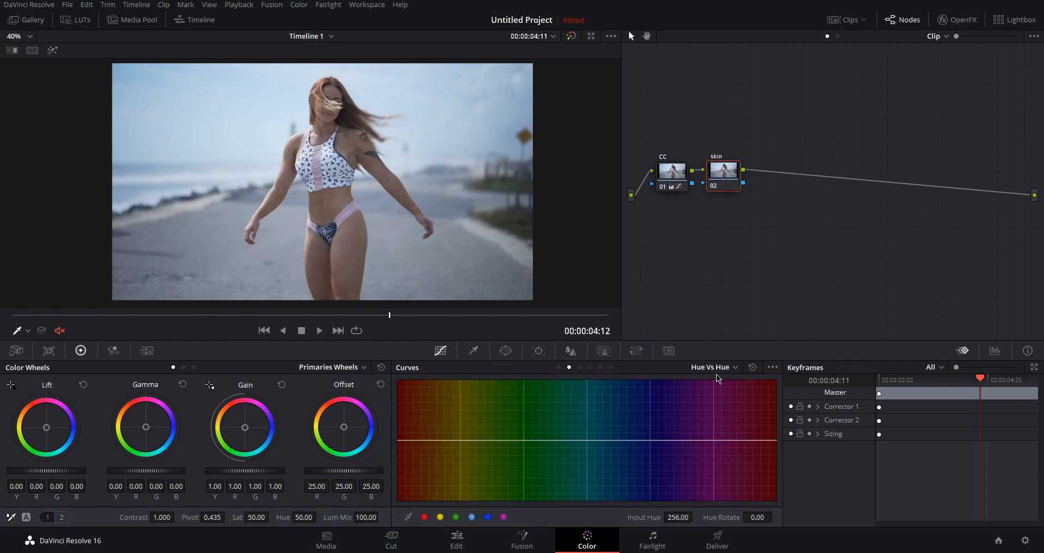
pyautogui.scroll(2, 339, 113)
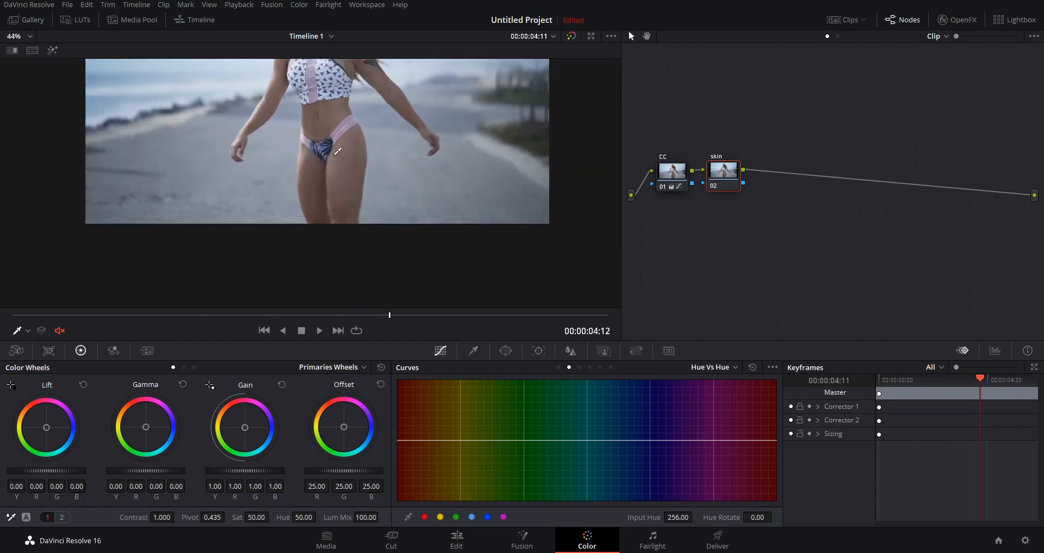
pyautogui.scroll(-2, 340, 112)
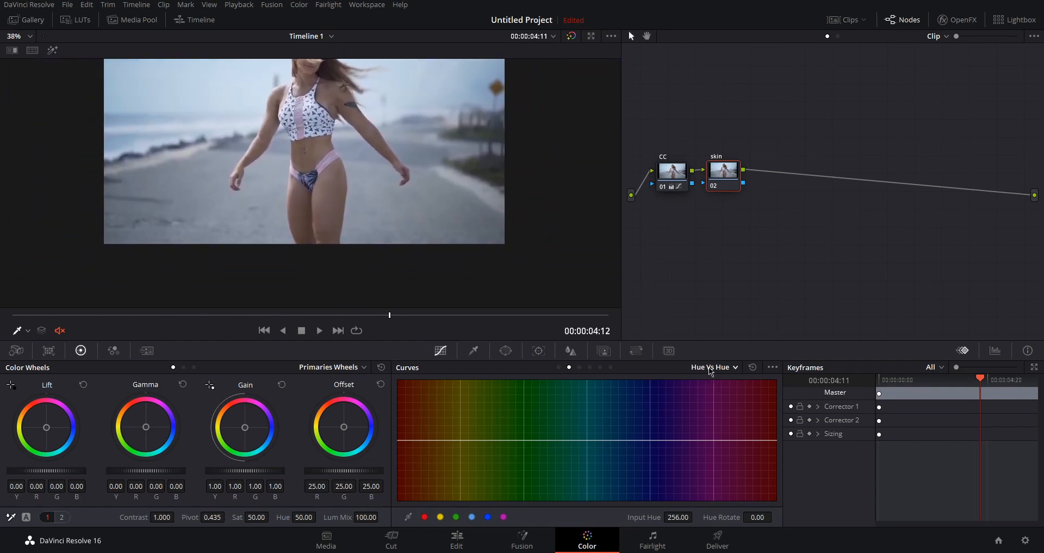
pyautogui.click(711, 368)
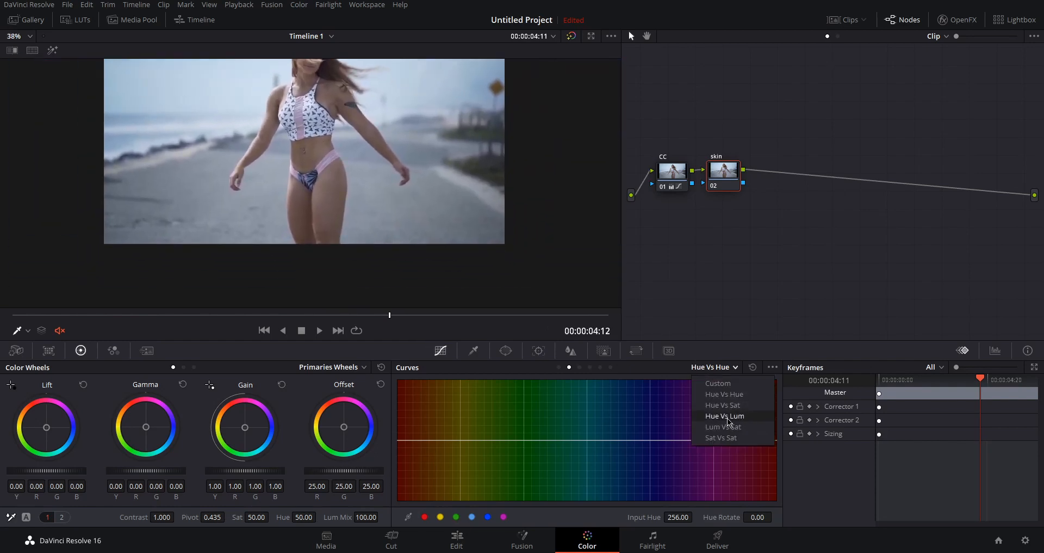
pyautogui.click(736, 417)
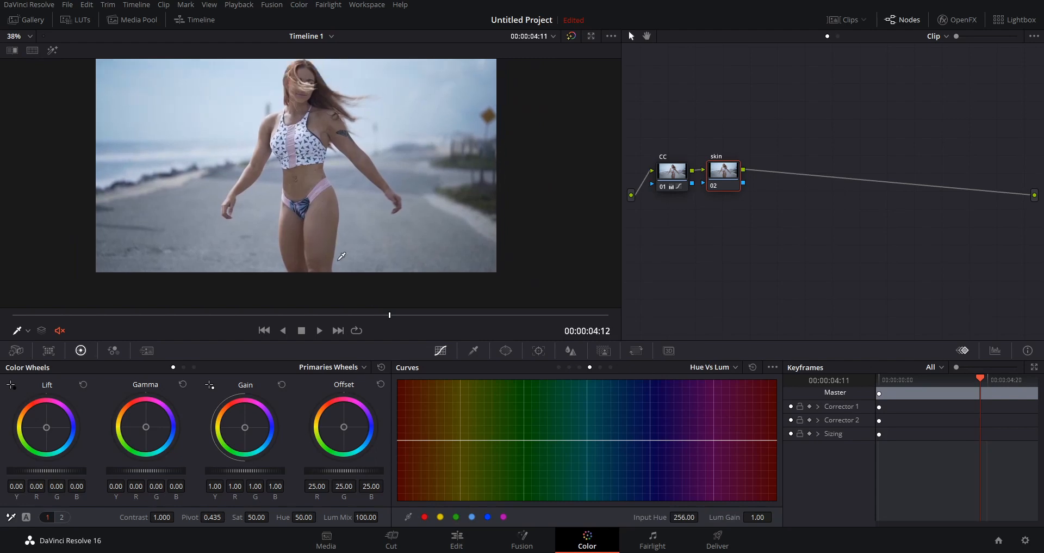
# Try changing the luminance of a hue sampled near the woman's leg, and undo it while keeping the skin node's label
pyautogui.click(338, 260)
pyautogui.moveTo(407, 424); pyautogui.dragTo(411, 457)
pyautogui.hotkey('ctrl', 'z')
pyautogui.hotkey('ctrl', 'z')
pyautogui.hotkey('ctrl', 'z')
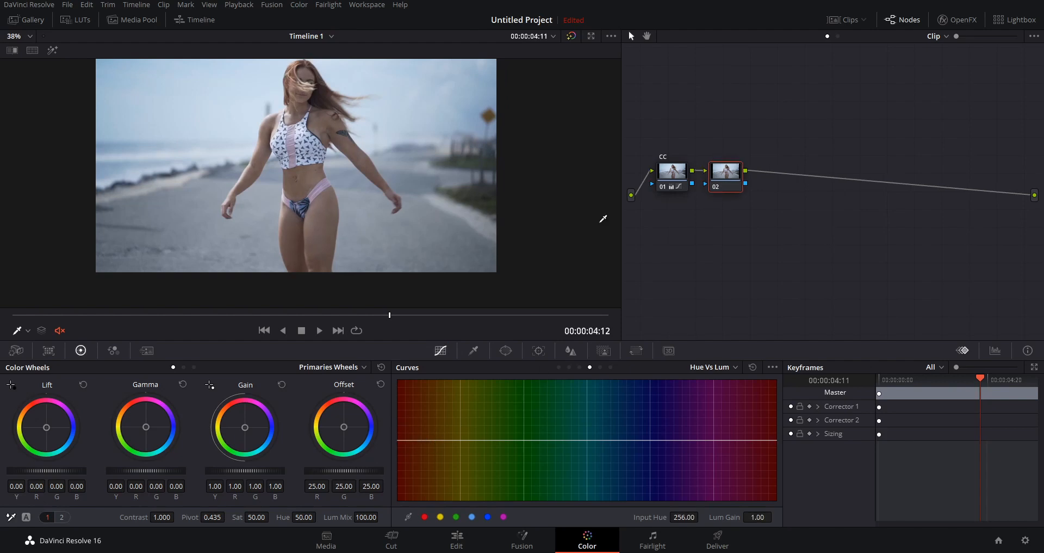
pyautogui.hotkey('ctrl', 'shift', 'z')
# Sample the skin tone, widen its hue range on the Hue Vs Lum curve, and raise it to Lum Gain 1.44 at Input Hue 276.60
pyautogui.click(305, 177)
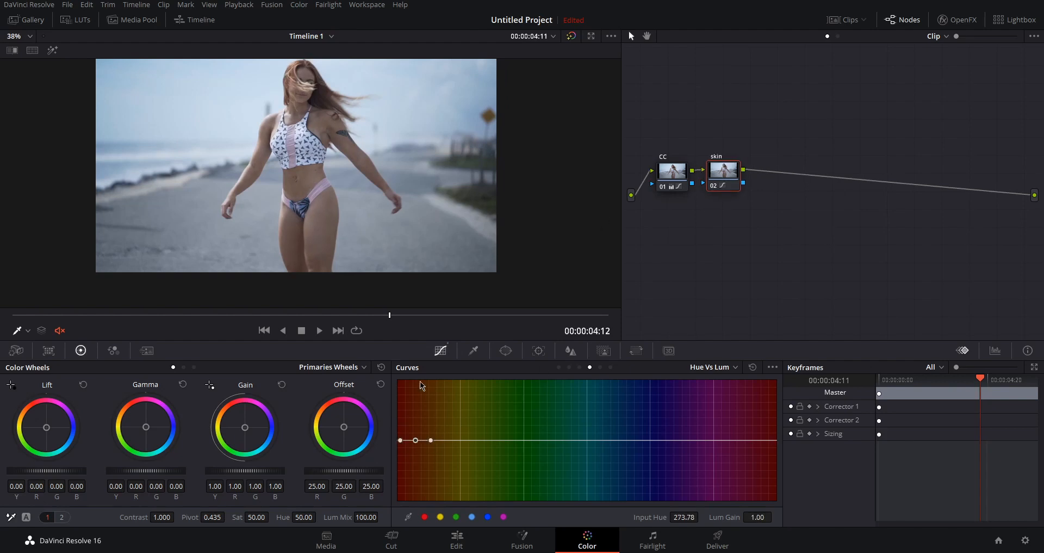
pyautogui.moveTo(433, 440); pyautogui.dragTo(447, 444)
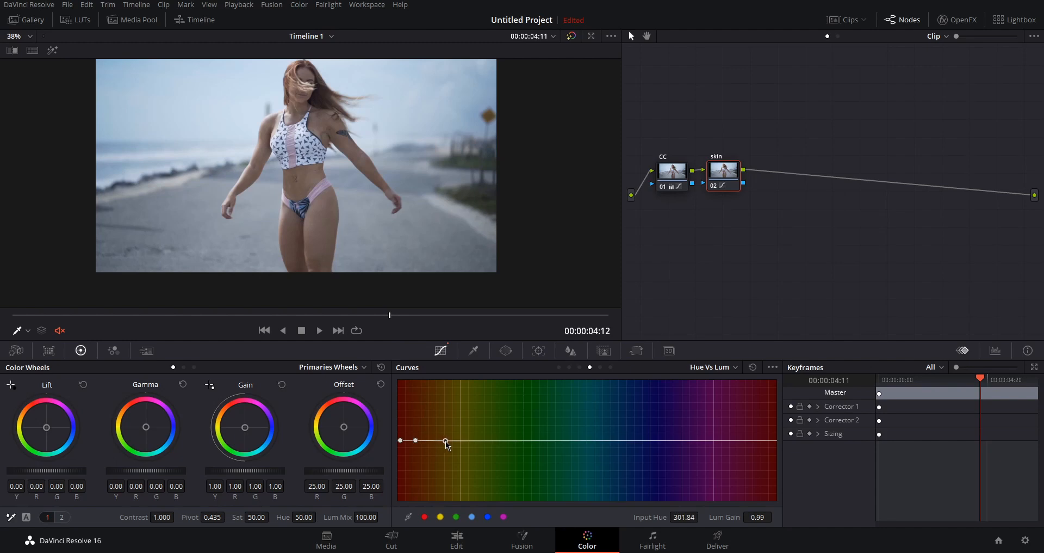
pyautogui.click(395, 442)
pyautogui.moveTo(417, 440); pyautogui.dragTo(420, 414)
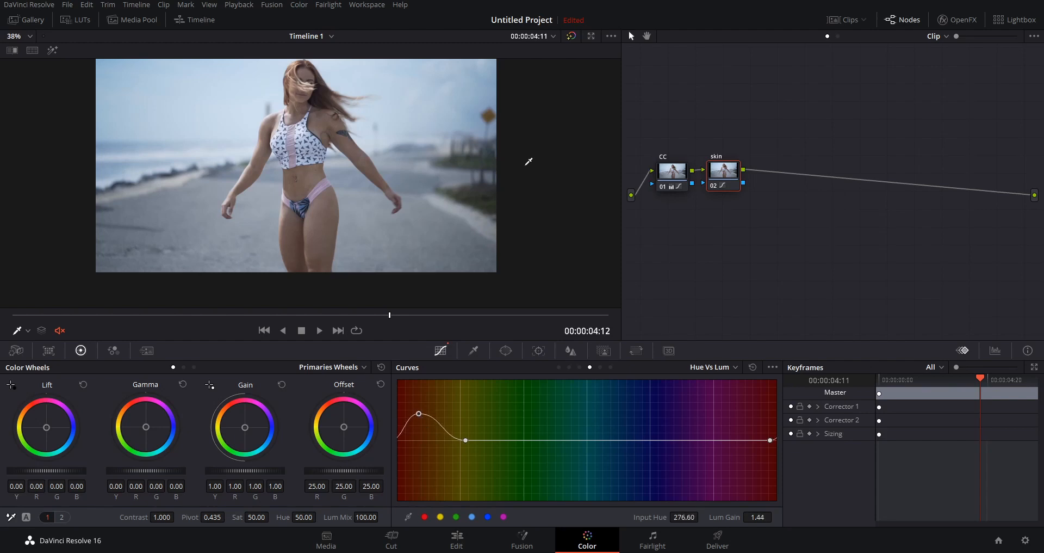
# Scrub to another frame and compare the skin brightening with all grades bypassed and restored
pyautogui.moveTo(286, 319); pyautogui.dragTo(330, 320)
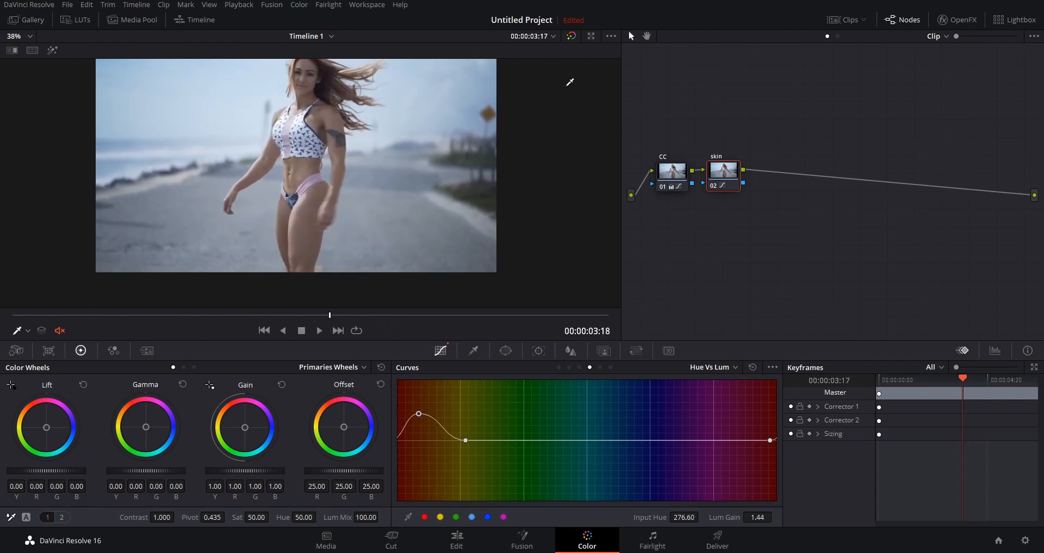
pyautogui.click(571, 36)
pyautogui.click(571, 37)
pyautogui.click(571, 37)
pyautogui.click(571, 36)
# Show the timeline's clip thumbnails and select clip 03, the aerial shot of the couple on the beach
pyautogui.click(847, 20)
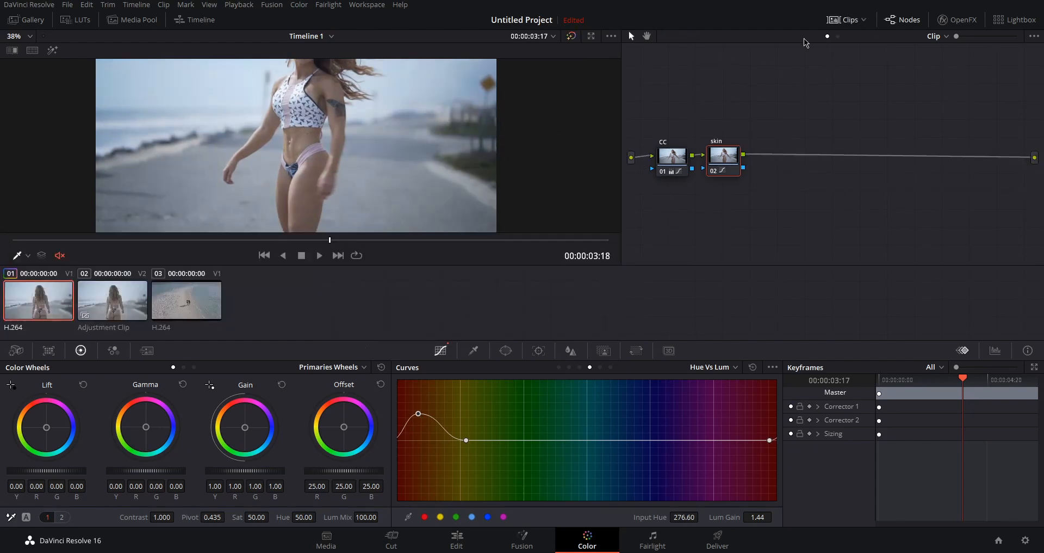
pyautogui.click(185, 317)
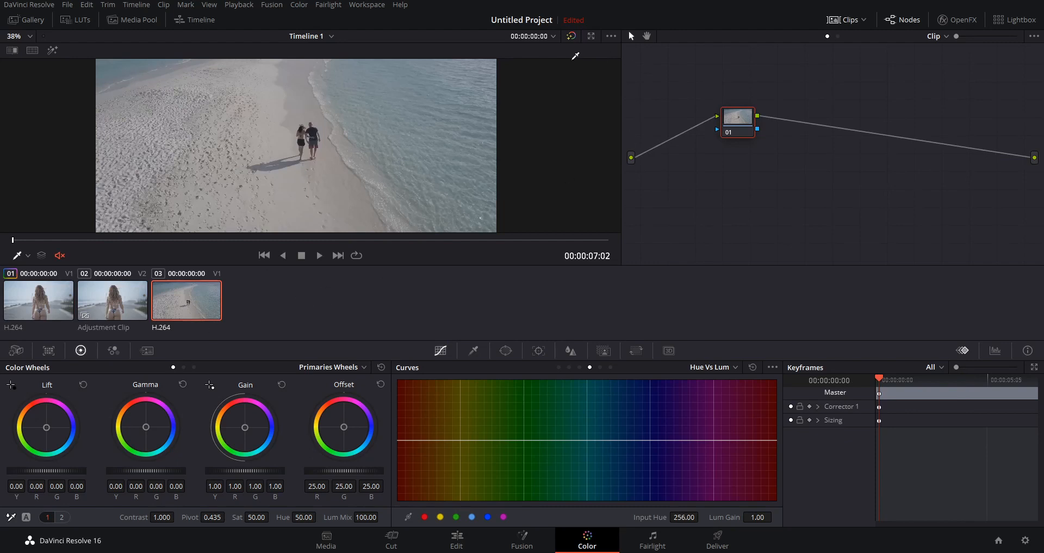
# Hide the clip thumbnails and examine the aerial shot's couple, shoreline and distant figures up close
pyautogui.click(840, 20)
pyautogui.moveTo(433, 201); pyautogui.dragTo(445, 223)
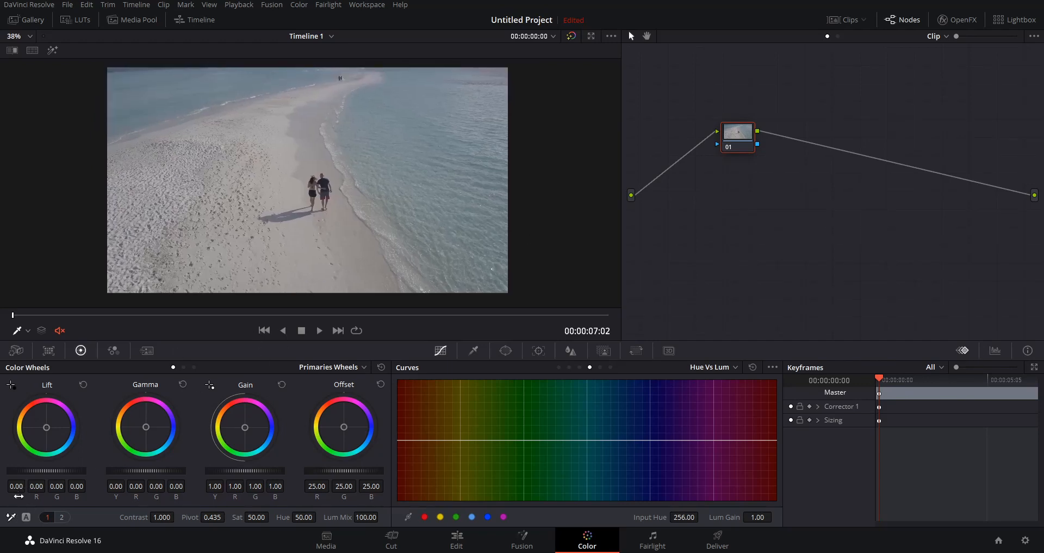
pyautogui.scroll(4, 292, 202)
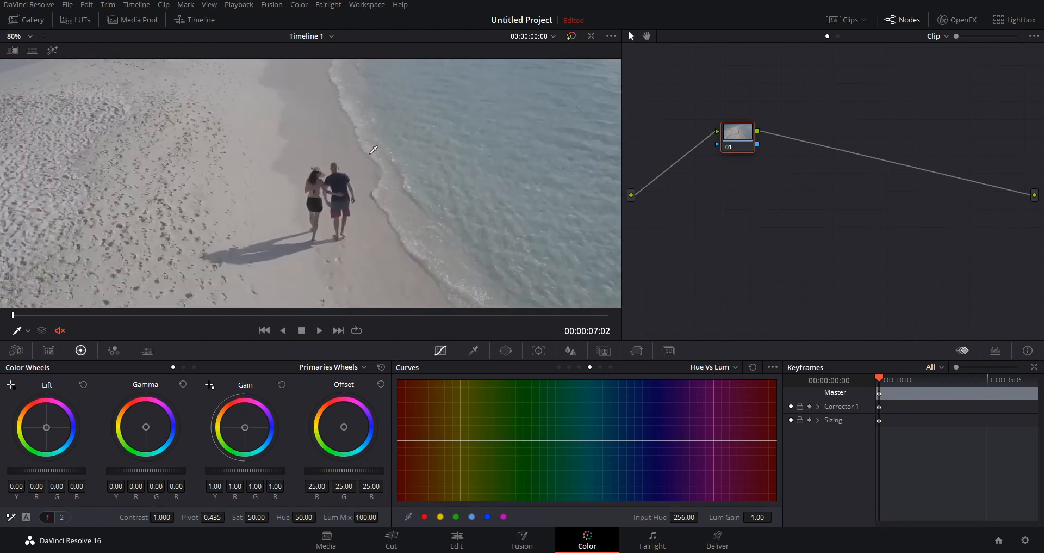
pyautogui.scroll(-4, 371, 153)
pyautogui.moveTo(366, 114); pyautogui.dragTo(348, 214)
pyautogui.scroll(6, 348, 215)
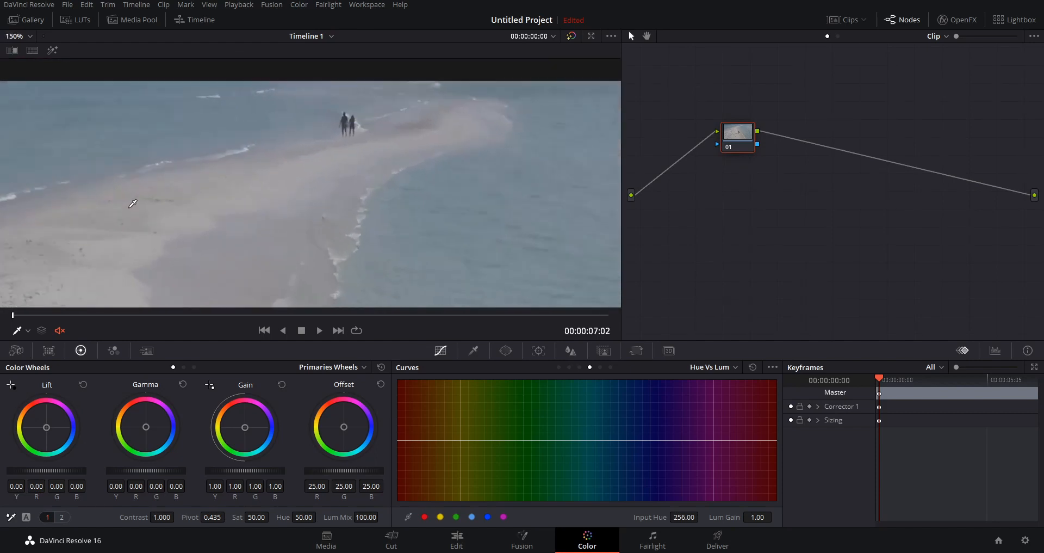
pyautogui.scroll(-5, 254, 212)
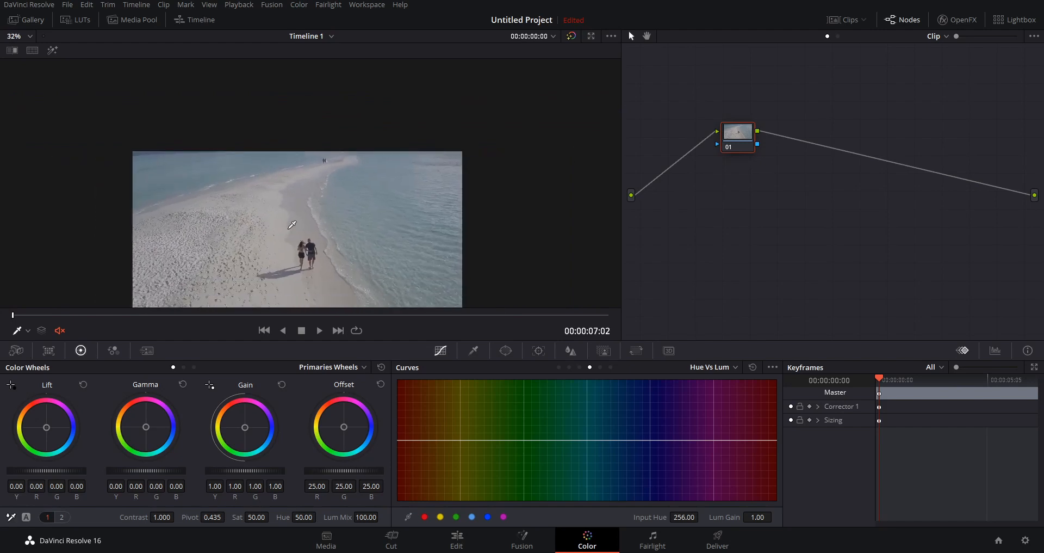
pyautogui.scroll(1, 292, 225)
# Cool the aerial shot to Temp -170.0 with Tint 0.50, and show the waveform scope
pyautogui.click(62, 517)
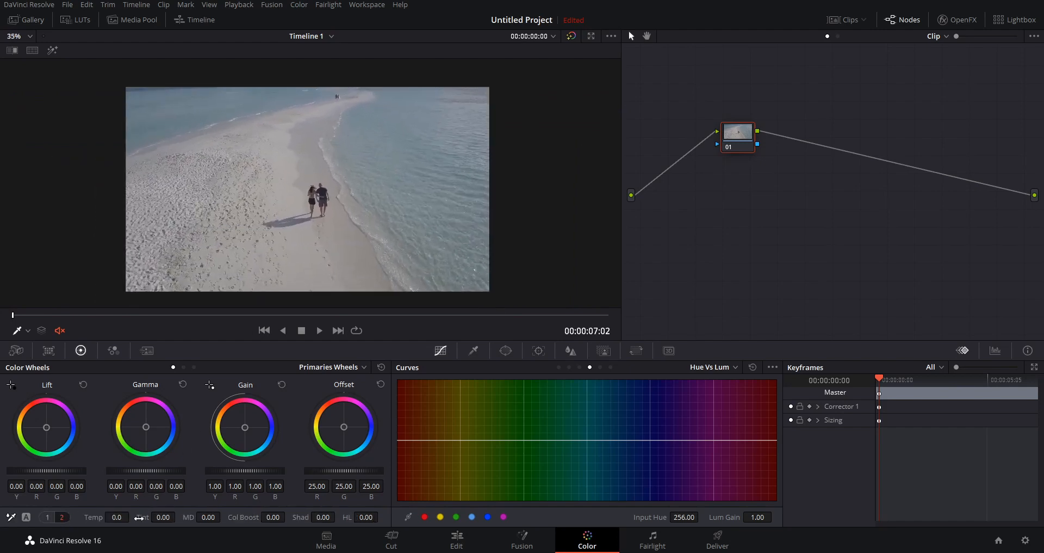
pyautogui.moveTo(100, 516); pyautogui.dragTo(79, 516)
pyautogui.click(995, 351)
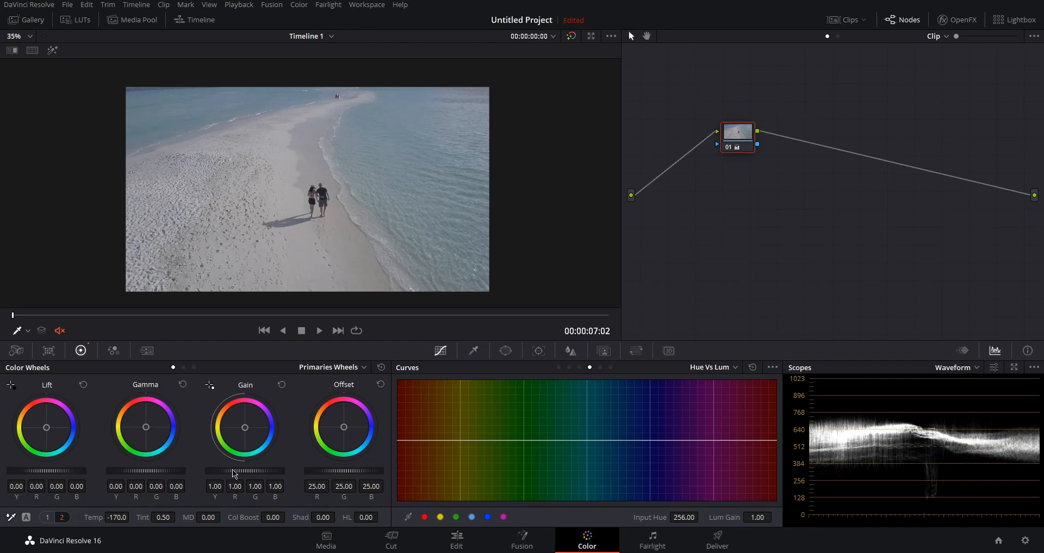
# Add contrast to the aerial shot with Gain 1.22, Gamma -0.07 and Lift -0.02
pyautogui.moveTo(233, 469); pyautogui.dragTo(253, 469)
pyautogui.moveTo(161, 472); pyautogui.dragTo(60, 471)
pyautogui.click(183, 383)
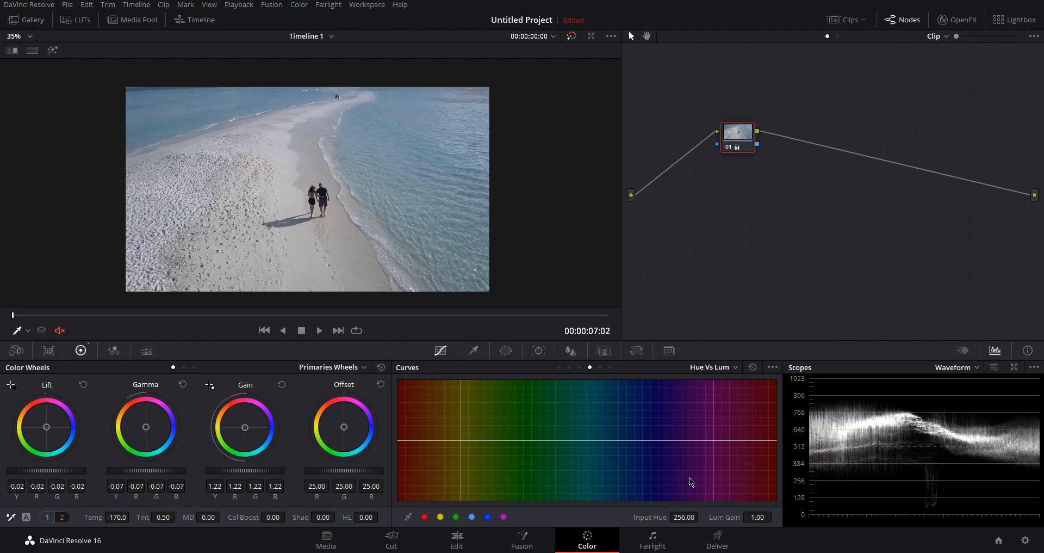
# Enlarge the waveform scope in its own window, and set Gamma to -0.05 with the playhead at 00:00:01:18
pyautogui.click(1011, 366)
pyautogui.scroll(-2, 821, 475)
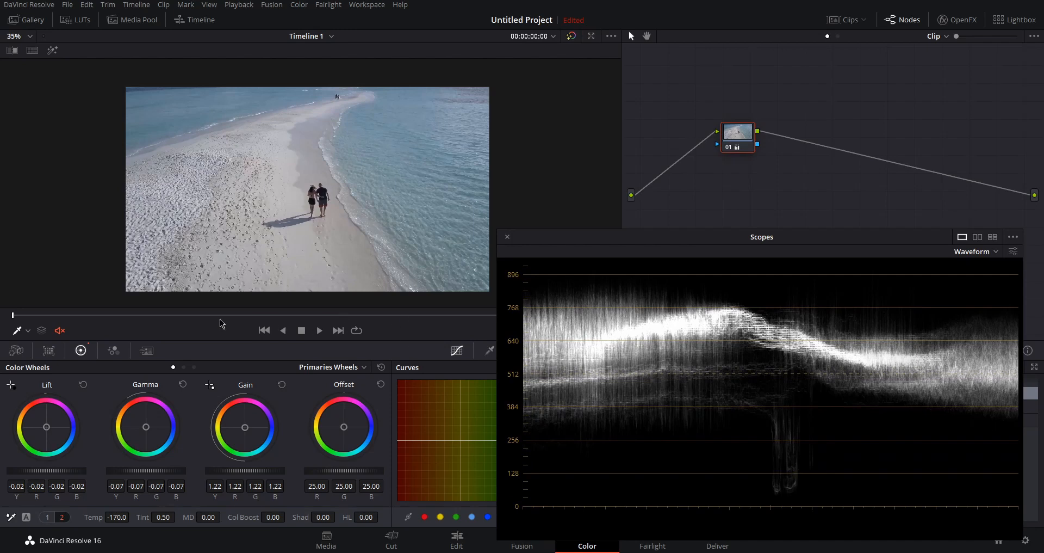
pyautogui.moveTo(55, 317); pyautogui.dragTo(158, 349)
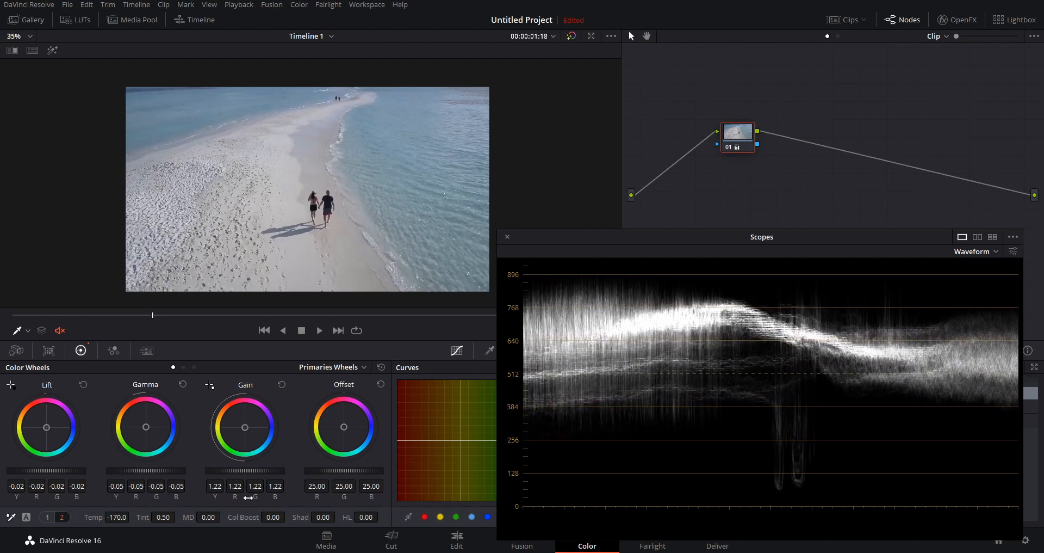
# Try raising the aerial shot's Gain to 1.25 and Offset to 34.40, and undo both changes
pyautogui.moveTo(245, 471); pyautogui.dragTo(251, 471)
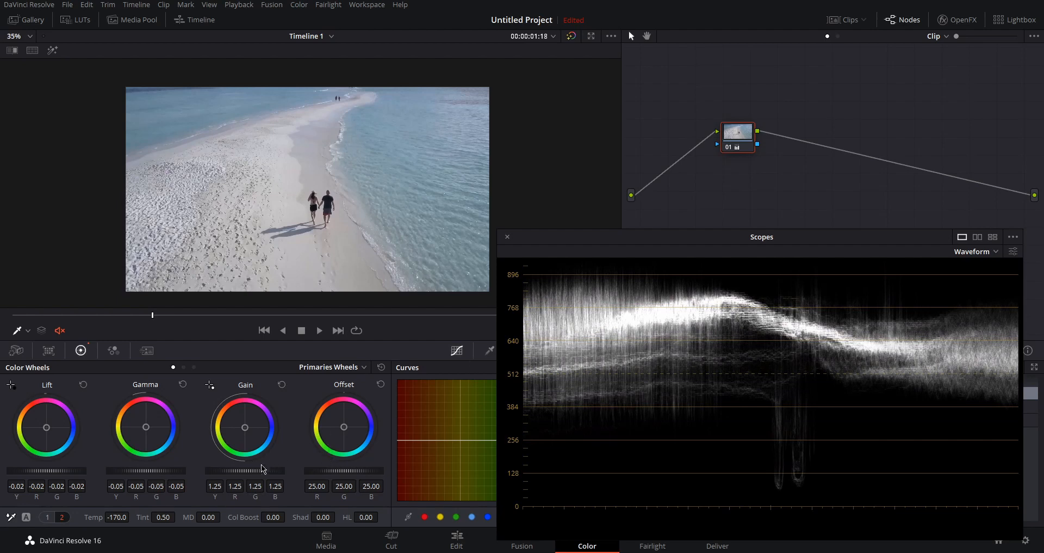
pyautogui.moveTo(355, 471); pyautogui.dragTo(335, 472)
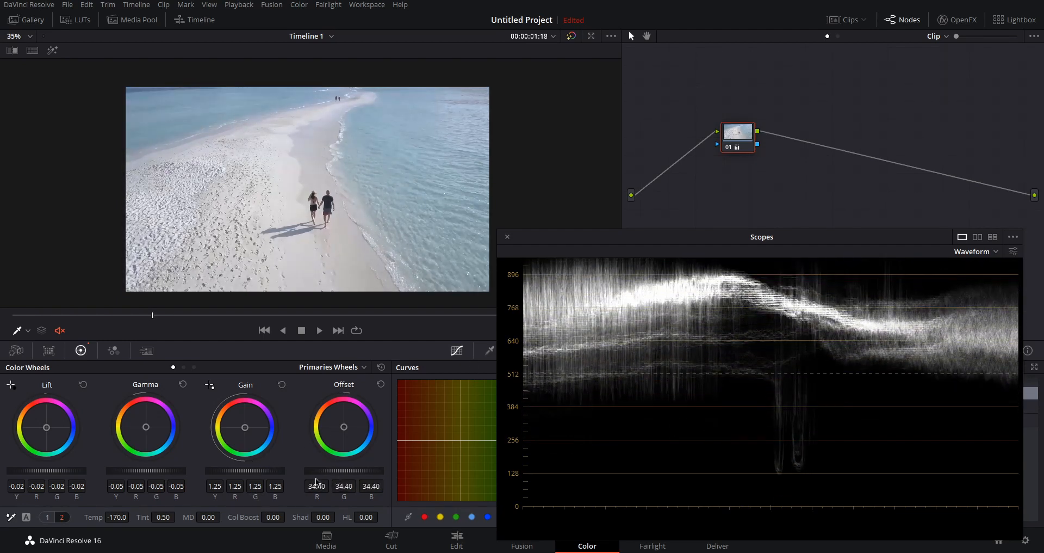
pyautogui.hotkey('ctrl', 'z')
pyautogui.hotkey('ctrl', 'z')
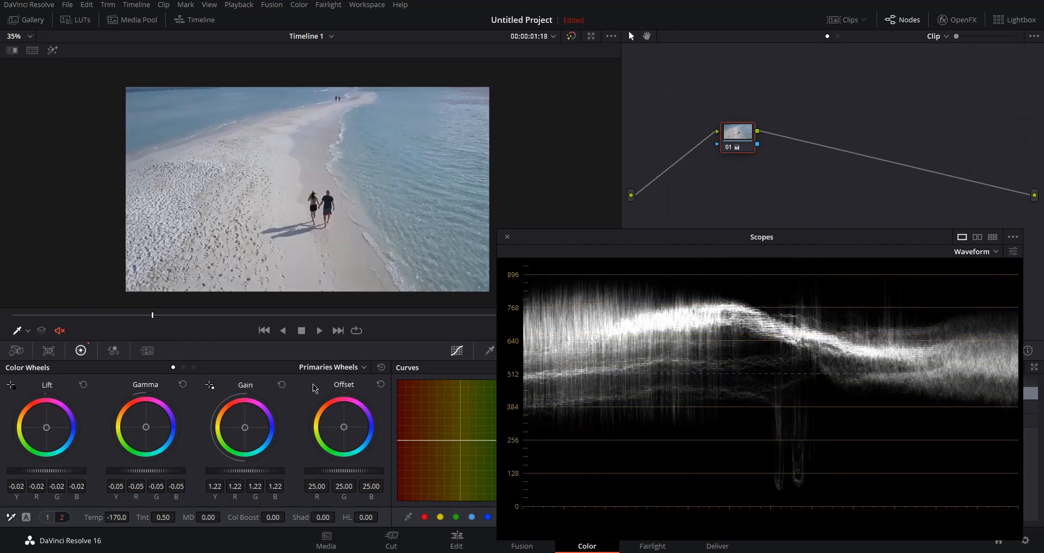
# Set the aerial shot's Gain to 1.26, move its node close to the graph's source, and close the scopes window
pyautogui.moveTo(236, 471); pyautogui.dragTo(242, 471)
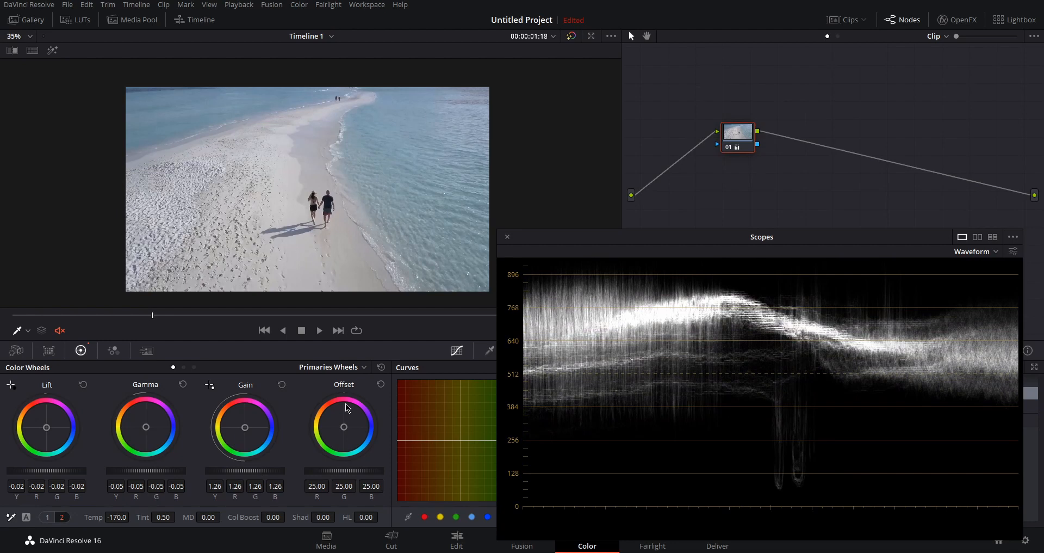
pyautogui.moveTo(746, 141); pyautogui.dragTo(670, 185)
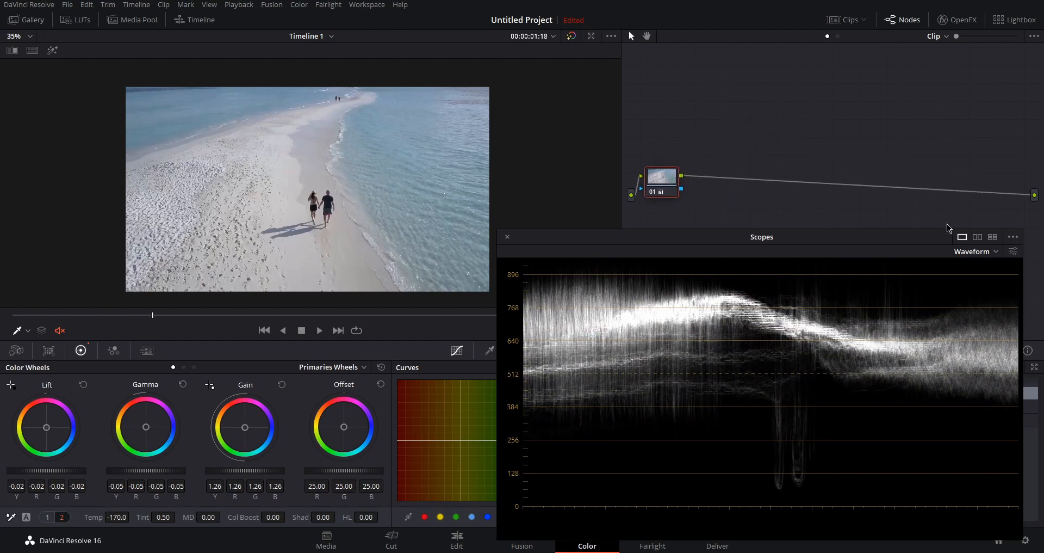
pyautogui.click(507, 236)
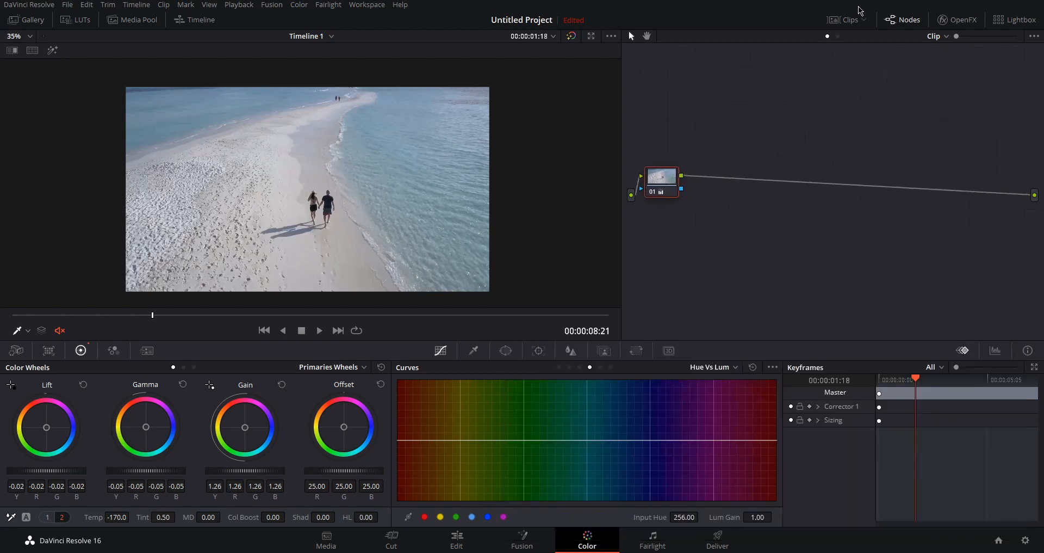
# Show the clip thumbnails and compare the corrections of clips 01 and 03 by switching between them
pyautogui.click(848, 20)
pyautogui.click(72, 303)
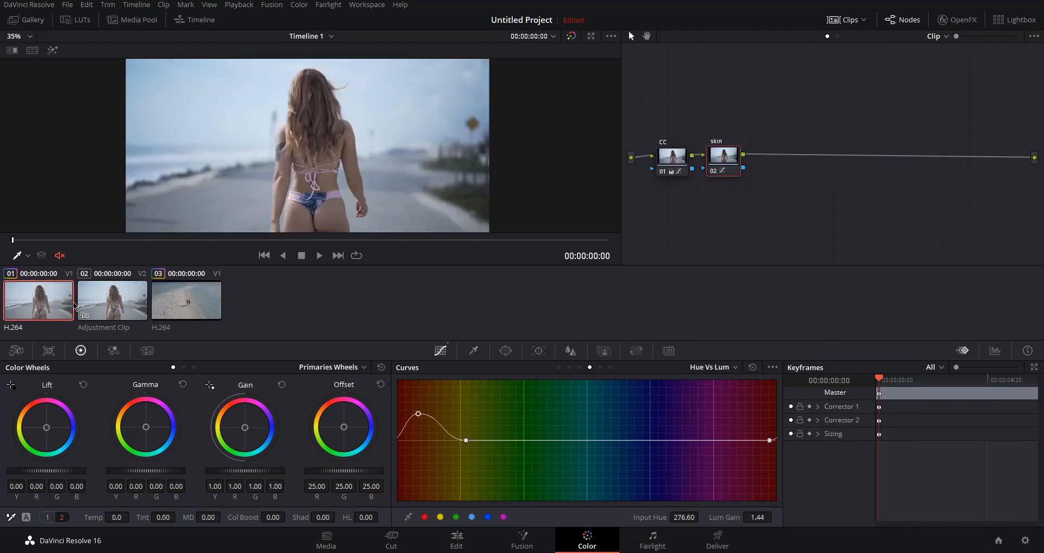
pyautogui.click(205, 310)
pyautogui.click(30, 307)
pyautogui.click(183, 304)
pyautogui.click(18, 298)
# Select the adjustment clip, move its node close to the source, and label the node Blues
pyautogui.click(112, 300)
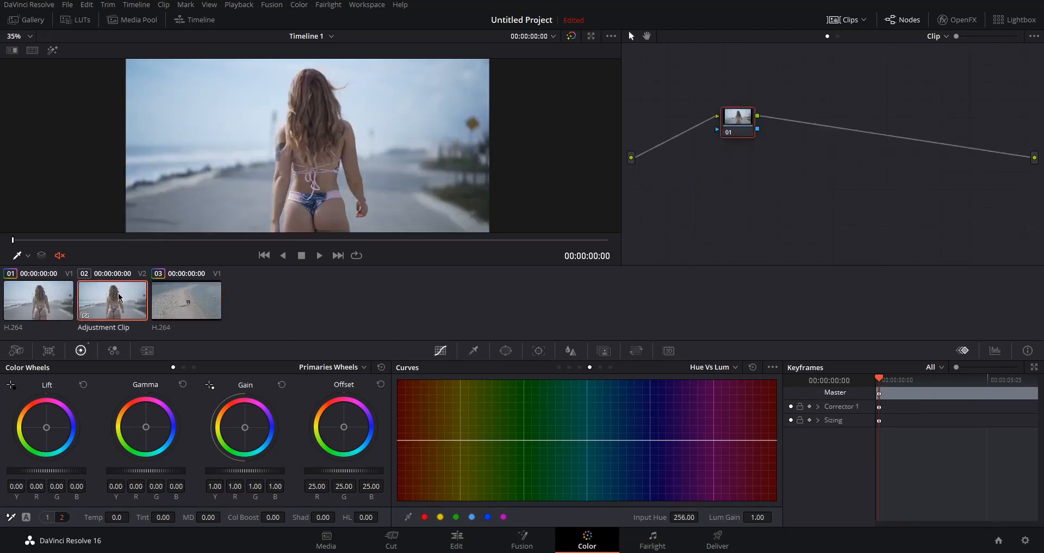
pyautogui.click(843, 19)
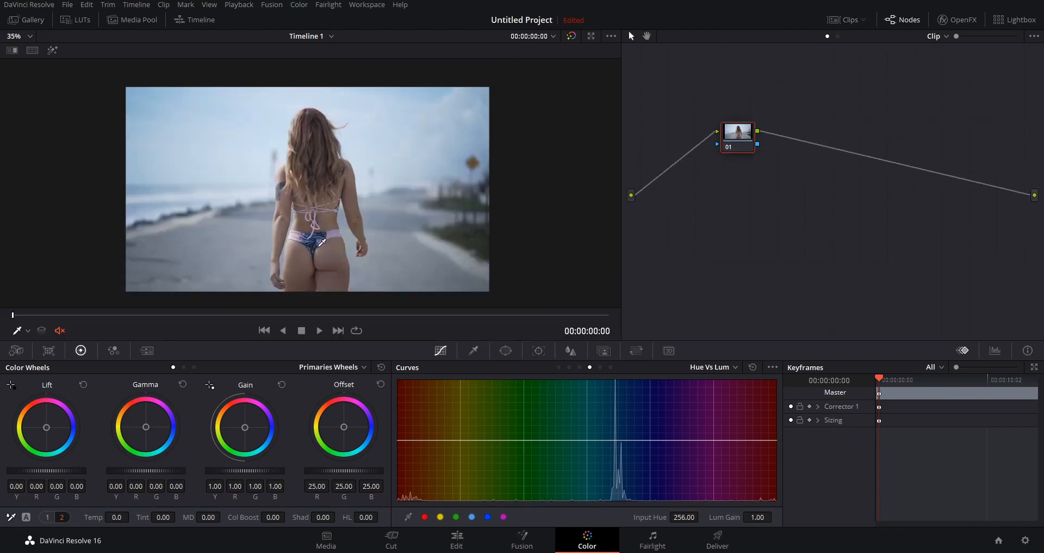
pyautogui.moveTo(727, 142); pyautogui.dragTo(683, 186)
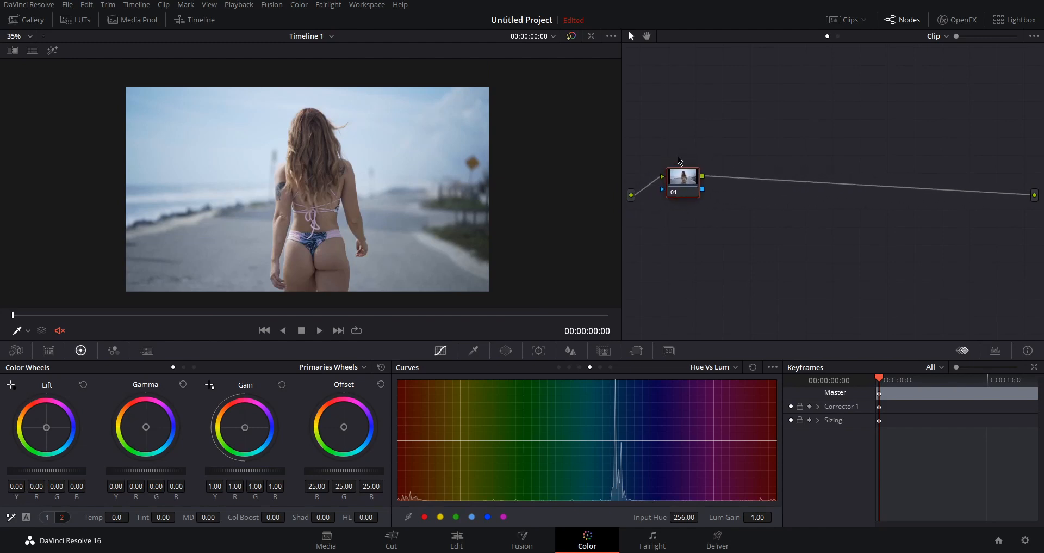
pyautogui.rightClick(691, 190)
pyautogui.click(709, 207)
pyautogui.write('Blues')
pyautogui.press('Return')
pyautogui.moveTo(680, 187)
pyautogui.mouseDown()
pyautogui.moveTo(651, 202)
pyautogui.moveTo(679, 198)
pyautogui.mouseUp()
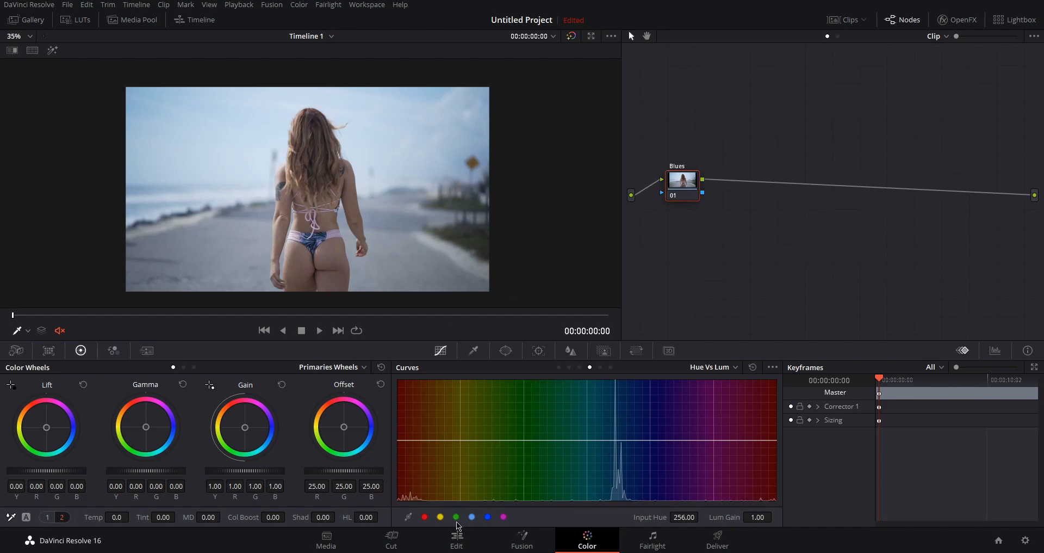
# Boost the blues to Saturation 1.98 at Input Hue 105.10 on the Hue Vs Sat curve, and check another frame
pyautogui.click(726, 368)
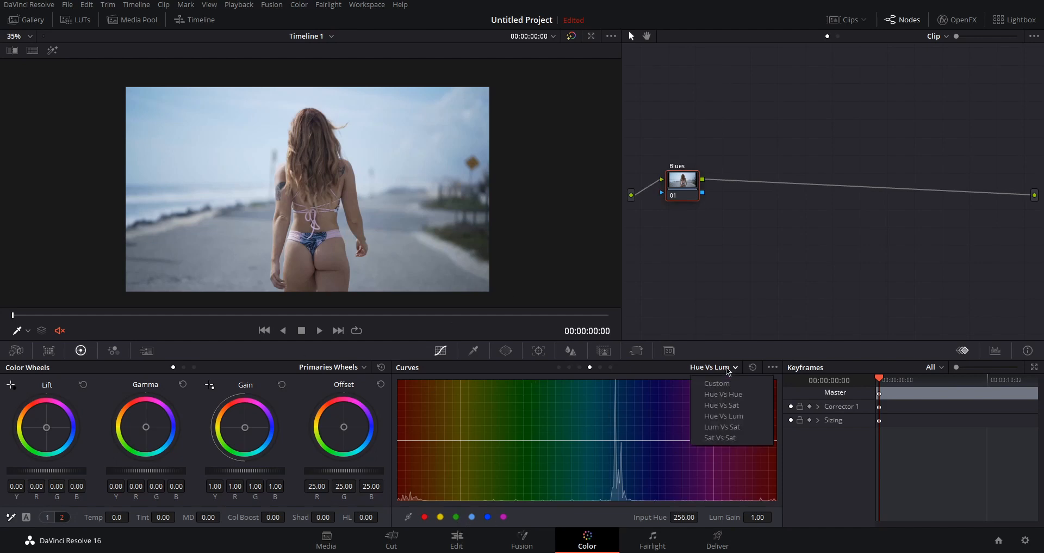
pyautogui.click(734, 405)
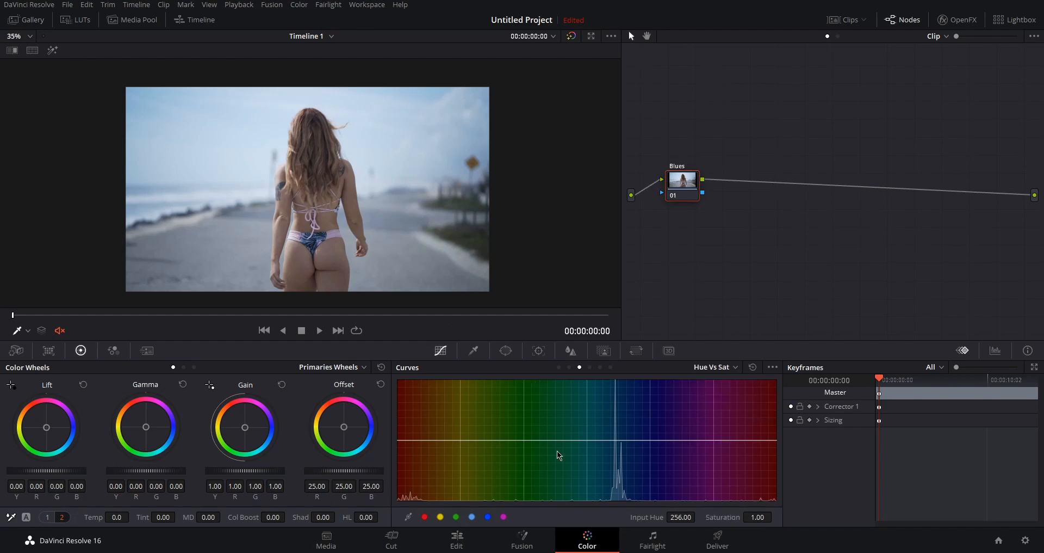
pyautogui.click(472, 517)
pyautogui.moveTo(587, 439); pyautogui.dragTo(617, 380)
pyautogui.moveTo(12, 315); pyautogui.dragTo(189, 347)
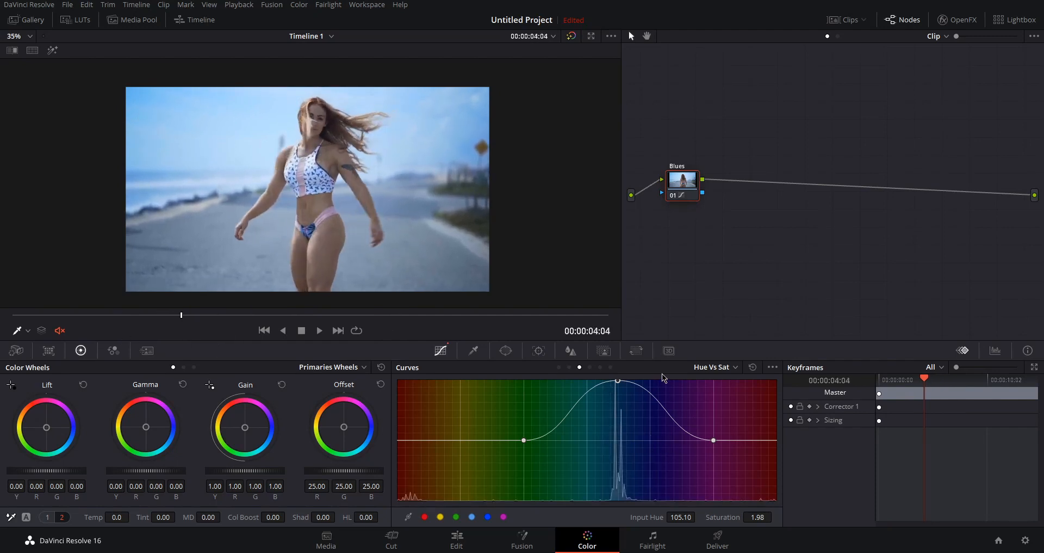
pyautogui.moveTo(683, 195); pyautogui.dragTo(674, 195)
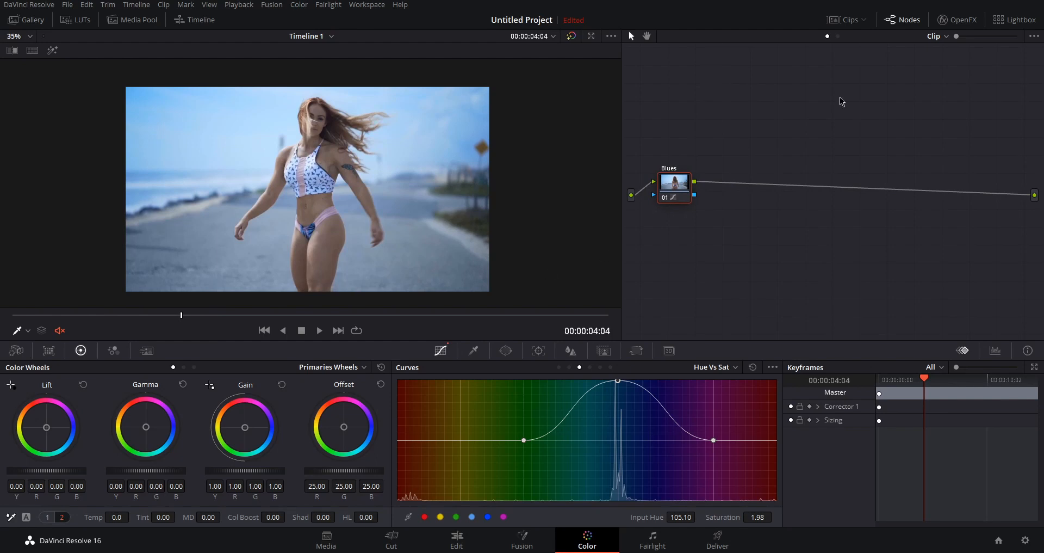
# Add a serial node after the skin node on clip 01 and label it blues
pyautogui.click(843, 19)
pyautogui.click(34, 306)
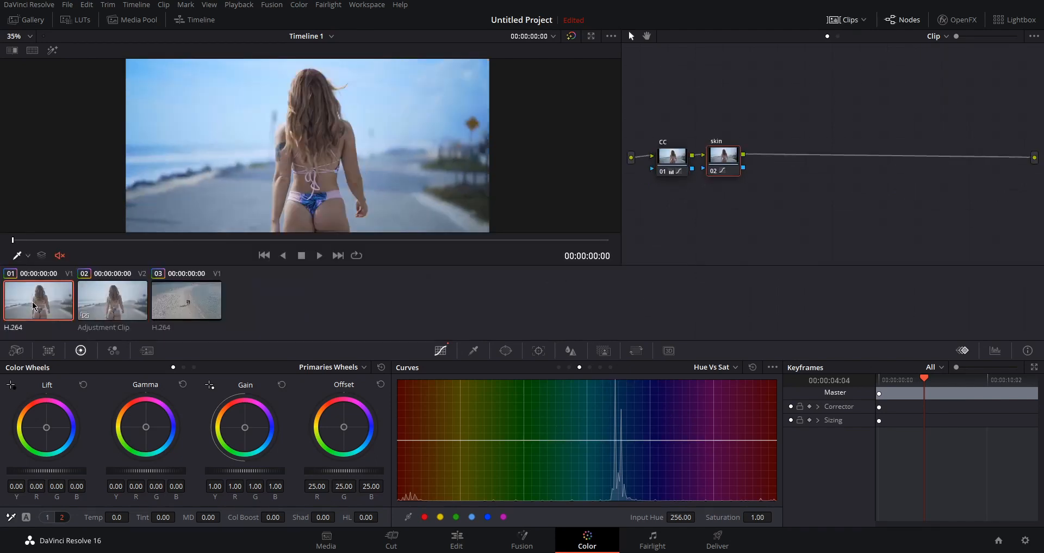
pyautogui.moveTo(726, 173); pyautogui.dragTo(726, 170)
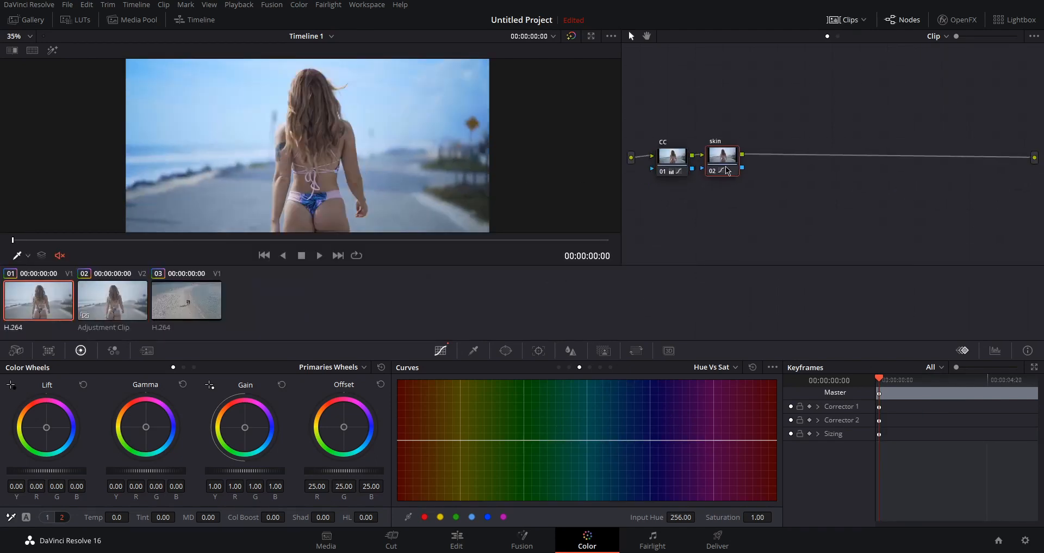
pyautogui.hotkey('alt', 's')
pyautogui.rightClick(763, 159)
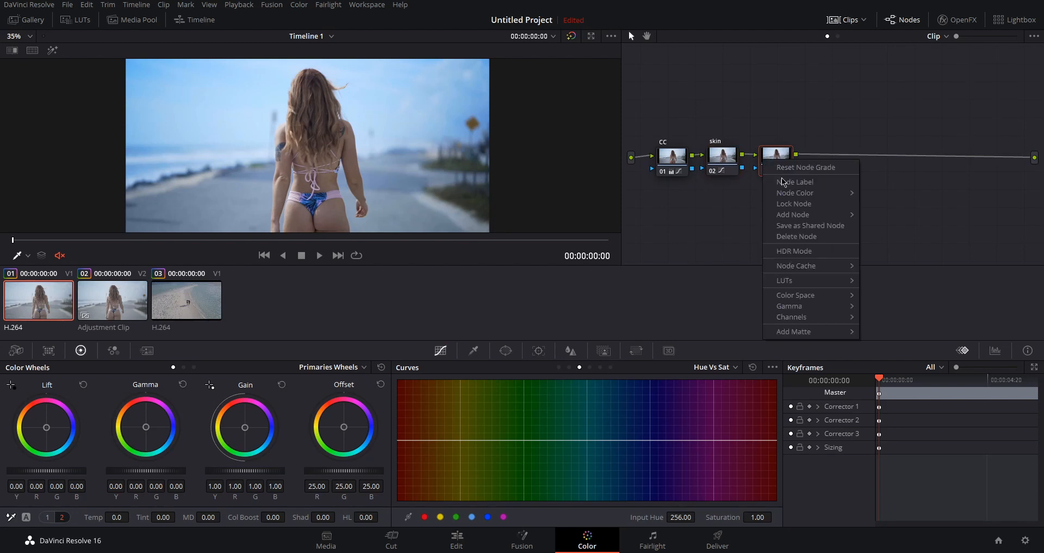
pyautogui.click(820, 182)
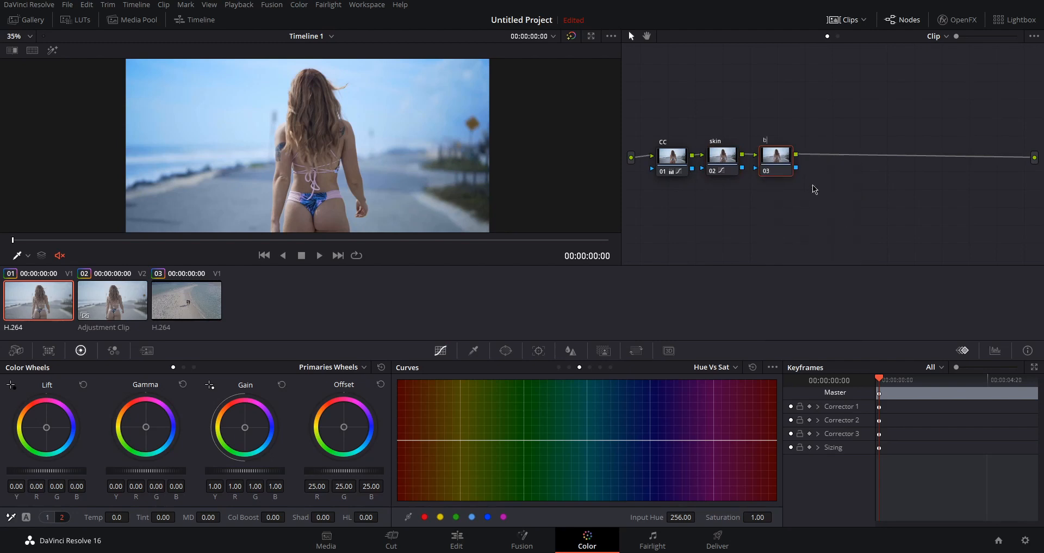
pyautogui.write('blues')
# Shift the sky's blue hues toward cyan in clip 01's blues node using the Hue Vs Hue curve's cyan point
pyautogui.click(720, 370)
pyautogui.click(745, 392)
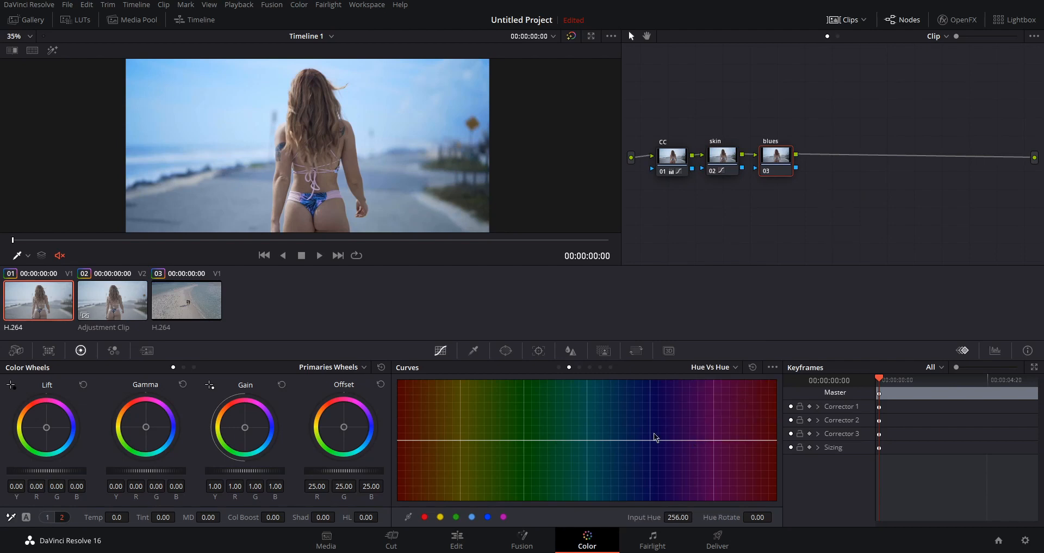
pyautogui.click(472, 516)
pyautogui.click(487, 516)
pyautogui.moveTo(586, 439); pyautogui.dragTo(615, 429)
pyautogui.hotkey('ctrl', 'z')
pyautogui.rightClick(650, 440)
pyautogui.moveTo(758, 516); pyautogui.dragTo(775, 516)
pyautogui.click(586, 440)
pyautogui.moveTo(722, 515); pyautogui.dragTo(776, 515)
# Select the adjustment clip, hide the thumbnails, and scrub to 00:00:04:23 to review the combined blues
pyautogui.click(110, 302)
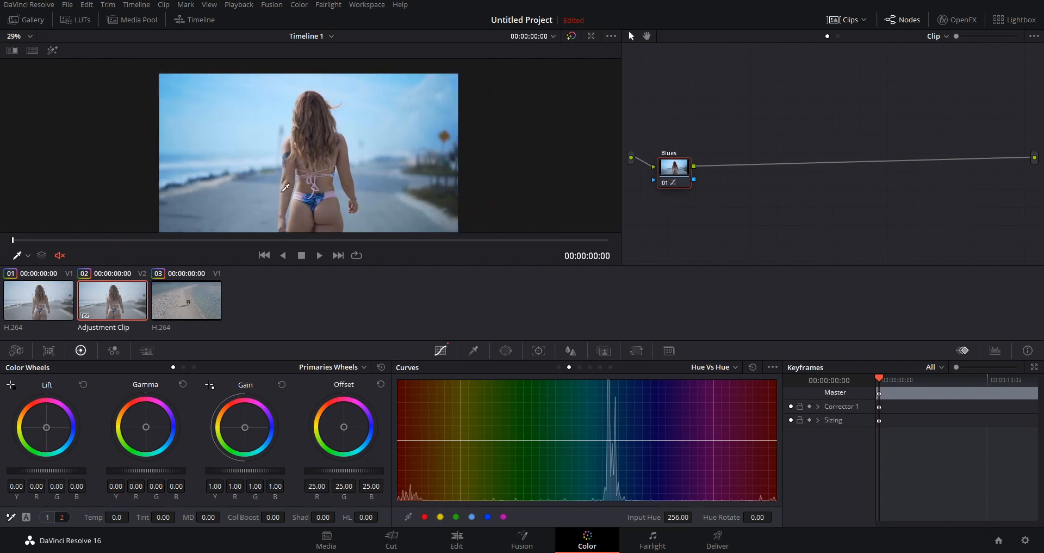
pyautogui.click(844, 22)
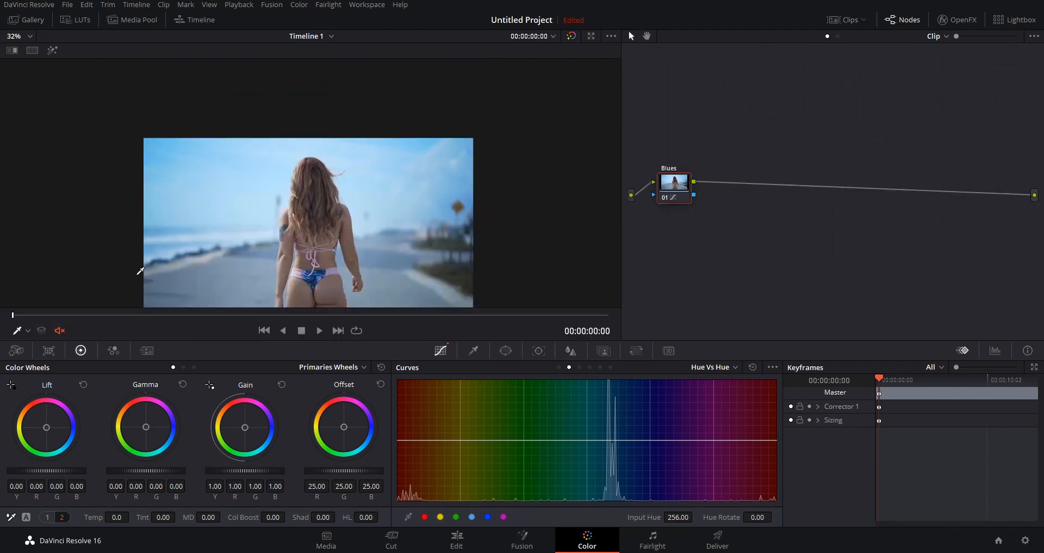
pyautogui.moveTo(38, 320); pyautogui.dragTo(294, 321)
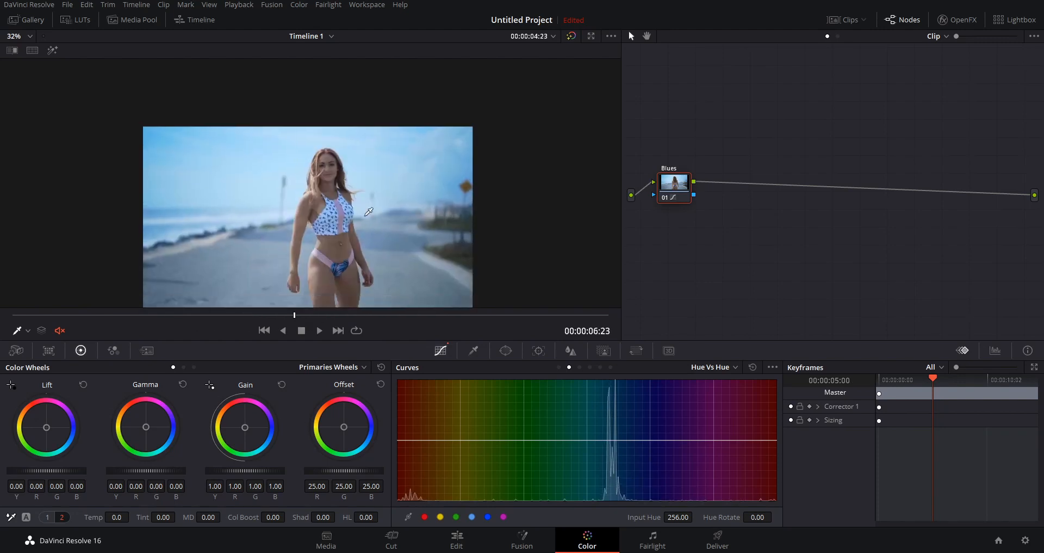
pyautogui.scroll(1, 369, 188)
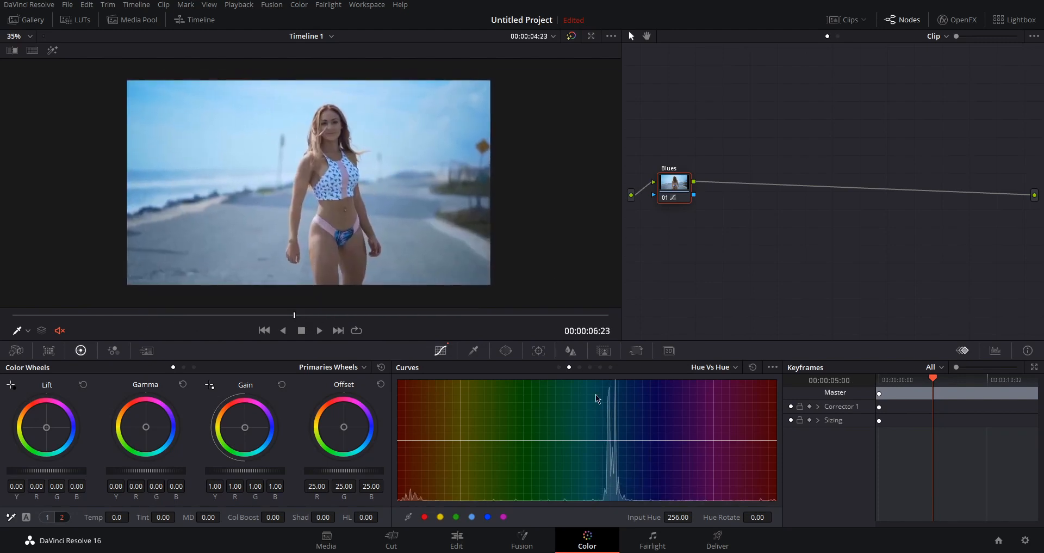
pyautogui.click(708, 367)
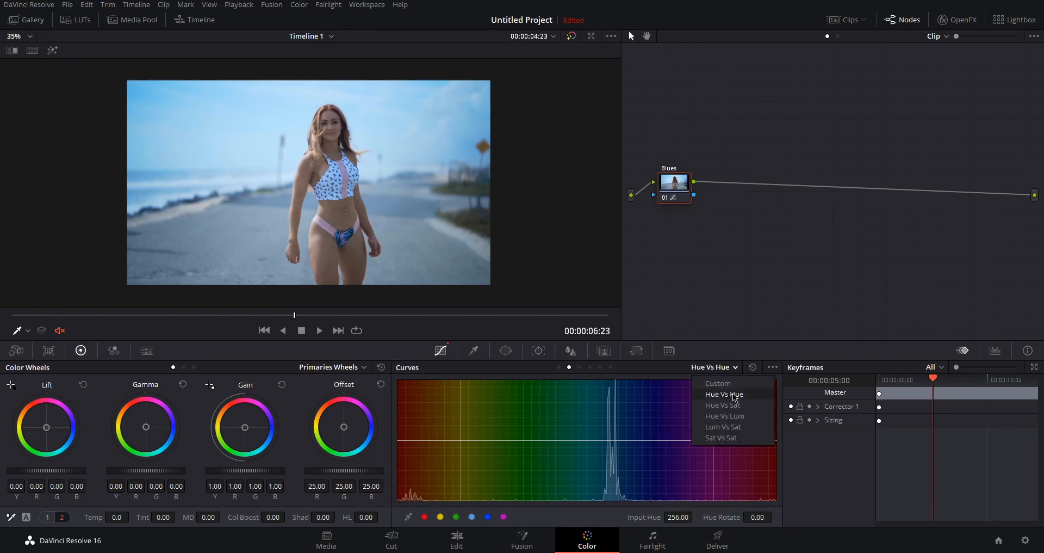
pyautogui.moveTo(673, 197); pyautogui.dragTo(671, 203)
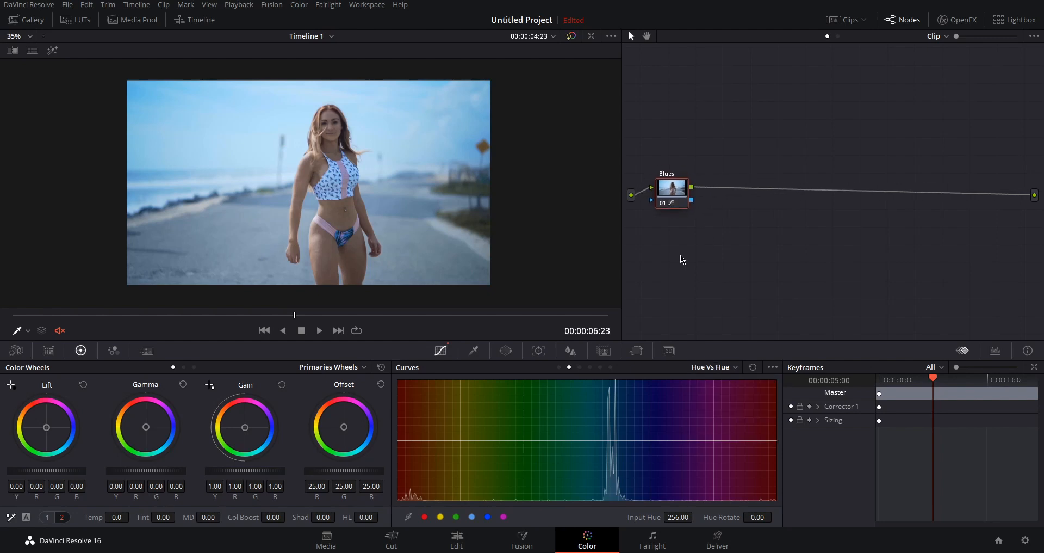
# Shift the sky blues on the adjustment clip's Blues node to Hue Rotate 3.90 at Input Hue 99.43 with the Hue Vs Hue curve
pyautogui.click(711, 369)
pyautogui.click(723, 396)
pyautogui.click(472, 516)
pyautogui.click(489, 517)
pyautogui.moveTo(589, 444); pyautogui.dragTo(611, 438)
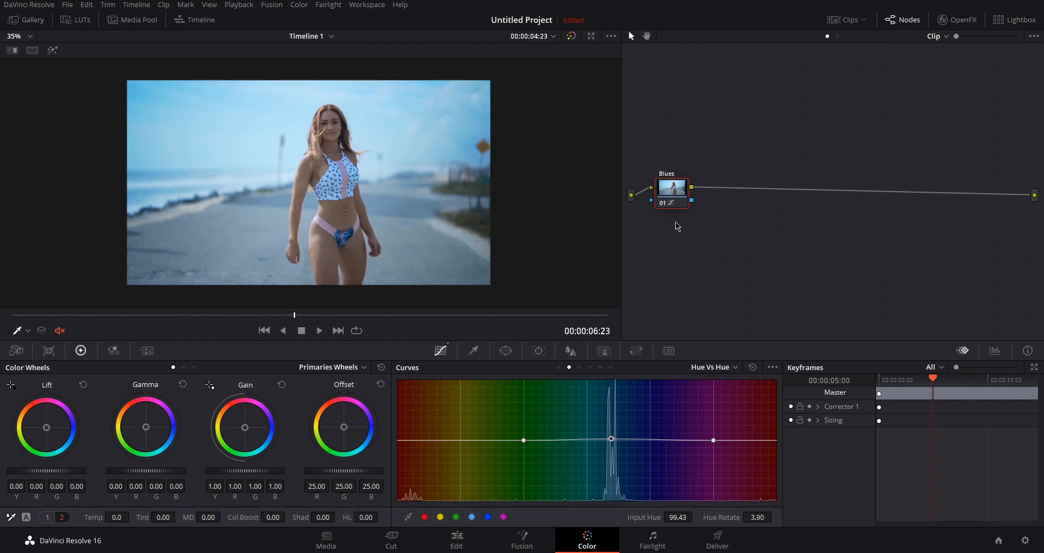
# Add a parallel node beneath the Blues node and tidy the layout of the nodes and the mixer
pyautogui.moveTo(682, 197); pyautogui.dragTo(684, 176)
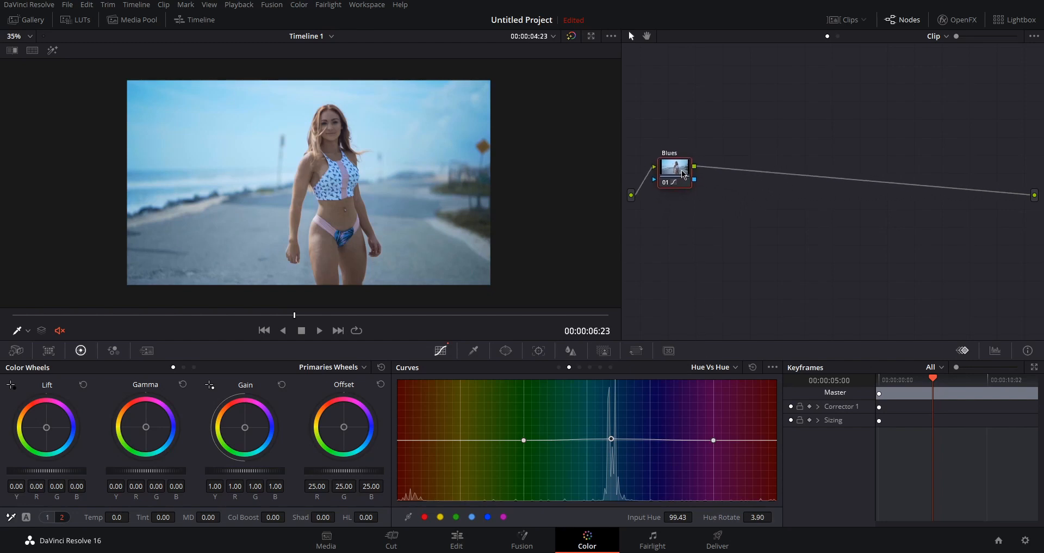
pyautogui.rightClick(685, 176)
pyautogui.moveTo(720, 209)
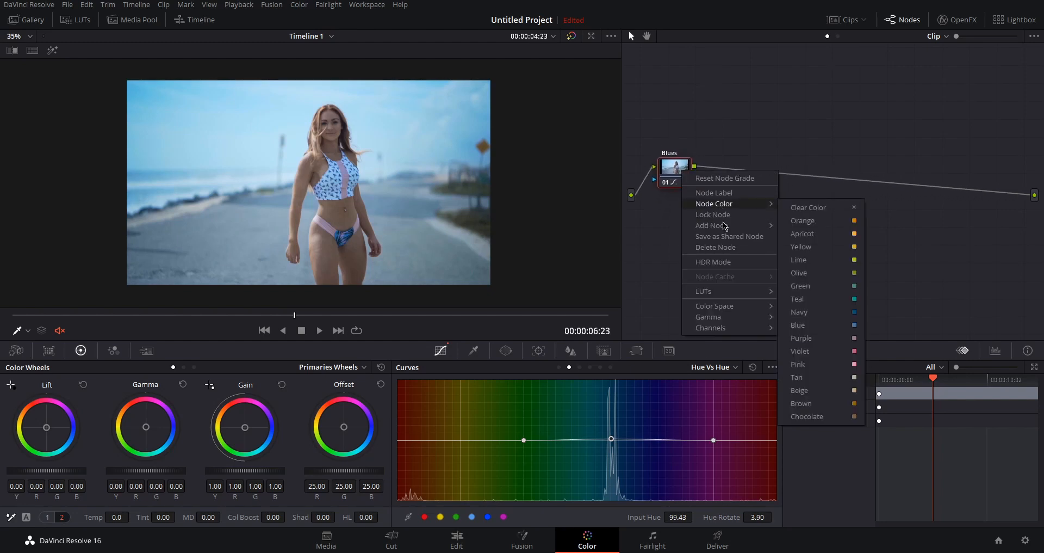
pyautogui.moveTo(736, 229)
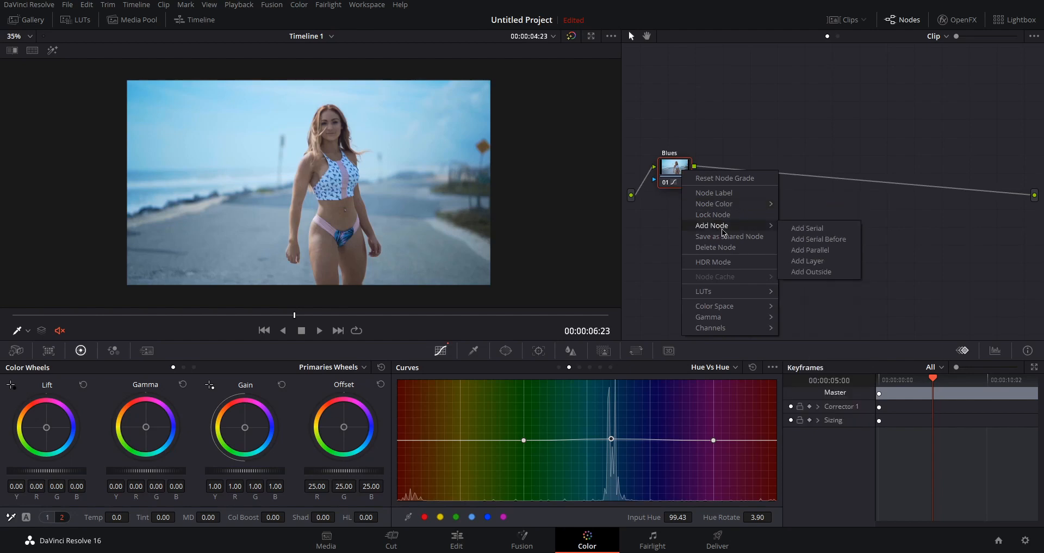
pyautogui.click(818, 249)
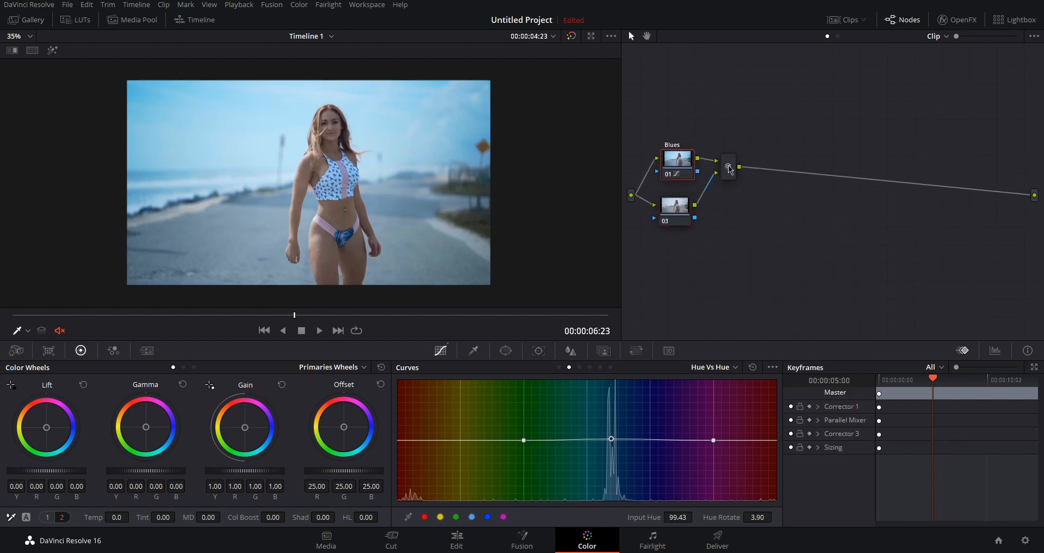
pyautogui.moveTo(730, 170); pyautogui.dragTo(730, 190)
pyautogui.moveTo(682, 165); pyautogui.dragTo(679, 174)
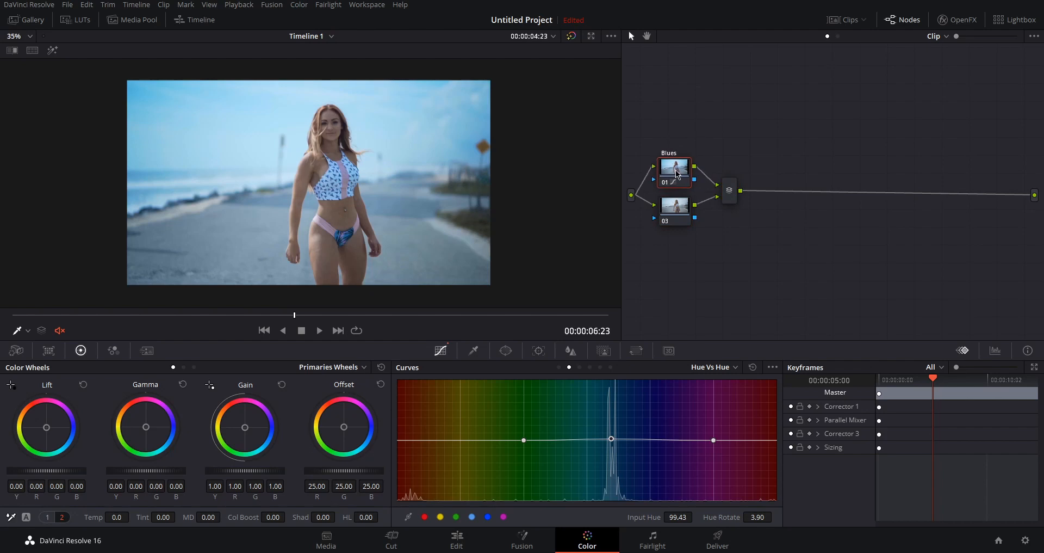
# Label the new parallel node Blues 2 and space it out below the Blues node
pyautogui.rightClick(671, 210)
pyautogui.click(670, 207)
pyautogui.rightClick(669, 206)
pyautogui.click(690, 228)
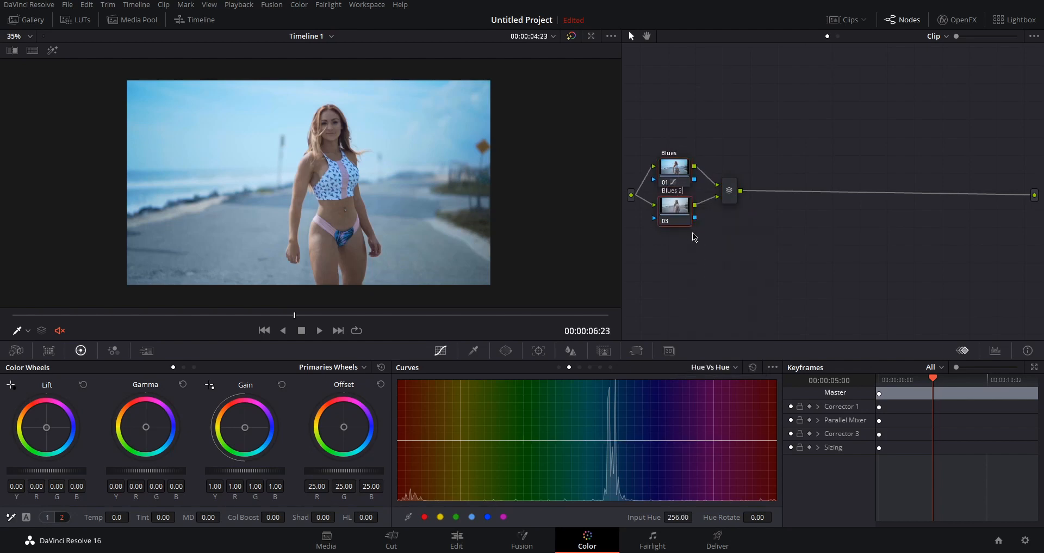
pyautogui.moveTo(670, 216); pyautogui.dragTo(669, 222)
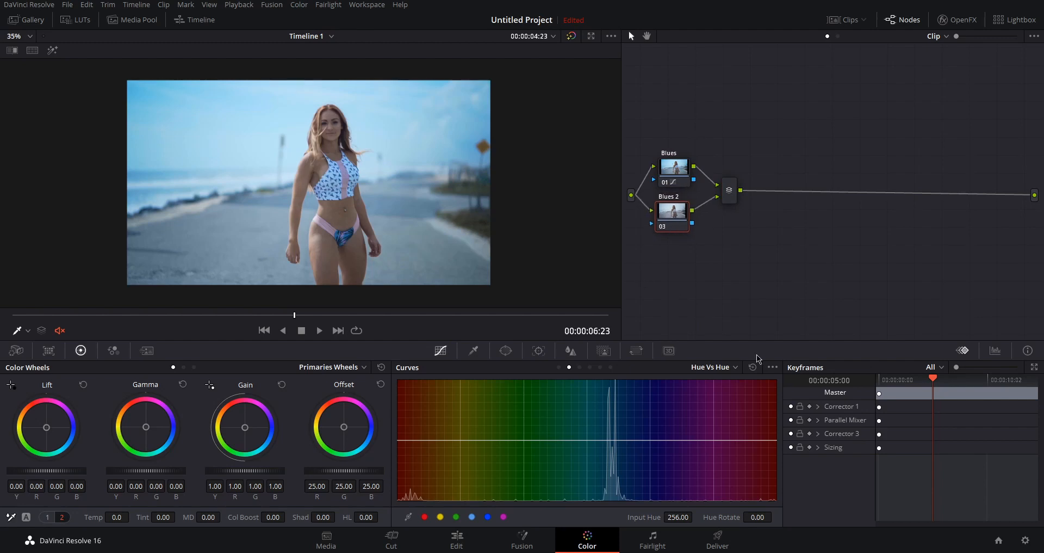
# Add cyan and blue points to Blues 2's Hue Vs Sat curve, try a saturation boost in the blues, and undo the boost
pyautogui.click(711, 368)
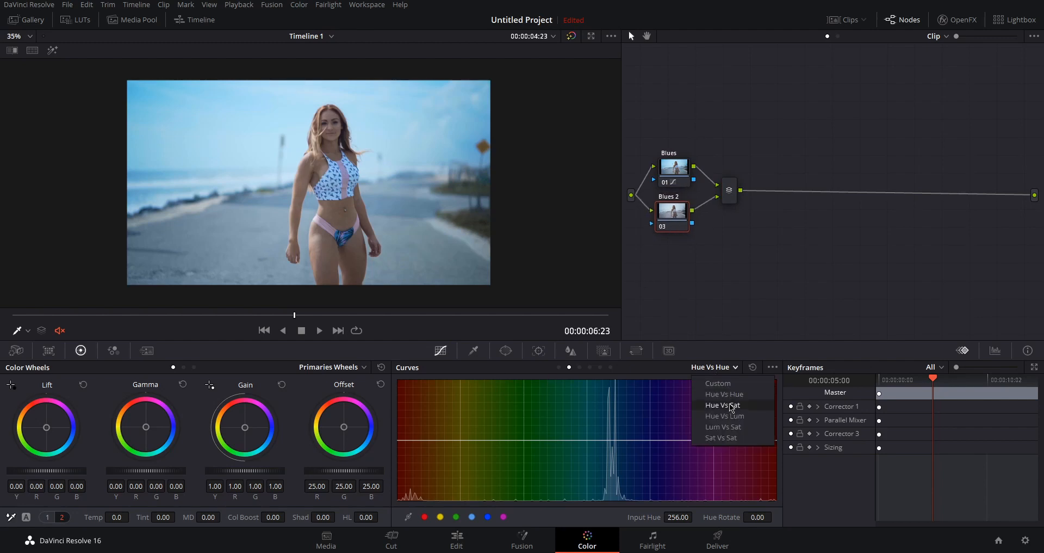
pyautogui.click(729, 405)
pyautogui.click(471, 517)
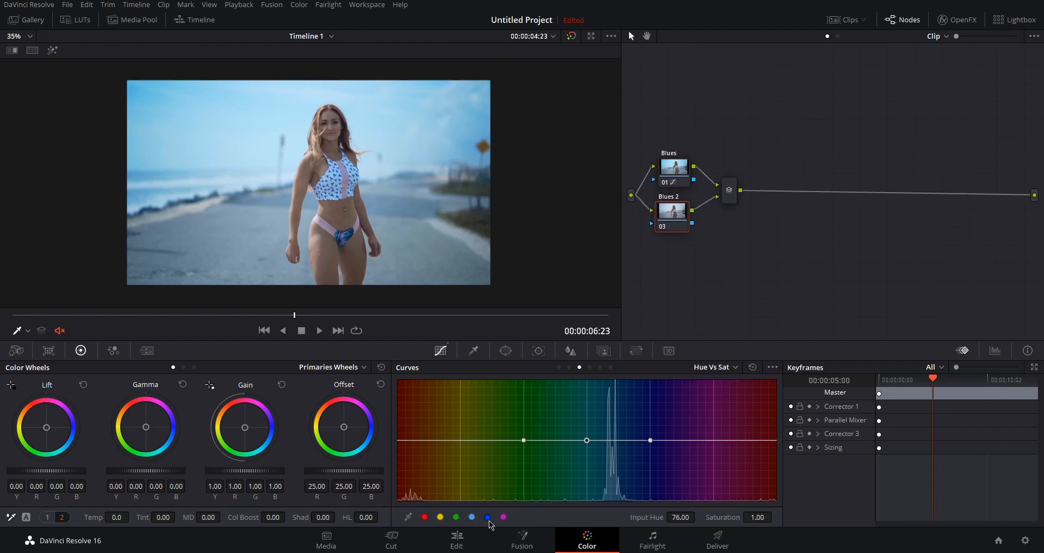
pyautogui.moveTo(589, 440); pyautogui.dragTo(624, 408)
pyautogui.hotkey('ctrl', 'z')
# Disable Blues 2, try adjusting the Blues node's Key Output gain, and enable Blues 2 again
pyautogui.click(664, 227)
pyautogui.click(665, 164)
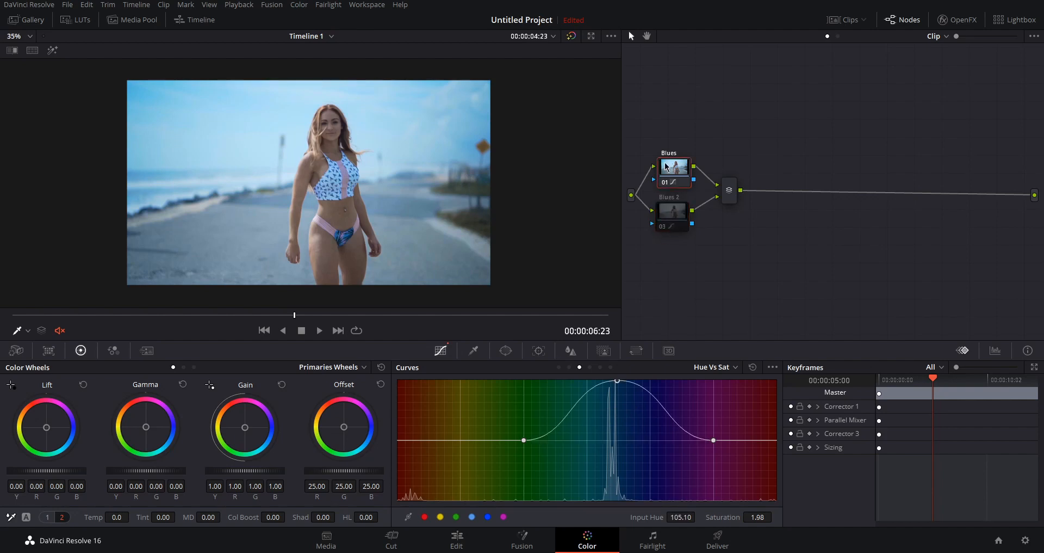
pyautogui.click(605, 352)
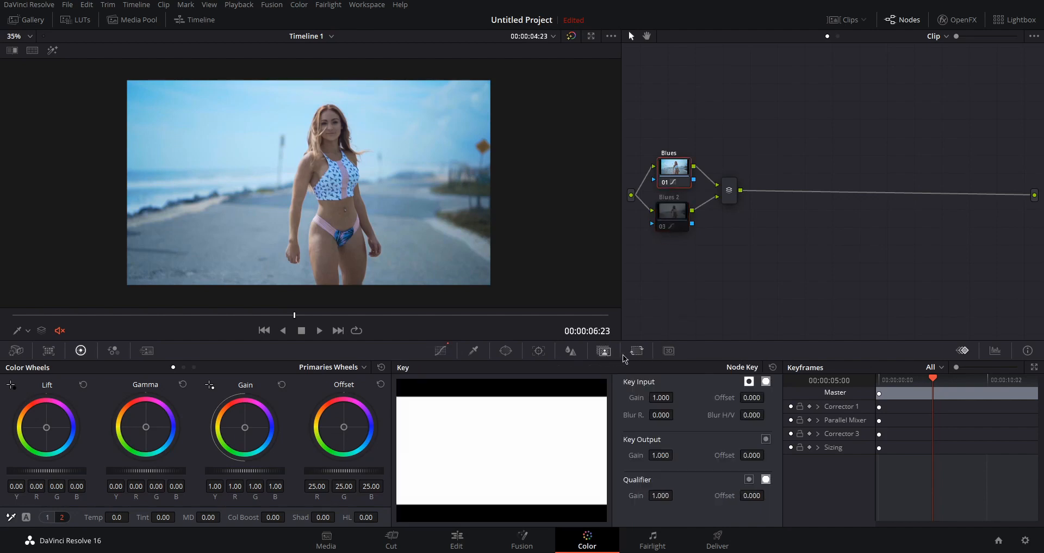
pyautogui.moveTo(676, 454); pyautogui.dragTo(664, 452)
pyautogui.click(662, 227)
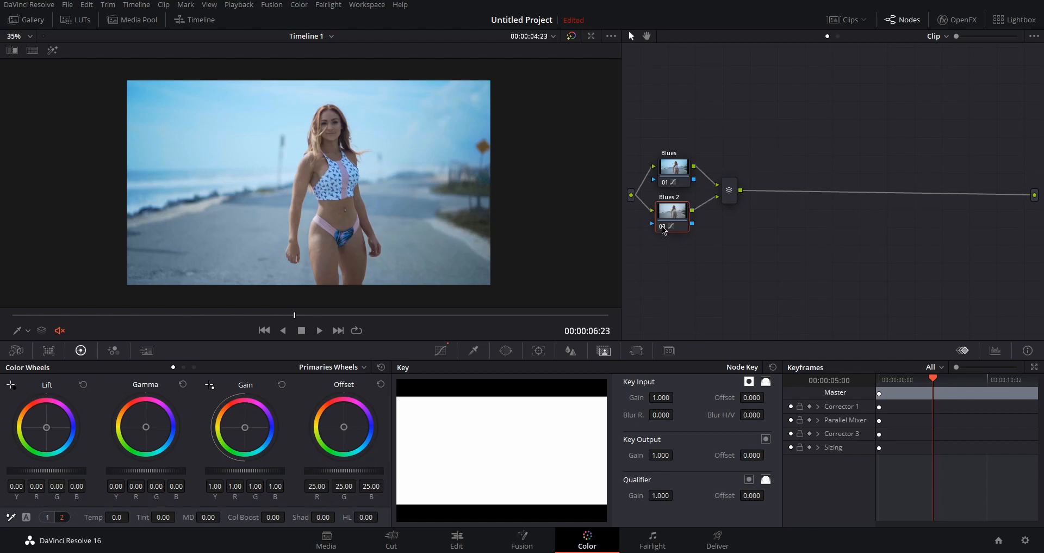
pyautogui.moveTo(667, 222); pyautogui.dragTo(670, 223)
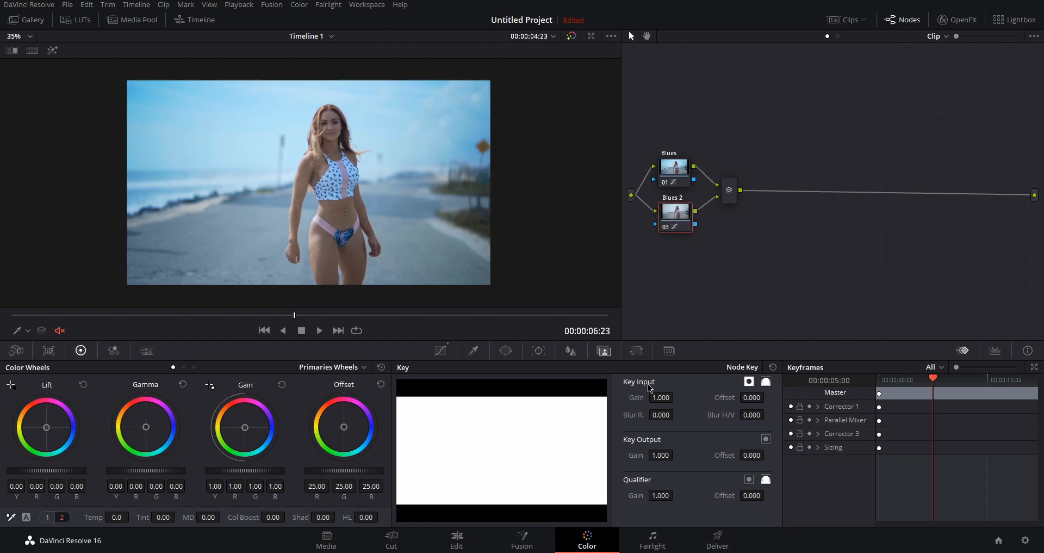
# Boost the blues to Saturation 1.36 at Input Hue 114.37 on Blues 2's Hue Vs Sat curve, and scrub through the clip to check
pyautogui.click(442, 352)
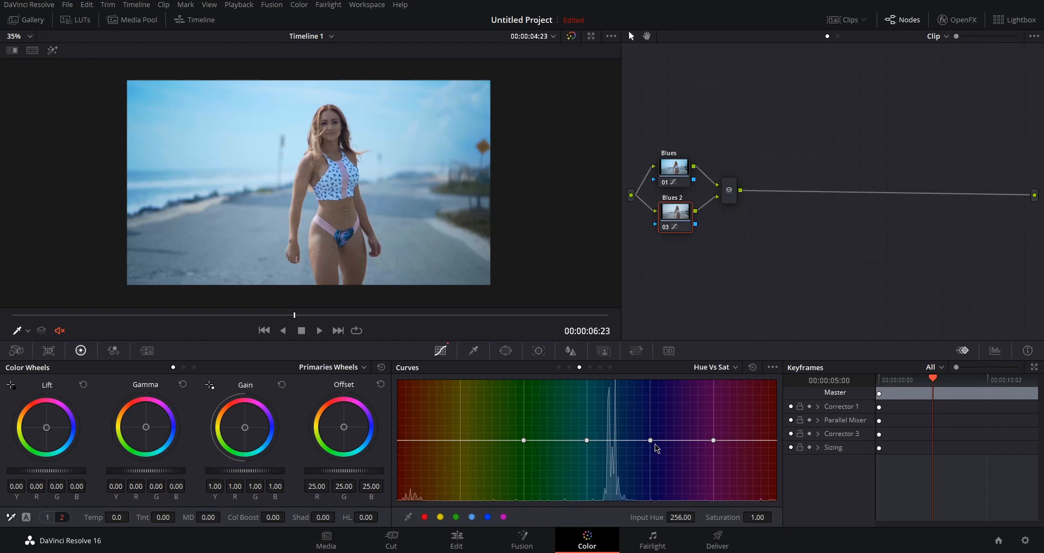
pyautogui.moveTo(588, 439); pyautogui.dragTo(591, 439)
pyautogui.moveTo(621, 425); pyautogui.dragTo(629, 424)
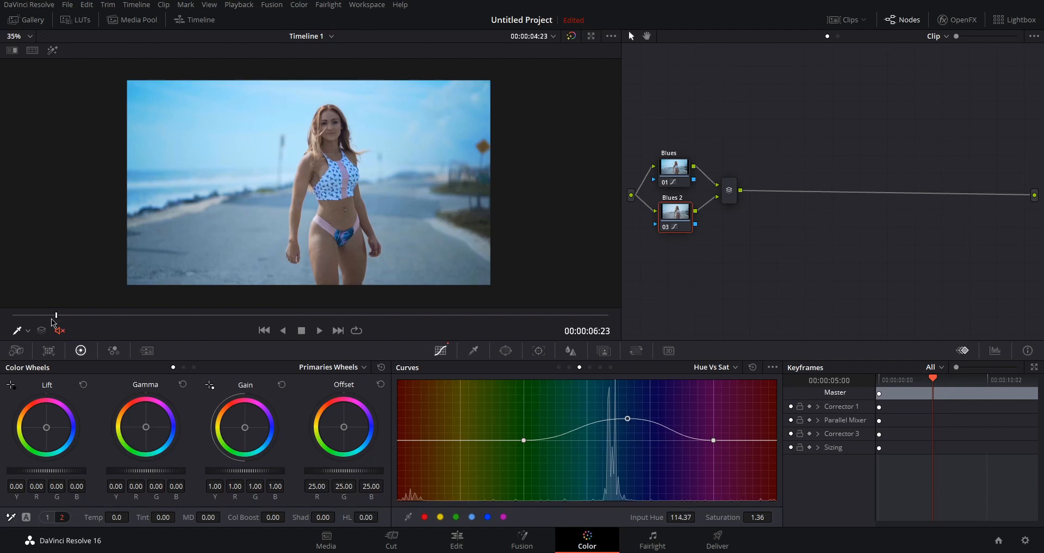
pyautogui.moveTo(51, 323); pyautogui.dragTo(196, 354)
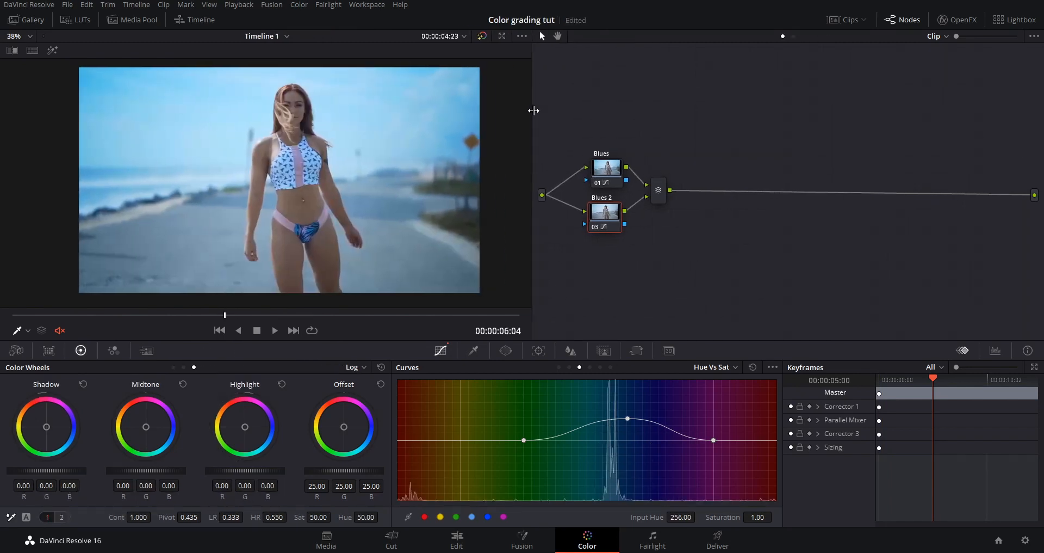
# Add a serial node after the parallel mixer and label it oomph
pyautogui.moveTo(536, 107); pyautogui.dragTo(540, 107)
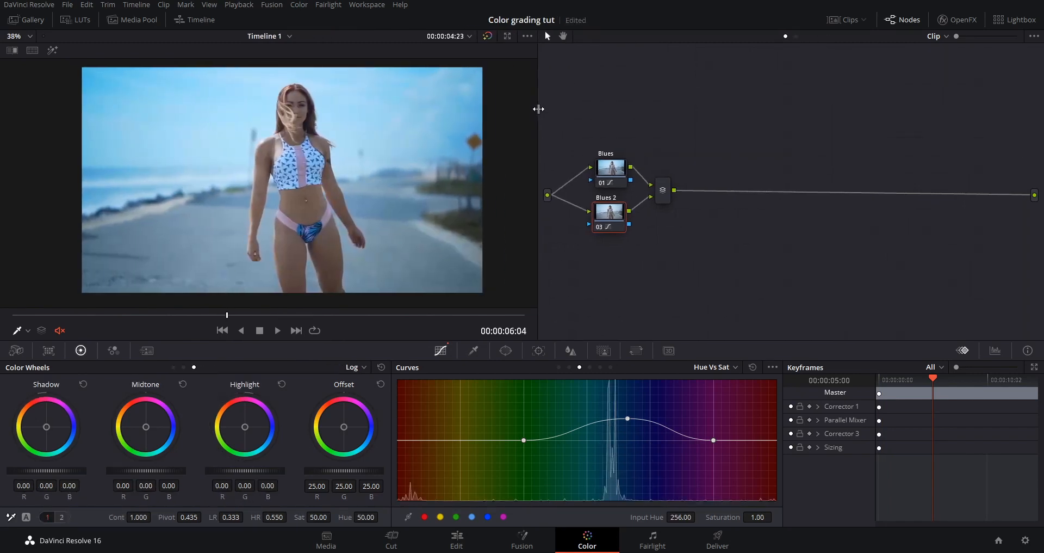
pyautogui.click(665, 190)
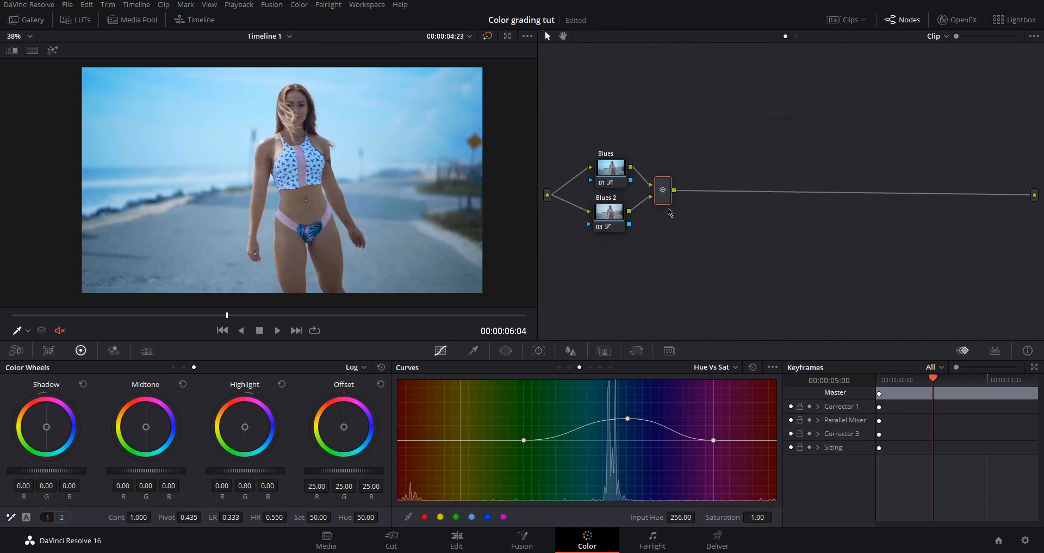
pyautogui.hotkey('alt', 's')
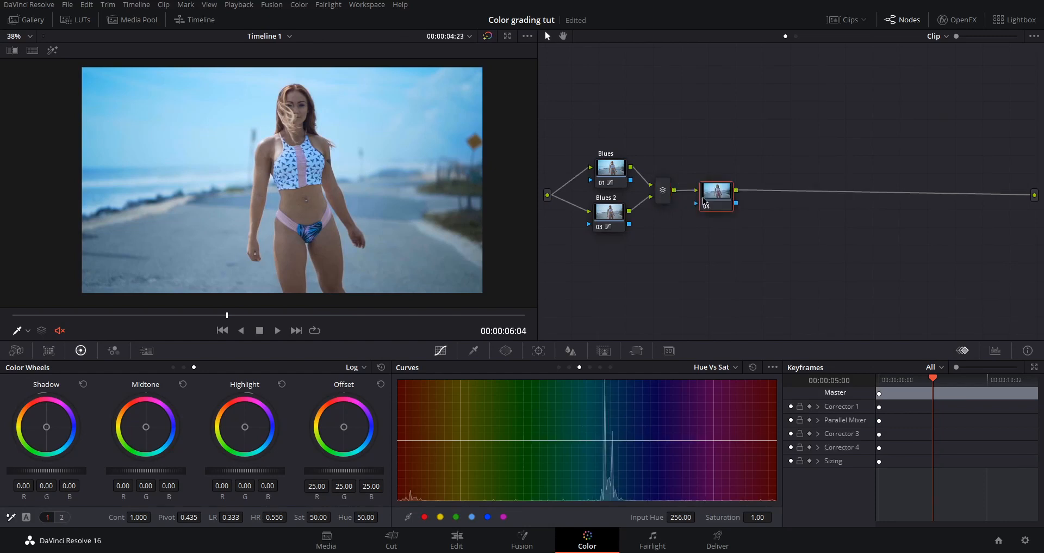
pyautogui.moveTo(706, 200); pyautogui.dragTo(703, 193)
pyautogui.rightClick(704, 191)
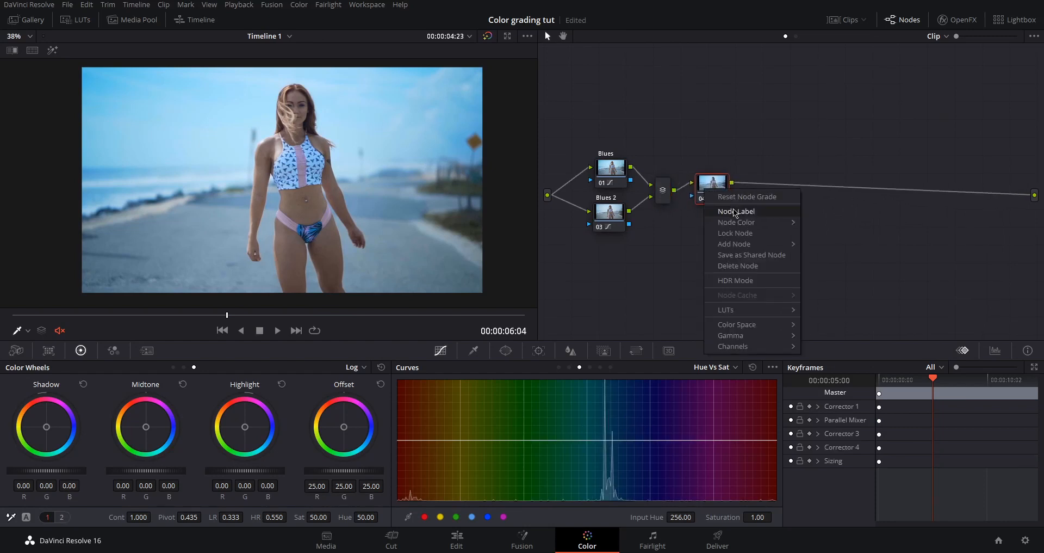
pyautogui.click(736, 210)
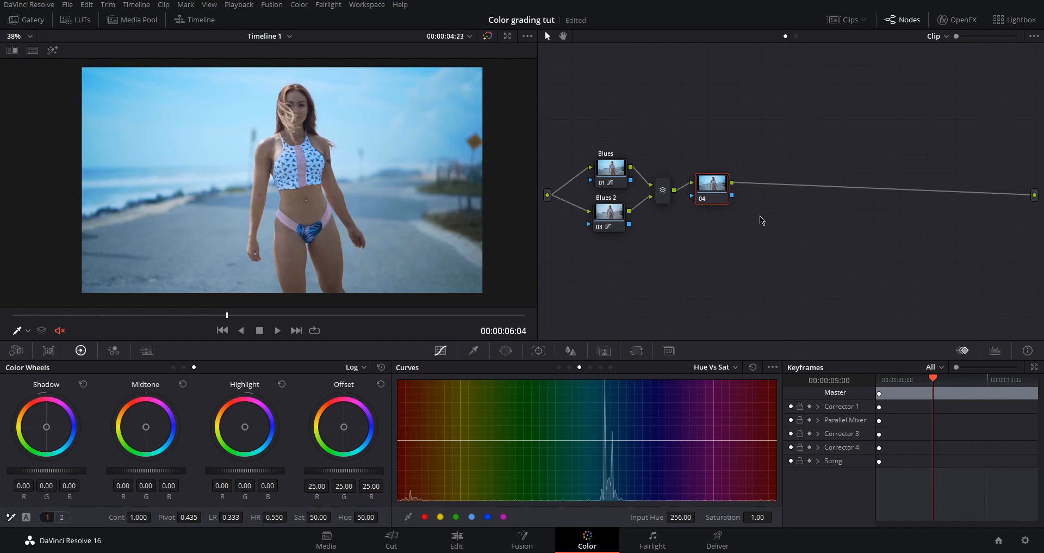
pyautogui.press('Return')
# Raise the oomph node's Shadows adjustment to 42.50 while checking a different frame of the clip
pyautogui.click(62, 520)
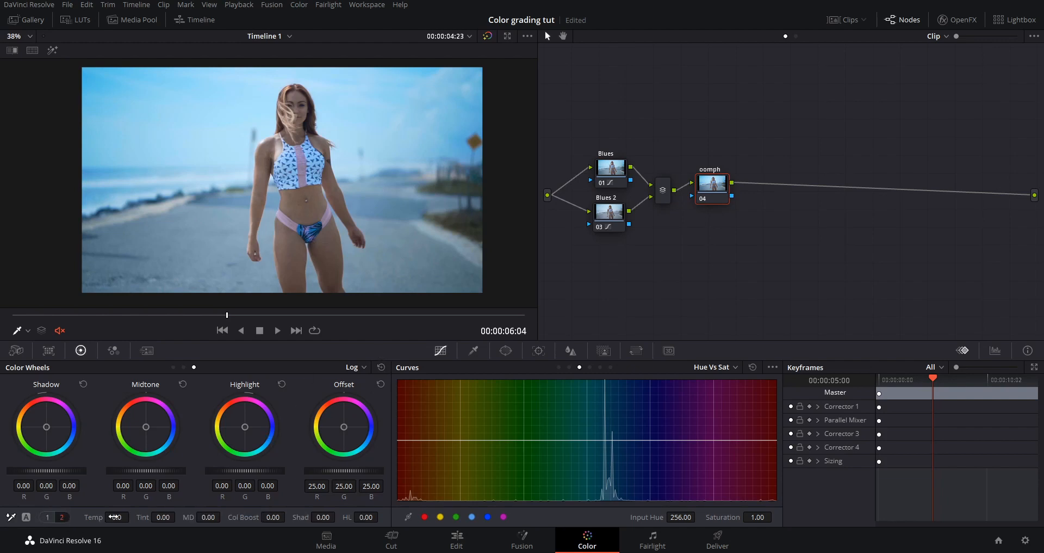
pyautogui.moveTo(298, 516); pyautogui.dragTo(337, 515)
pyautogui.click(838, 20)
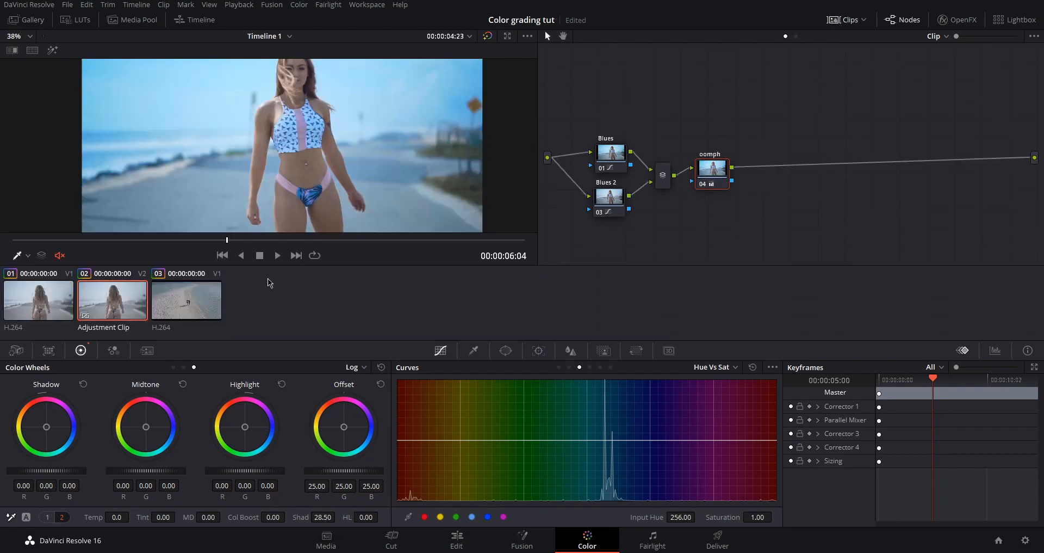
pyautogui.click(837, 21)
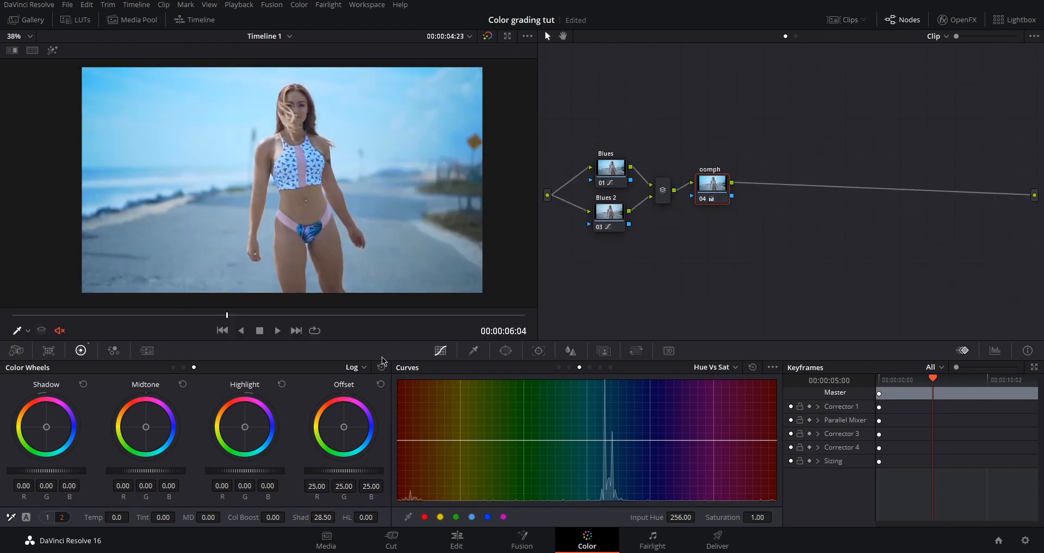
pyautogui.moveTo(235, 315); pyautogui.dragTo(213, 315)
pyautogui.moveTo(301, 517); pyautogui.dragTo(338, 516)
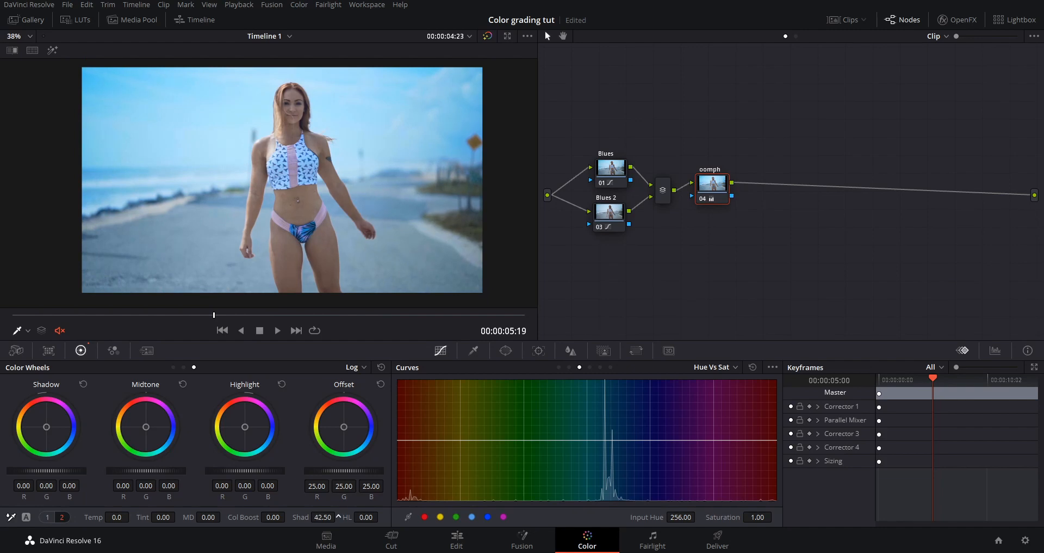
# Set the oomph node's contrast to 1.204 and warm its Gamma wheel to R 0.01 and B -0.02, checking the result on other frames
pyautogui.click(47, 516)
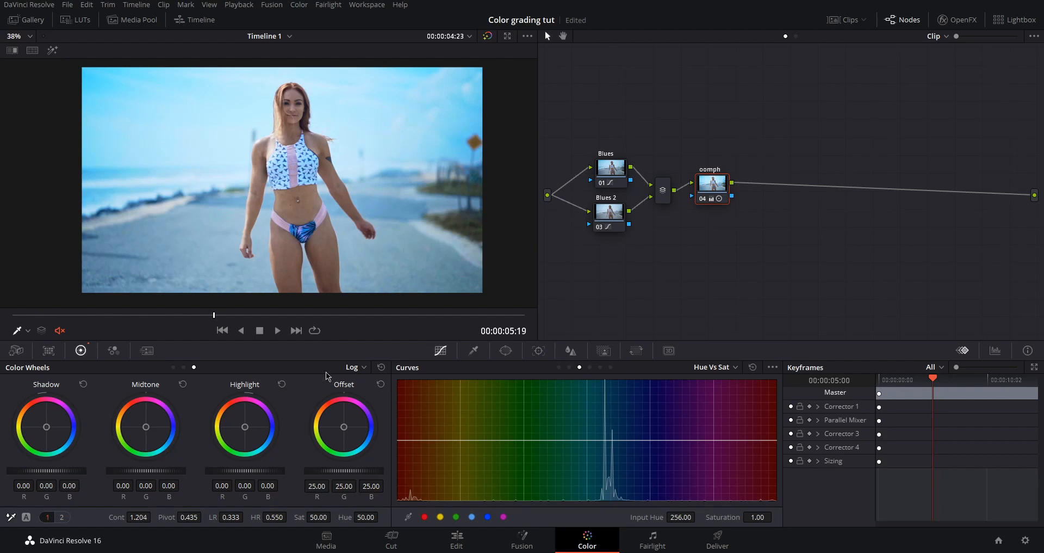
pyautogui.click(173, 368)
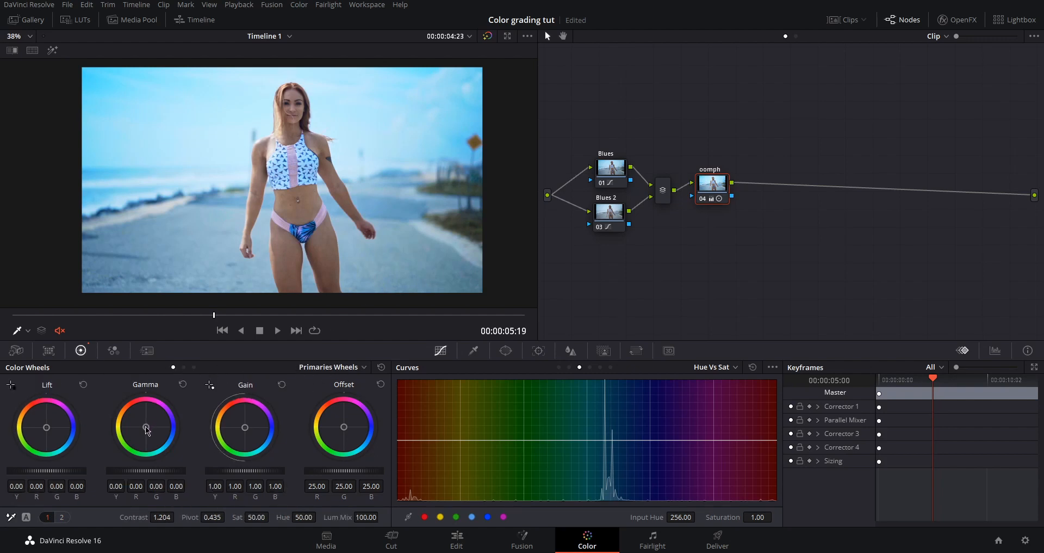
pyautogui.moveTo(147, 429); pyautogui.dragTo(144, 425)
pyautogui.moveTo(214, 315); pyautogui.dragTo(185, 315)
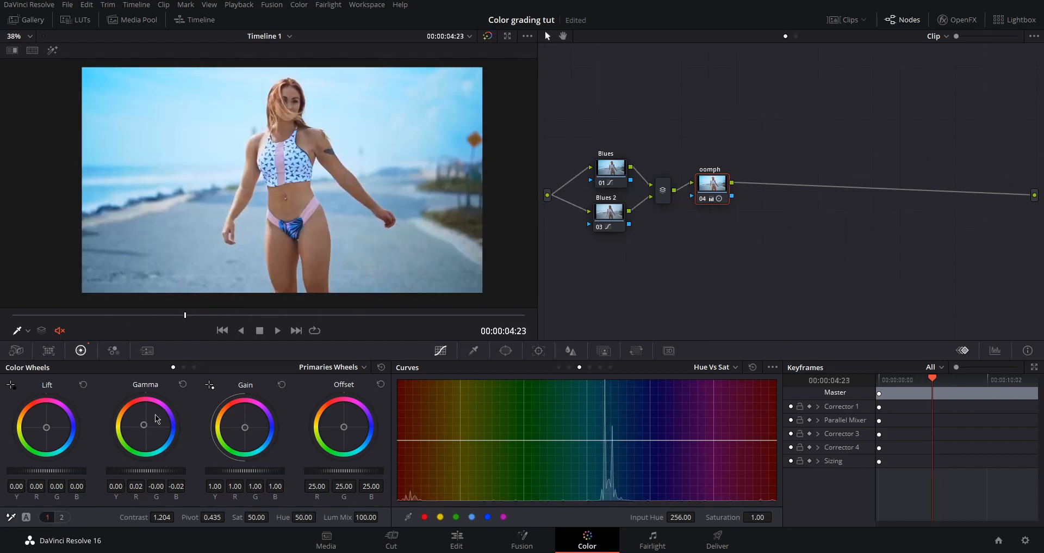
pyautogui.moveTo(145, 426); pyautogui.dragTo(144, 424)
pyautogui.moveTo(205, 315); pyautogui.dragTo(184, 324)
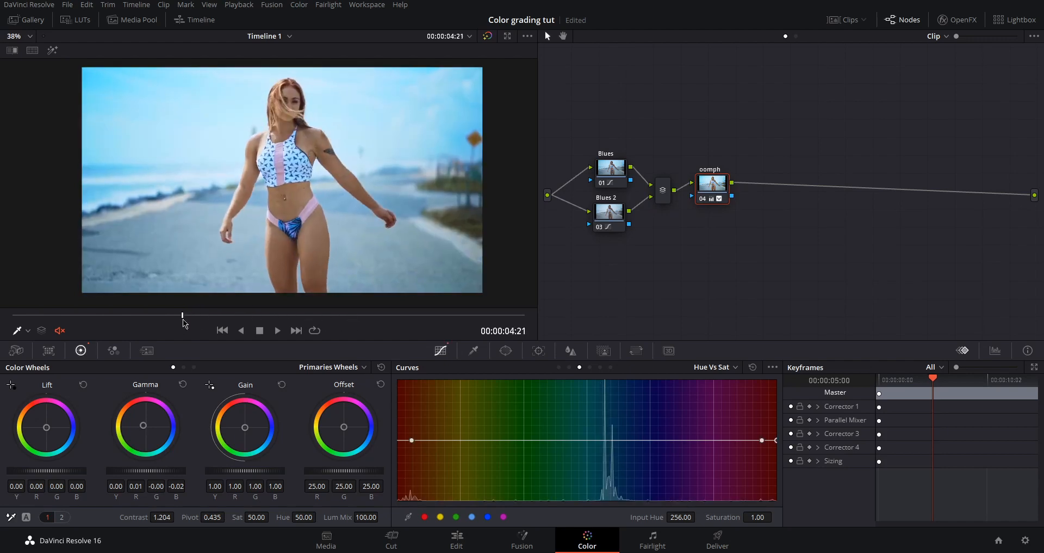
# Try tinting the oomph node's Log Shadow wheel and its primary Lift wheel toward blue, and reset both
pyautogui.click(195, 367)
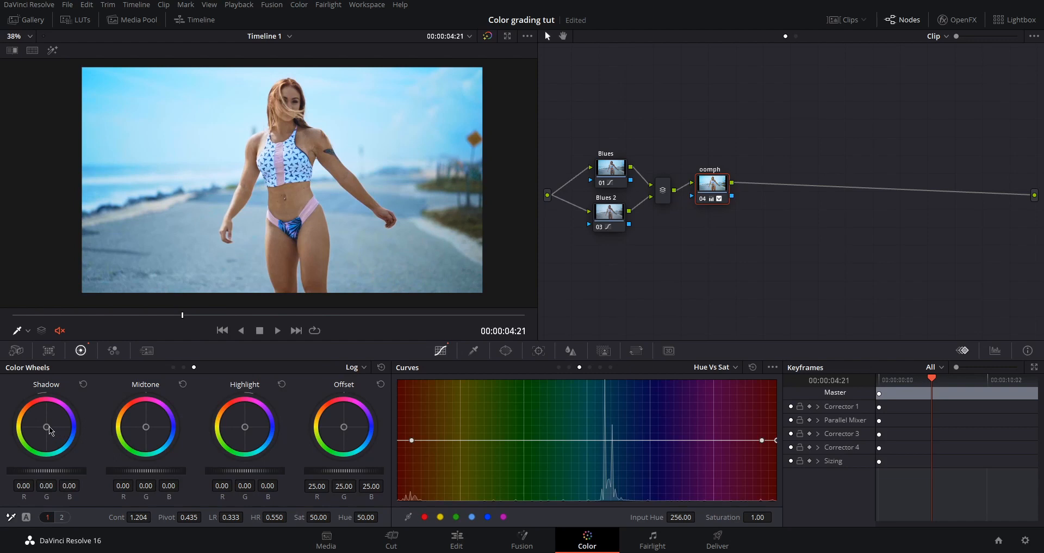
pyautogui.moveTo(50, 430); pyautogui.dragTo(53, 430)
pyautogui.click(175, 367)
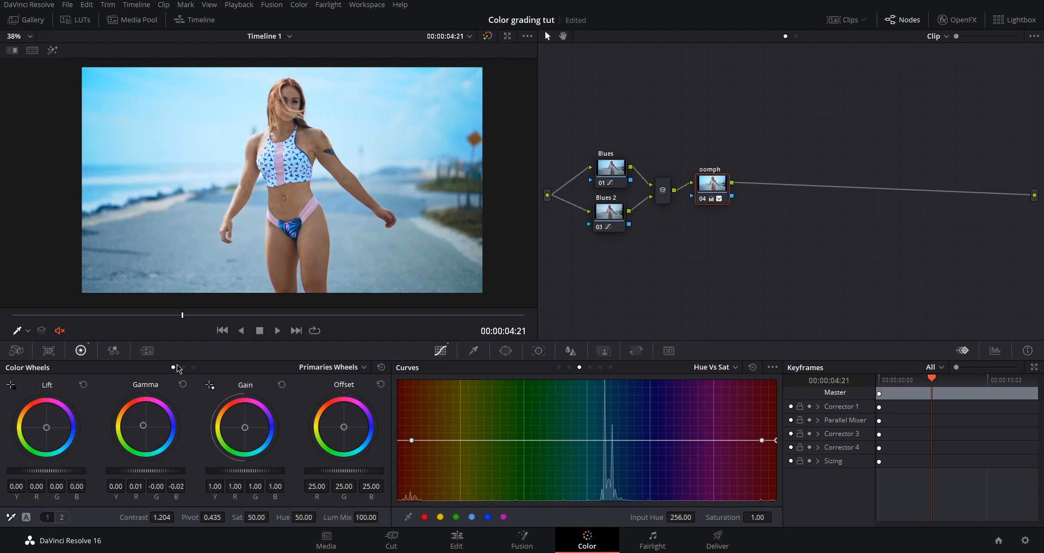
pyautogui.moveTo(48, 428); pyautogui.dragTo(49, 429)
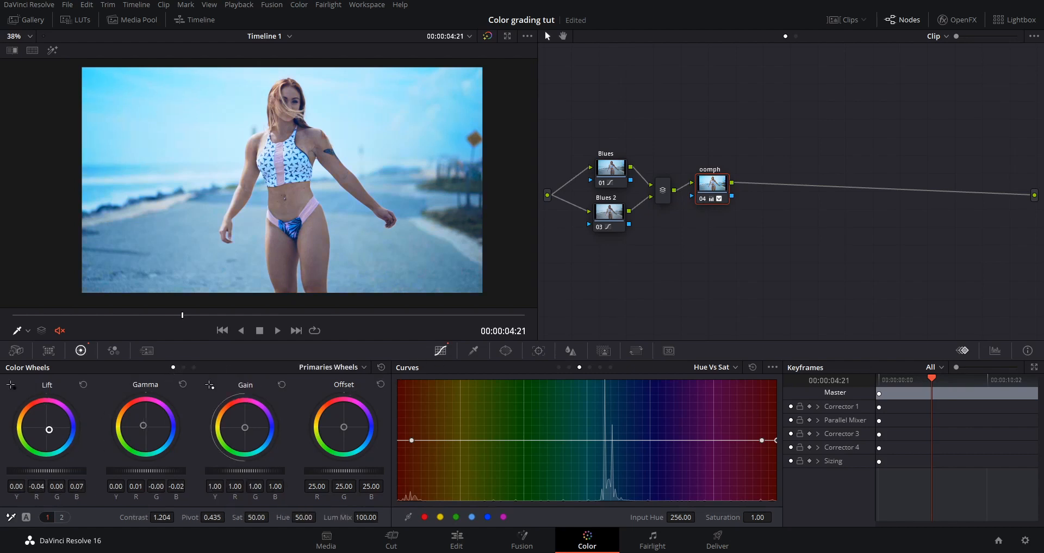
pyautogui.doubleClick(49, 429)
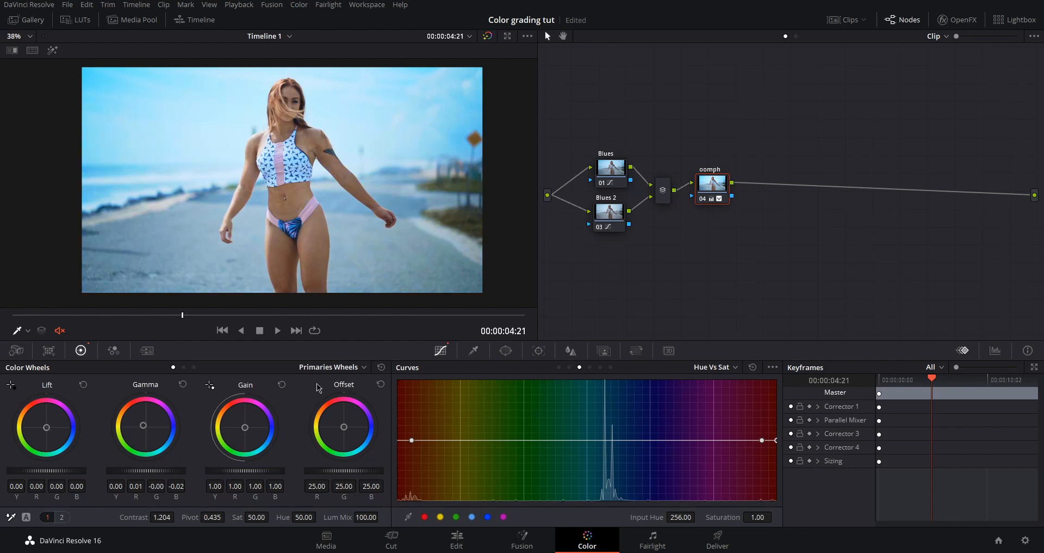
# Tint the oomph node's Log Shadow wheel toward blue, to R -0.33, G 0.06 and B 0.33, judging it on the close-up hair and skin
pyautogui.click(195, 366)
pyautogui.scroll(3, 359, 92)
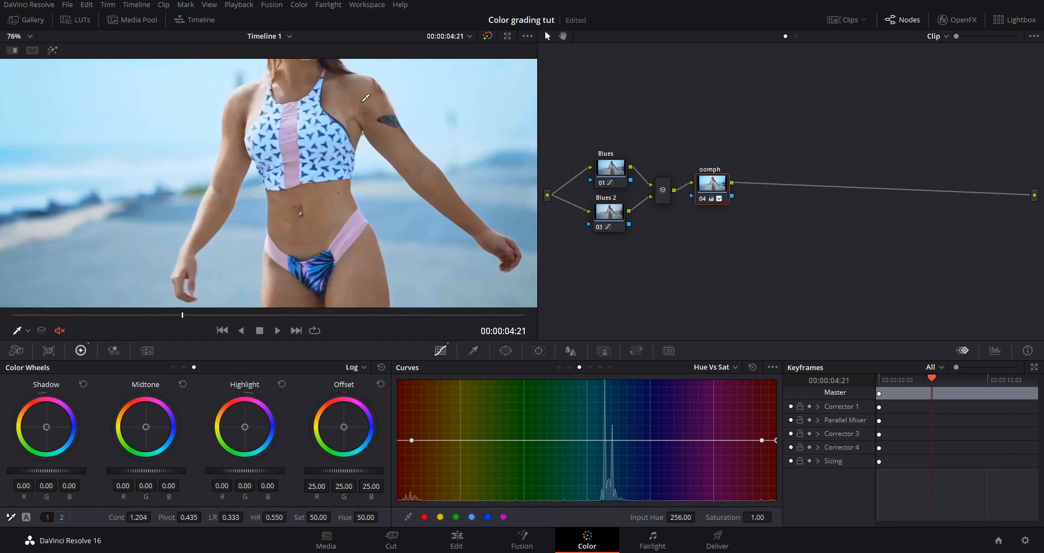
pyautogui.moveTo(362, 101); pyautogui.dragTo(315, 229)
pyautogui.scroll(4, 262, 209)
pyautogui.moveTo(263, 209); pyautogui.dragTo(236, 211)
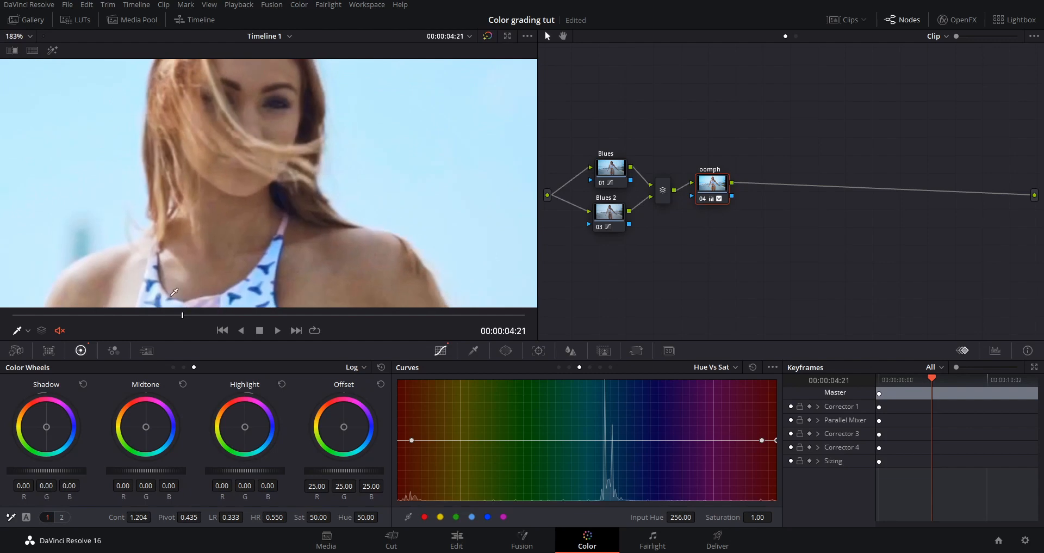
pyautogui.moveTo(46, 426); pyautogui.dragTo(53, 431)
pyautogui.click(173, 367)
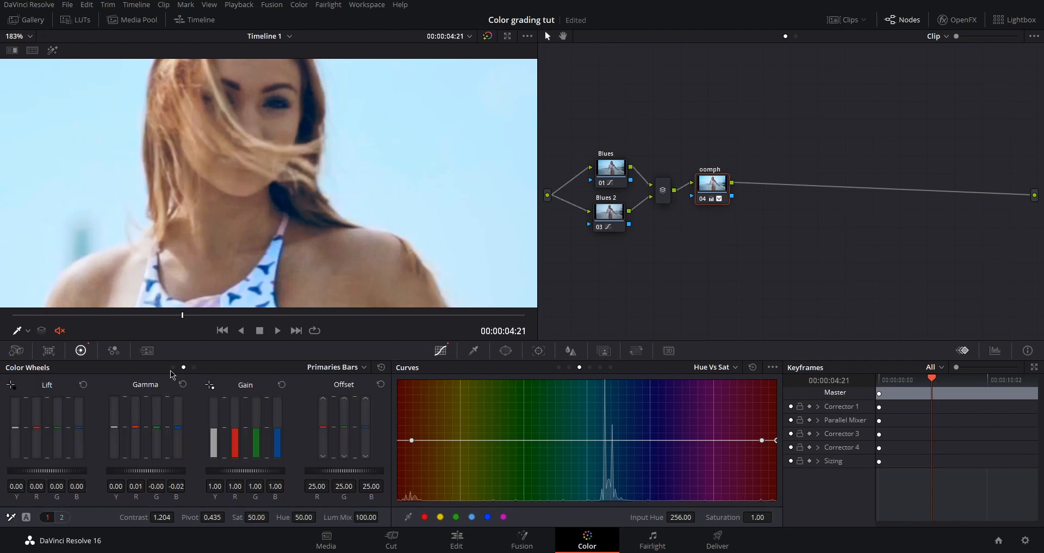
pyautogui.click(194, 367)
pyautogui.click(173, 368)
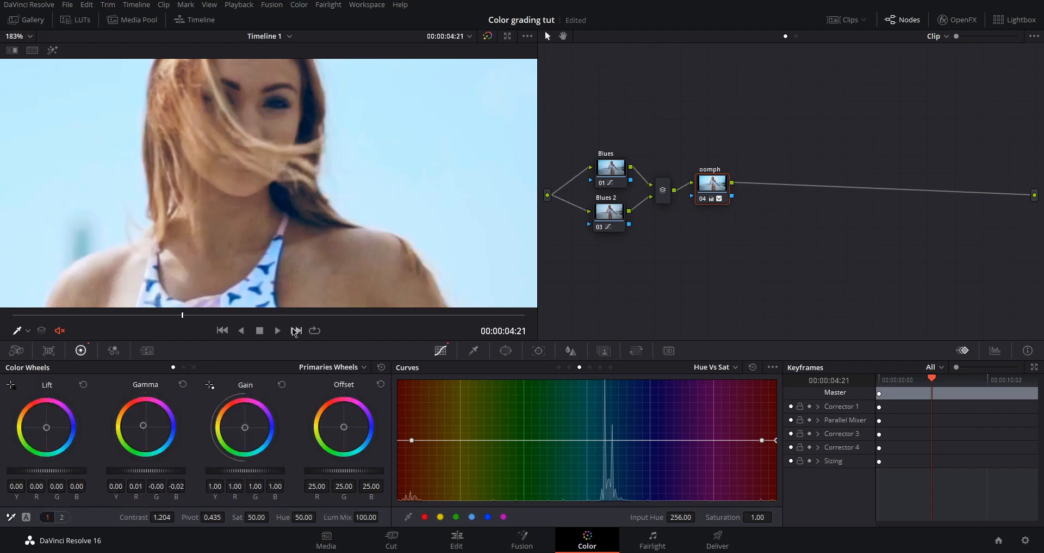
pyautogui.click(195, 367)
pyautogui.moveTo(53, 431); pyautogui.dragTo(53, 432)
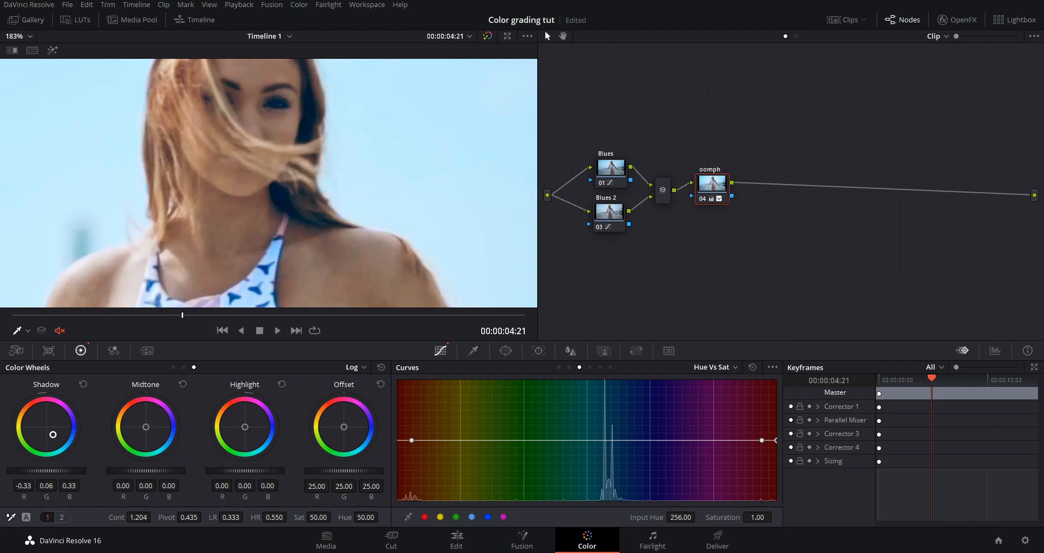
# Warm the oomph node's primary Gamma wheel slightly to R 0.01 and B -0.03, and check the whole frame
pyautogui.click(174, 367)
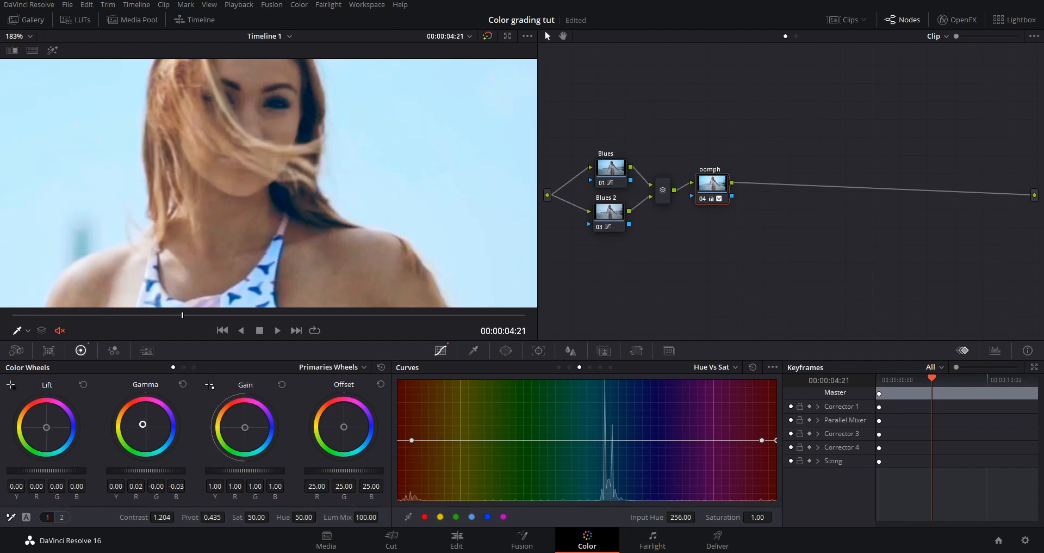
pyautogui.moveTo(141, 425); pyautogui.dragTo(143, 425)
pyautogui.scroll(-5, 290, 230)
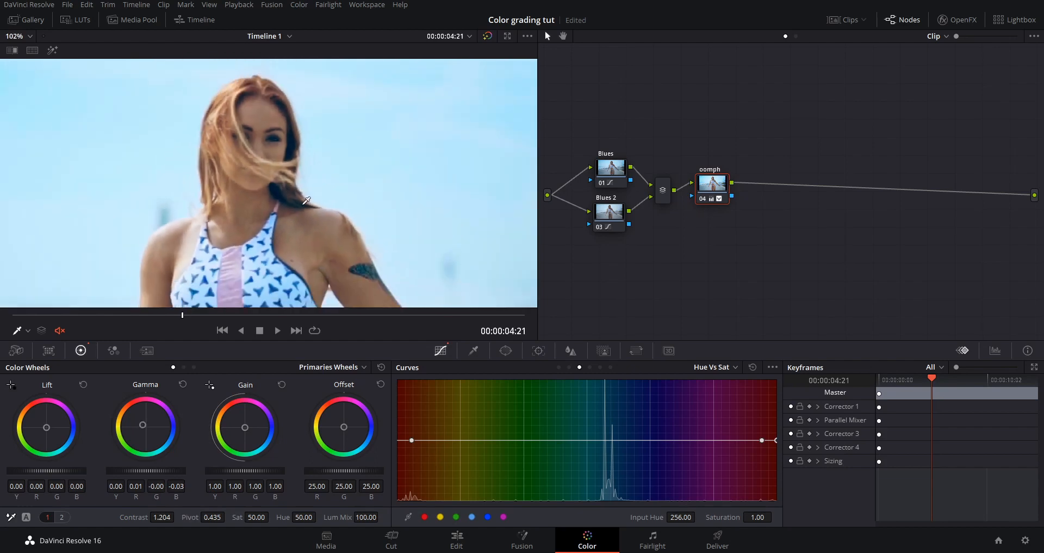
pyautogui.scroll(-4, 290, 230)
pyautogui.scroll(4, 296, 194)
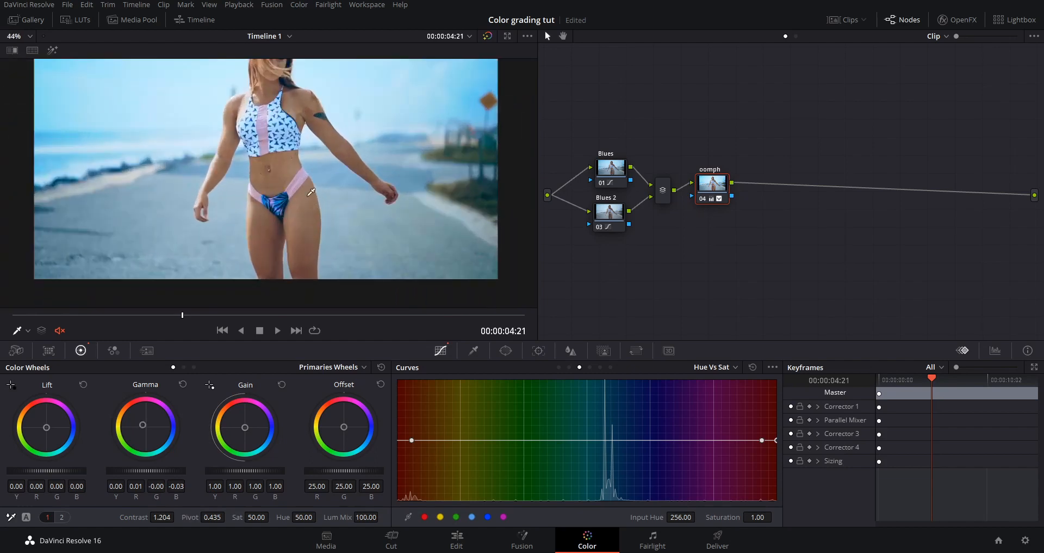
pyautogui.scroll(-1, 297, 194)
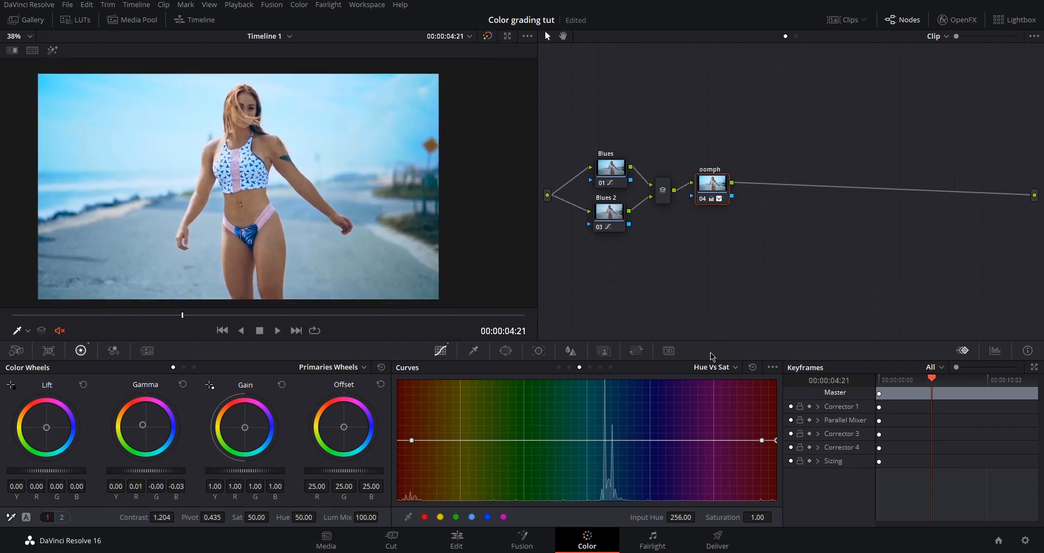
# Replace the oomph node's Hue Vs Sat points with anchors around the orange-red skin range, lower that range to saturation 0.91, and check another frame
pyautogui.click(717, 368)
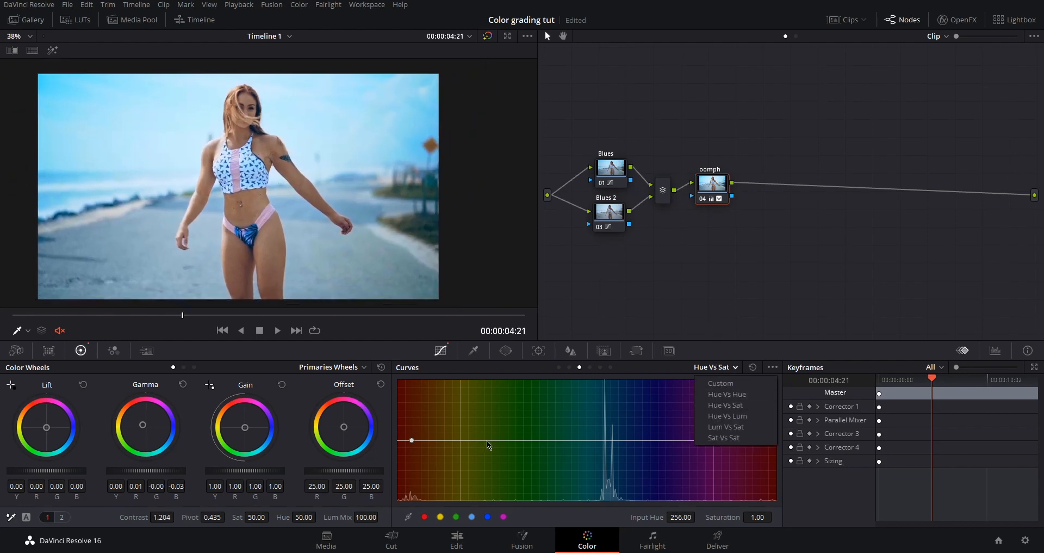
pyautogui.rightClick(413, 440)
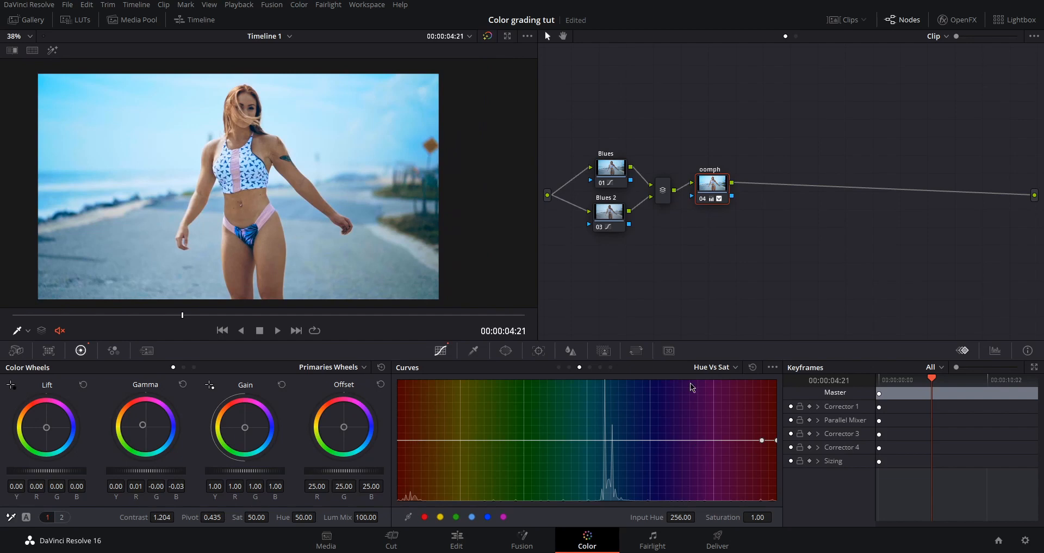
pyautogui.rightClick(762, 440)
pyautogui.click(479, 440)
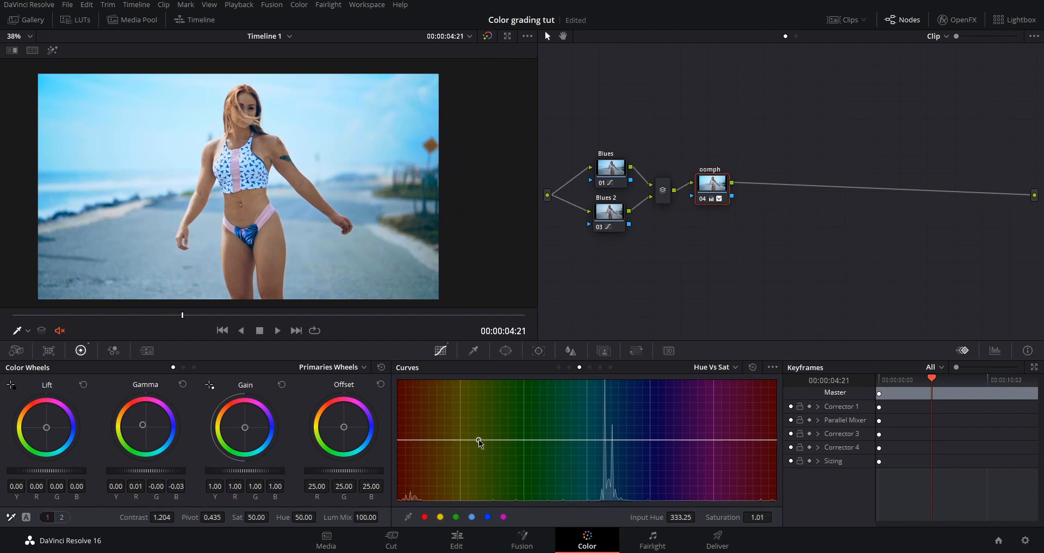
pyautogui.click(769, 439)
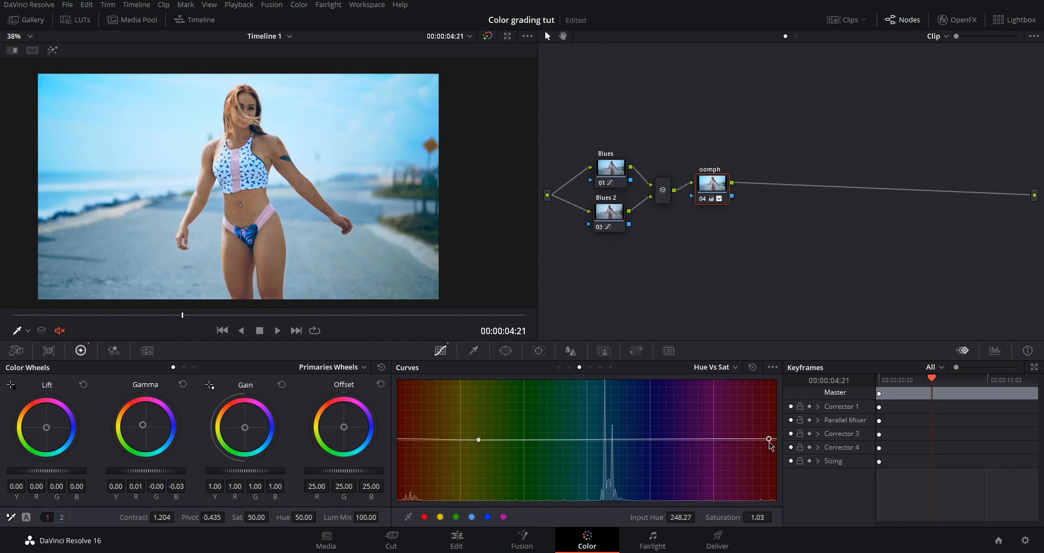
pyautogui.moveTo(769, 439); pyautogui.dragTo(769, 440)
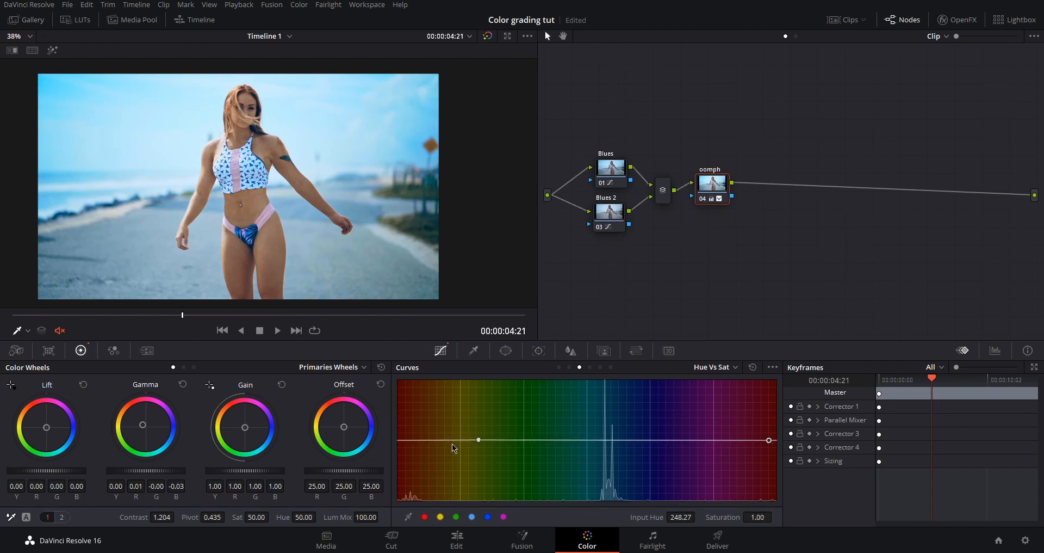
pyautogui.moveTo(424, 439)
pyautogui.mouseDown()
pyautogui.moveTo(425, 478)
pyautogui.moveTo(427, 438)
pyautogui.moveTo(425, 456)
pyautogui.moveTo(425, 447)
pyautogui.mouseUp()
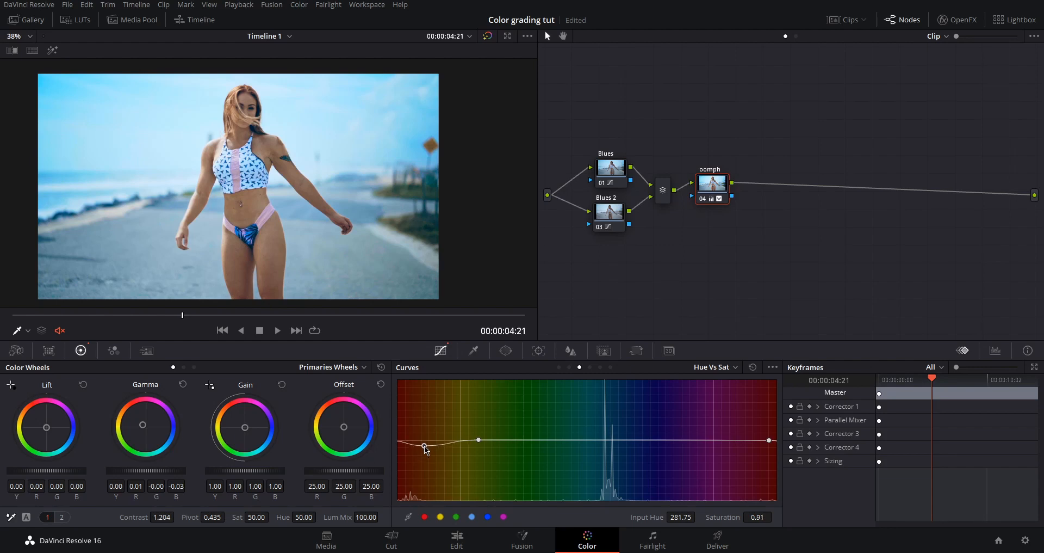
pyautogui.moveTo(185, 316)
pyautogui.mouseDown()
pyautogui.moveTo(82, 316)
pyautogui.moveTo(415, 307)
pyautogui.moveTo(64, 310)
pyautogui.moveTo(318, 303)
pyautogui.moveTo(145, 300)
pyautogui.moveTo(171, 309)
pyautogui.mouseUp()
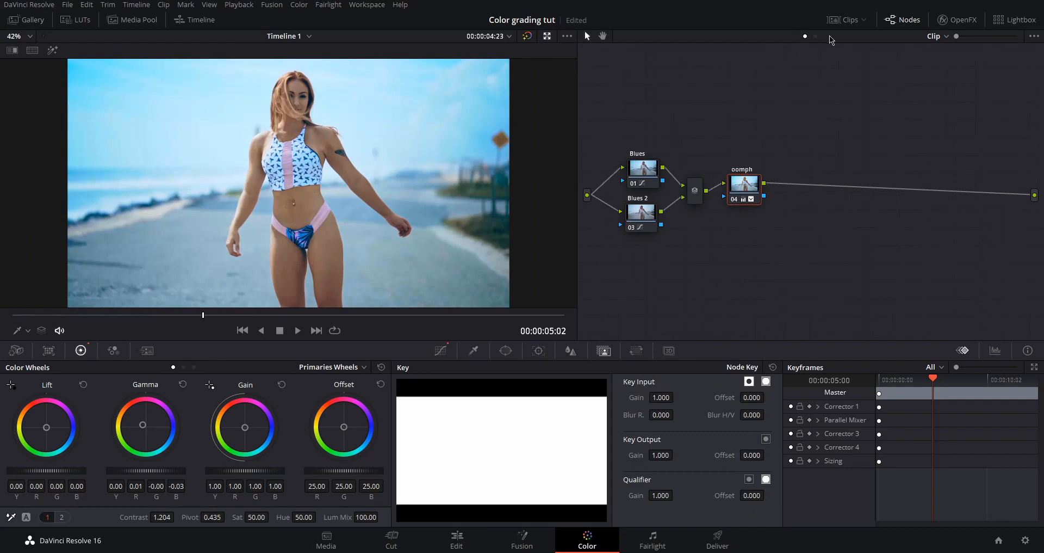
# Show the timeline's clip thumbnails, look through the clips, and select the Adjustment Clip
pyautogui.click(843, 21)
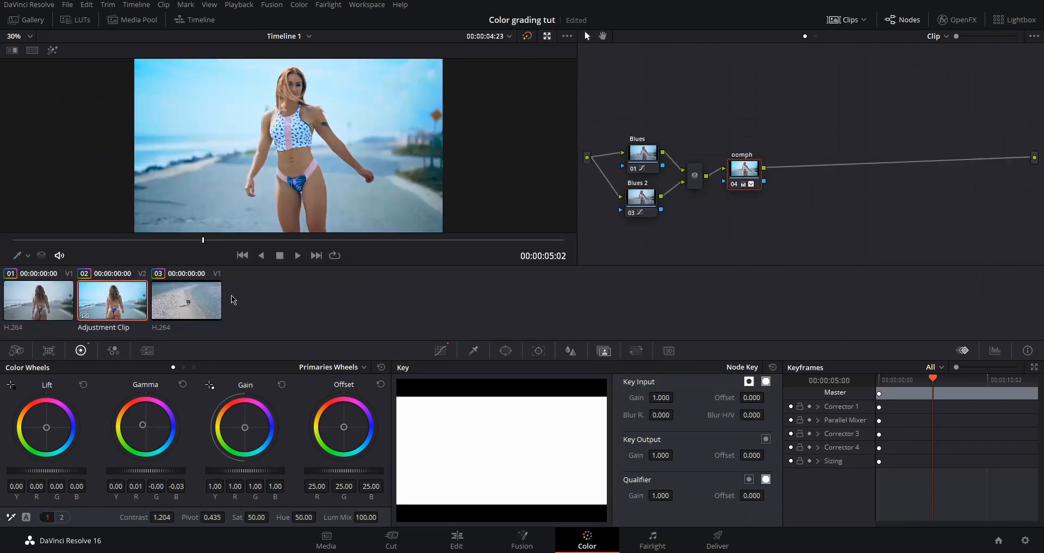
pyautogui.click(55, 296)
pyautogui.click(109, 299)
pyautogui.click(183, 300)
pyautogui.click(54, 300)
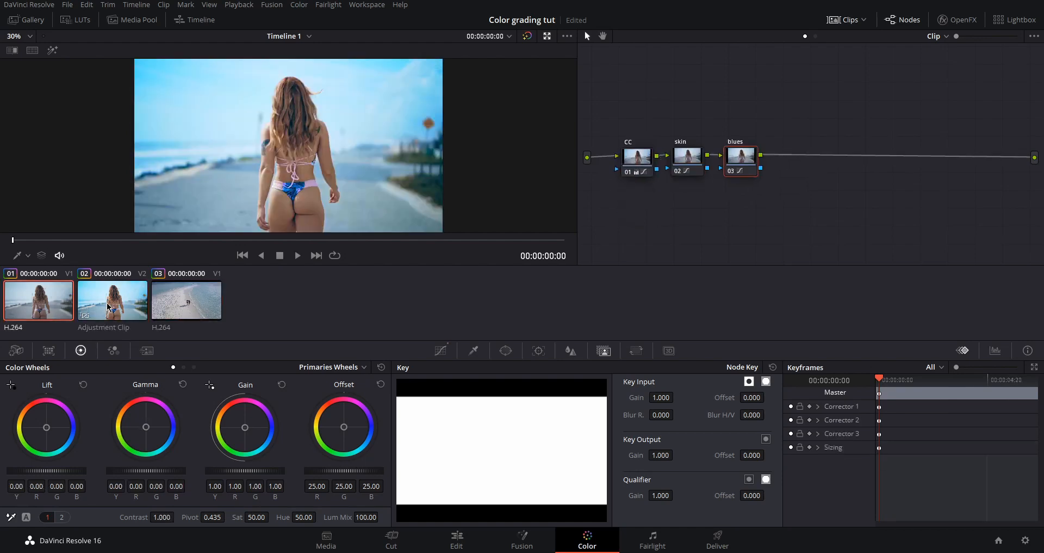
pyautogui.rightClick(108, 308)
pyautogui.click(174, 286)
pyautogui.click(116, 299)
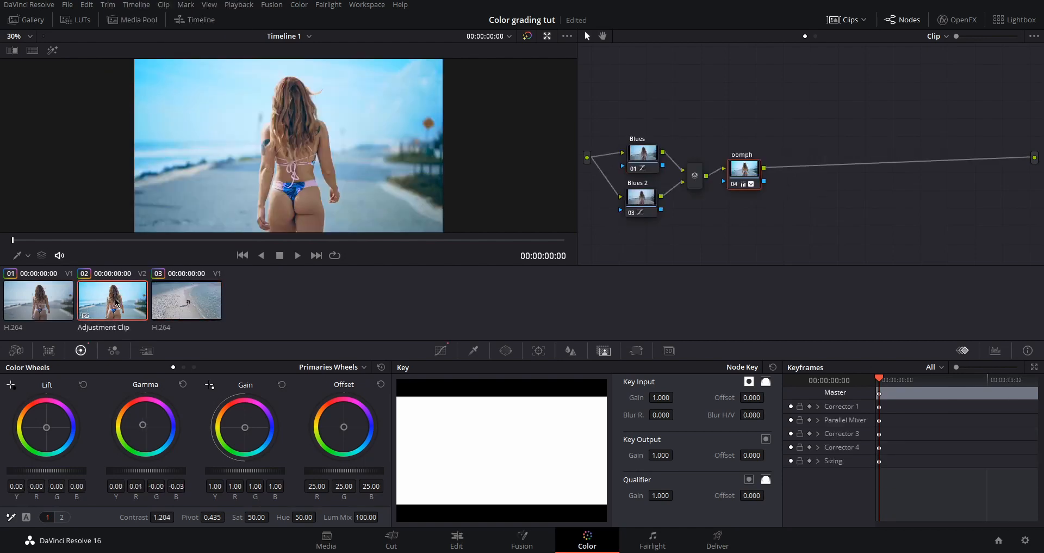
# Generate a 33 Point Cube 3D LUT from the Adjustment Clip, with C:\ProgramData\Blackmagic Design\DaVinci Resolve\Support\LUT as the save location
pyautogui.rightClick(105, 304)
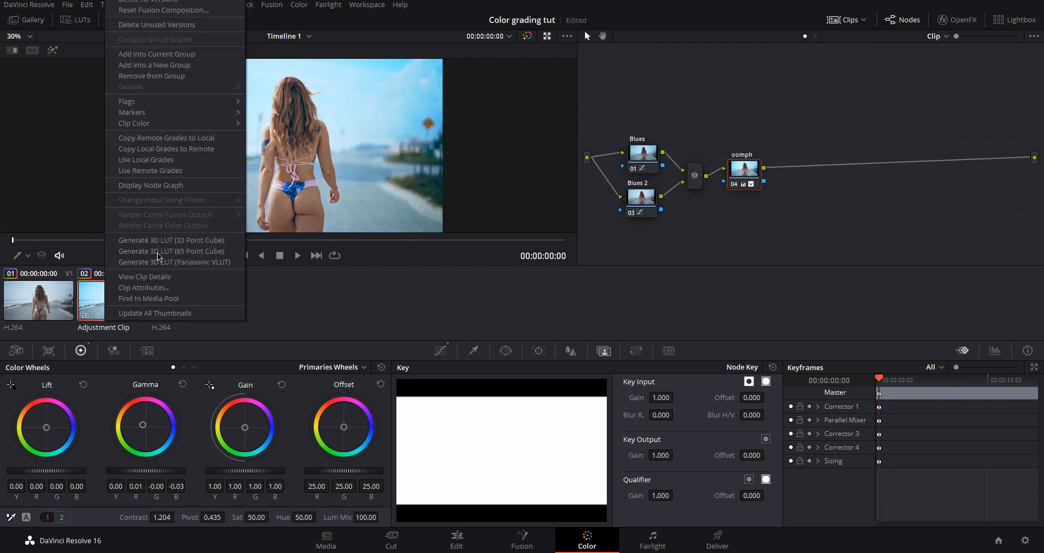
pyautogui.click(164, 239)
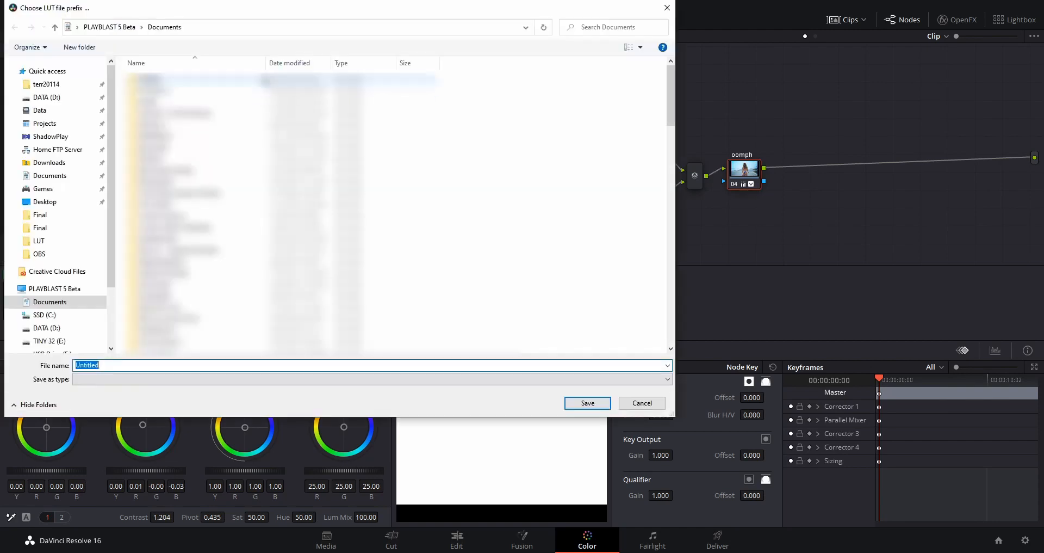
pyautogui.click(289, 29)
pyautogui.write('C:\\ProgramData\\Blackmagic Design\\DaVinci Resolve\\Support\\LUT')
pyautogui.press('Return')
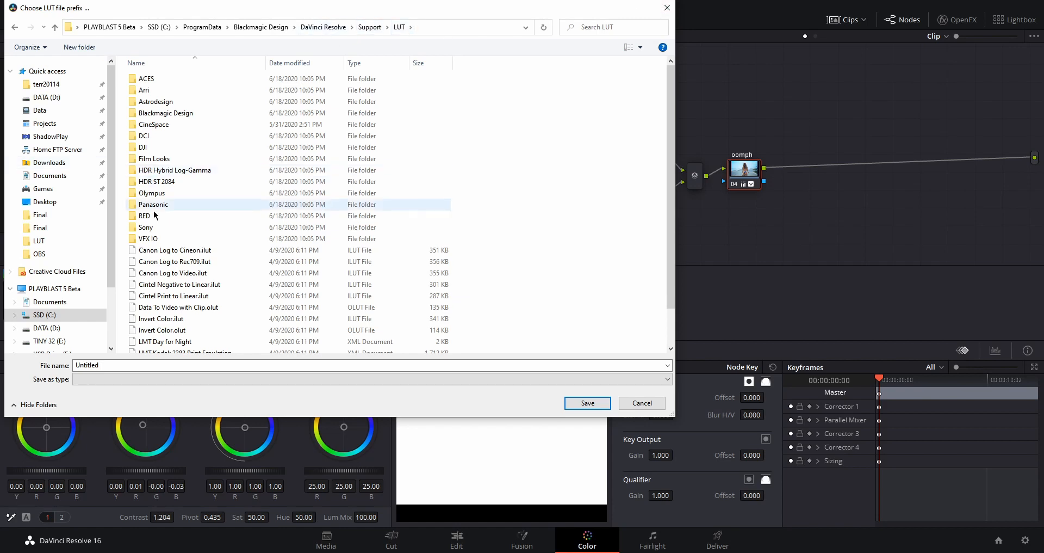
# Create a folder named My LUTs inside the LUT folder and open it as the save destination
pyautogui.rightClick(121, 201)
pyautogui.moveTo(177, 328)
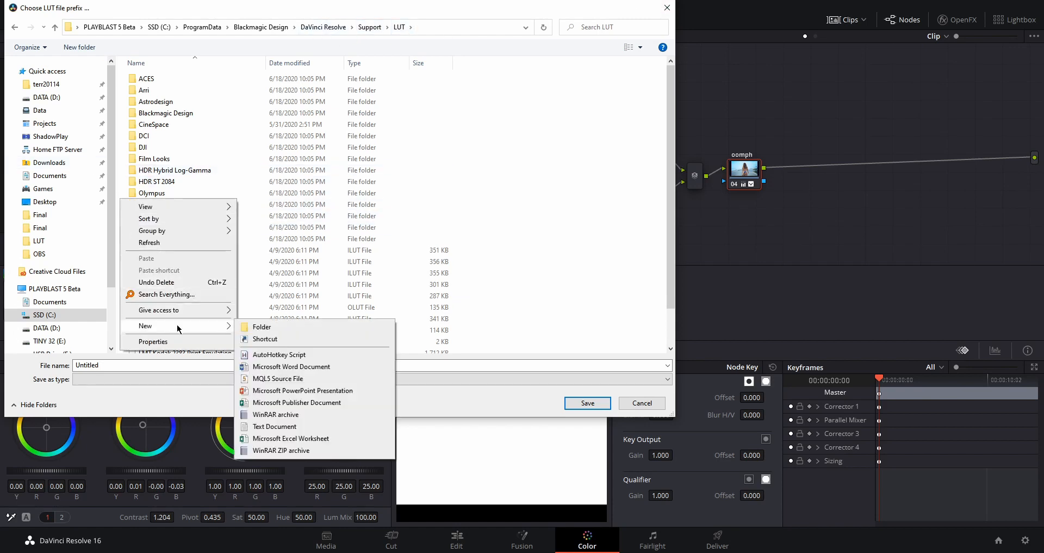
pyautogui.click(283, 327)
pyautogui.write('My')
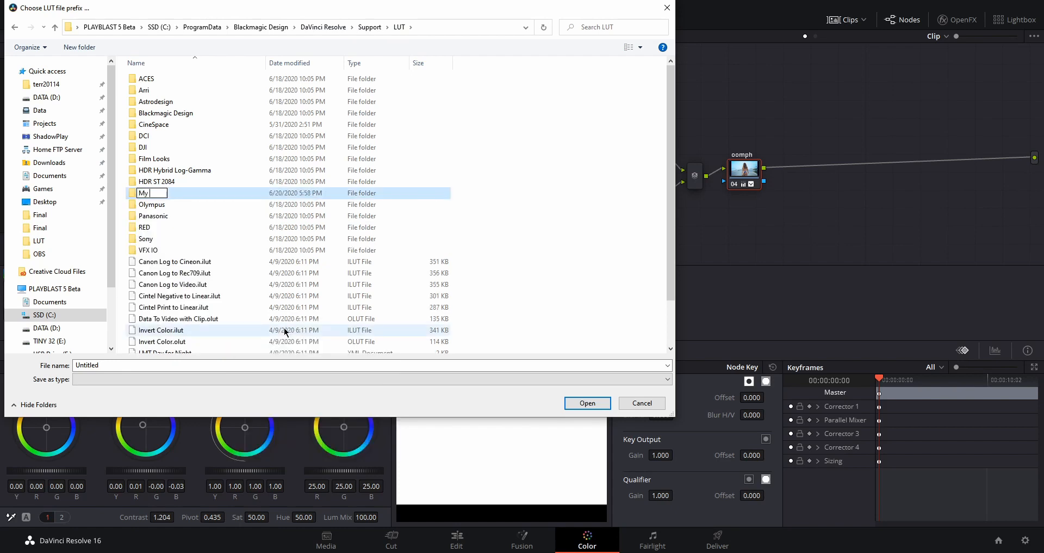
pyautogui.write(' LUTs')
pyautogui.press('Return')
pyautogui.press('Return')
pyautogui.doubleClick(207, 361)
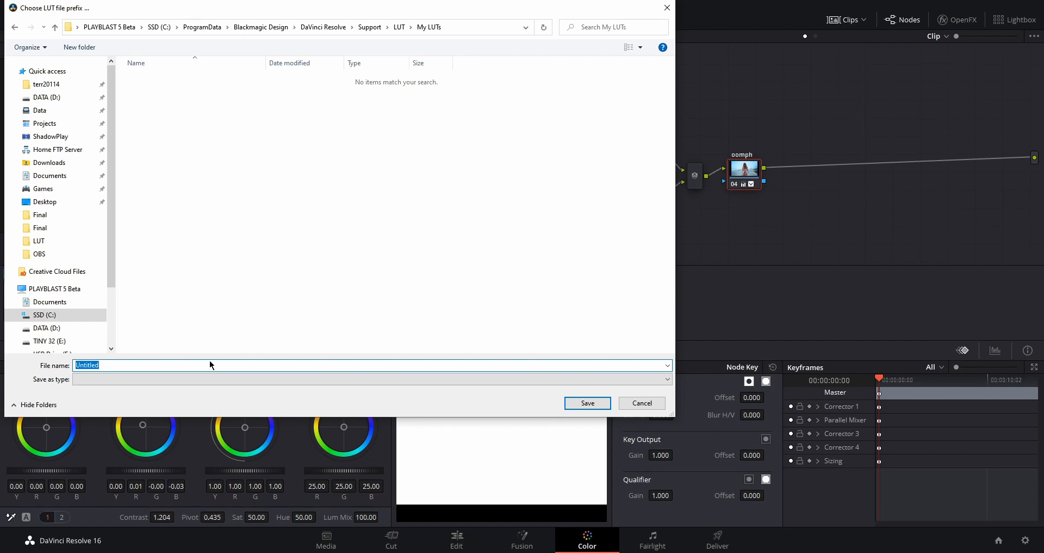
# Name the LUT file Oomph and save it
pyautogui.write('Oppmph')
pyautogui.hotkey('ctrl', 'a')
pyautogui.write('Oomph')
pyautogui.press('Return')
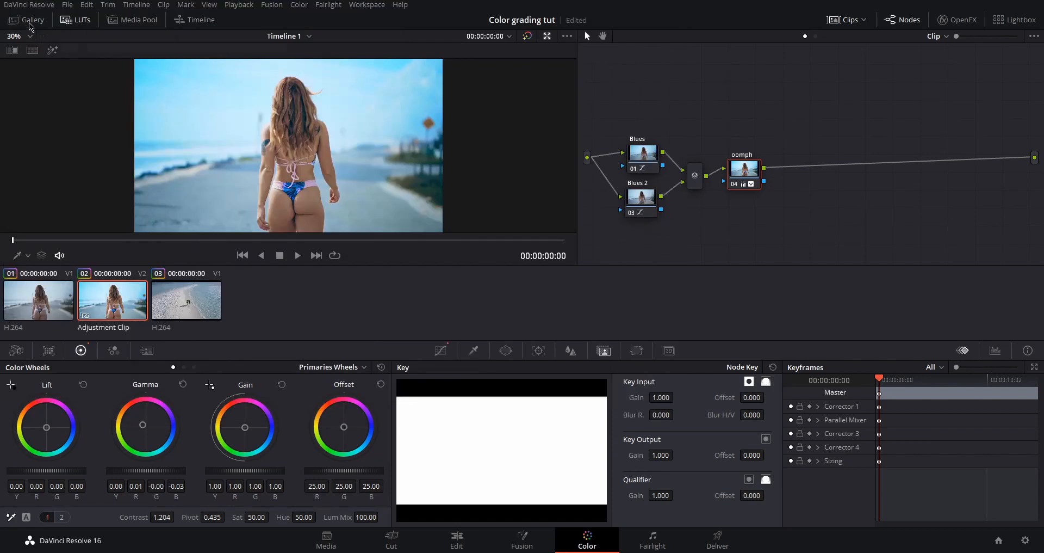
# Find the exported LUT in the LUT library's My LUTs folder, and hide the library and the clip thumbnails
pyautogui.click(68, 20)
pyautogui.click(34, 51)
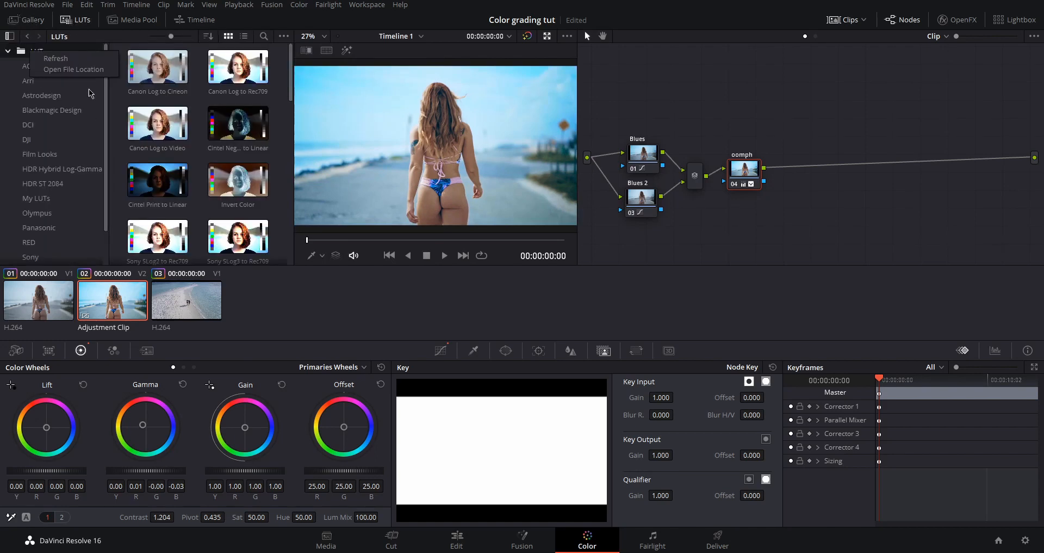
pyautogui.scroll(-1, 52, 158)
pyautogui.click(52, 159)
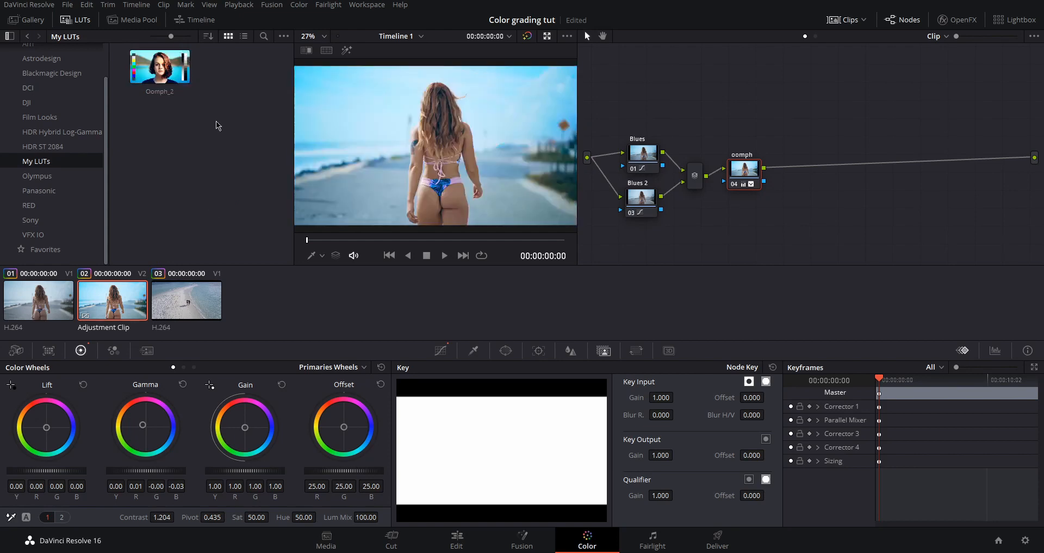
pyautogui.click(854, 22)
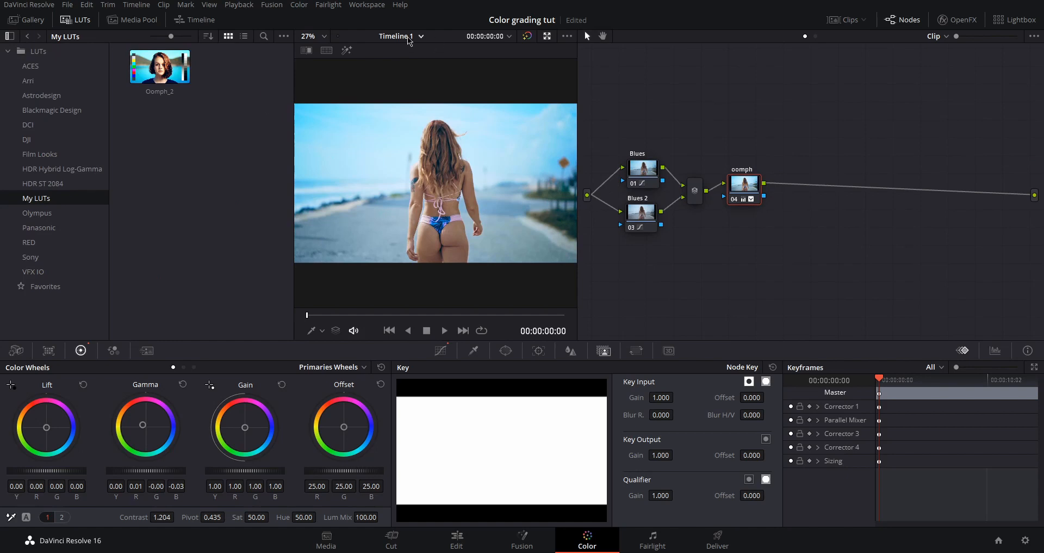
pyautogui.click(75, 20)
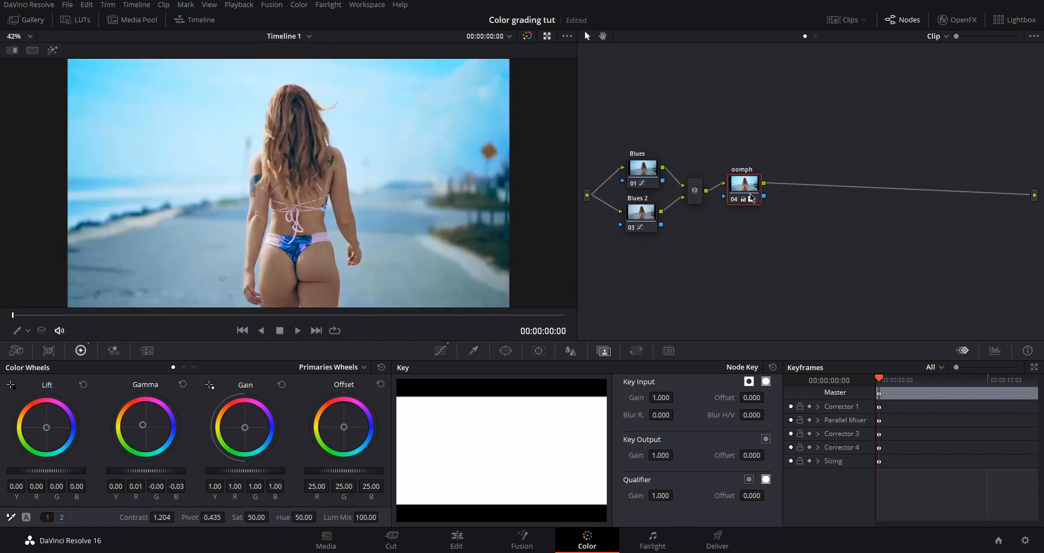
# Compare the image with the oomph node off and on, try lowering its saturation to 32.40 on another frame, and undo that change
pyautogui.click(734, 199)
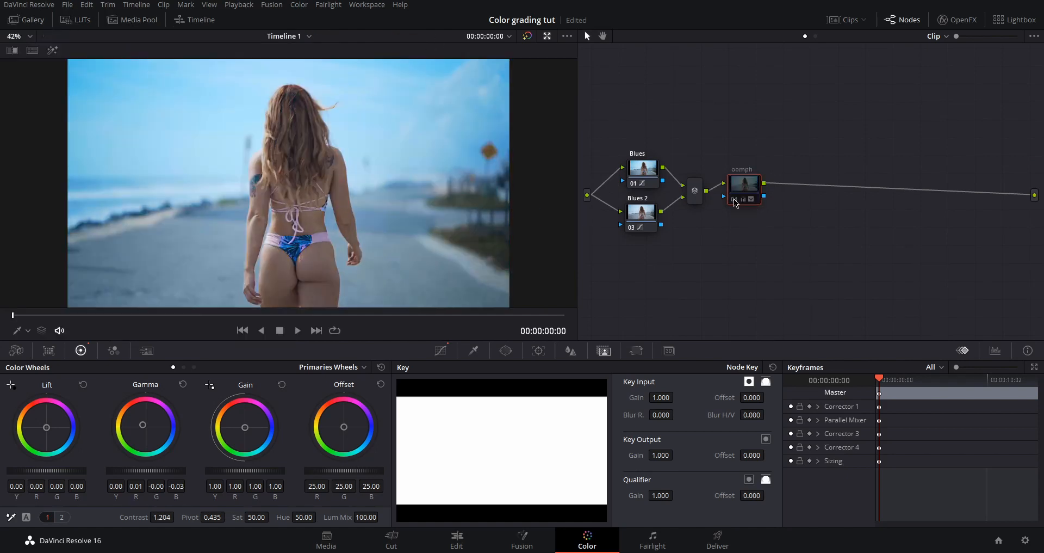
pyautogui.click(734, 199)
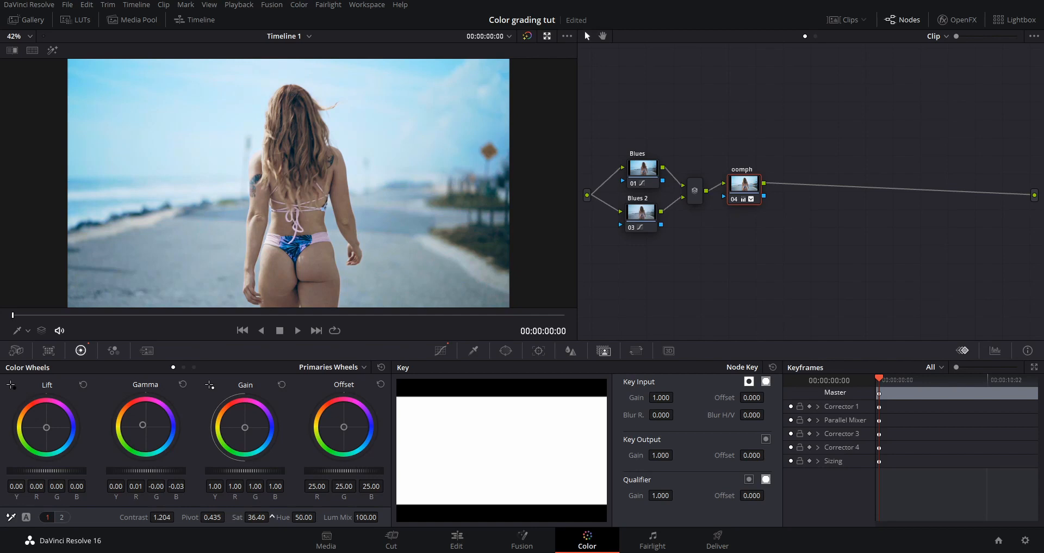
pyautogui.moveTo(85, 314); pyautogui.dragTo(259, 326)
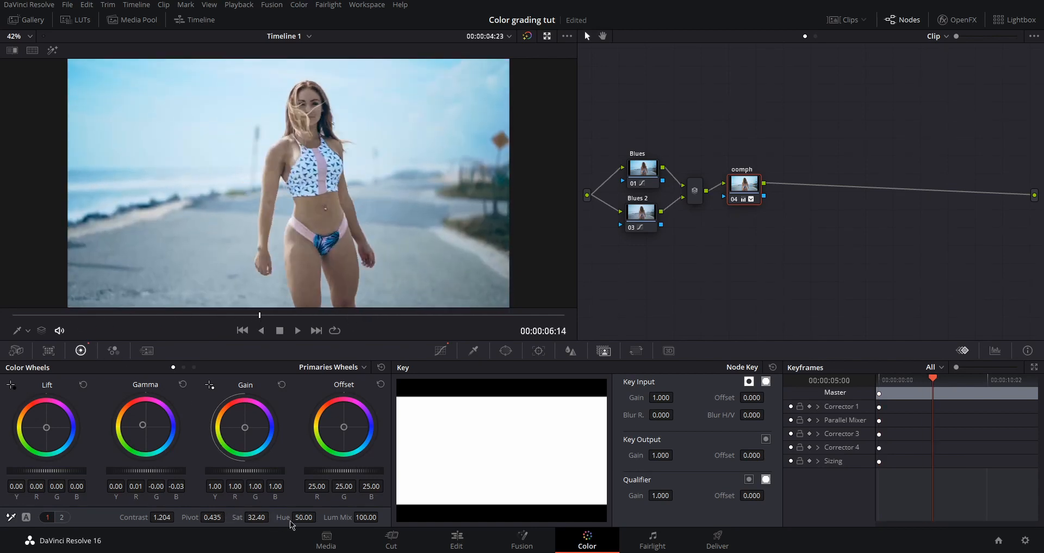
pyautogui.hotkey('ctrl', 'z')
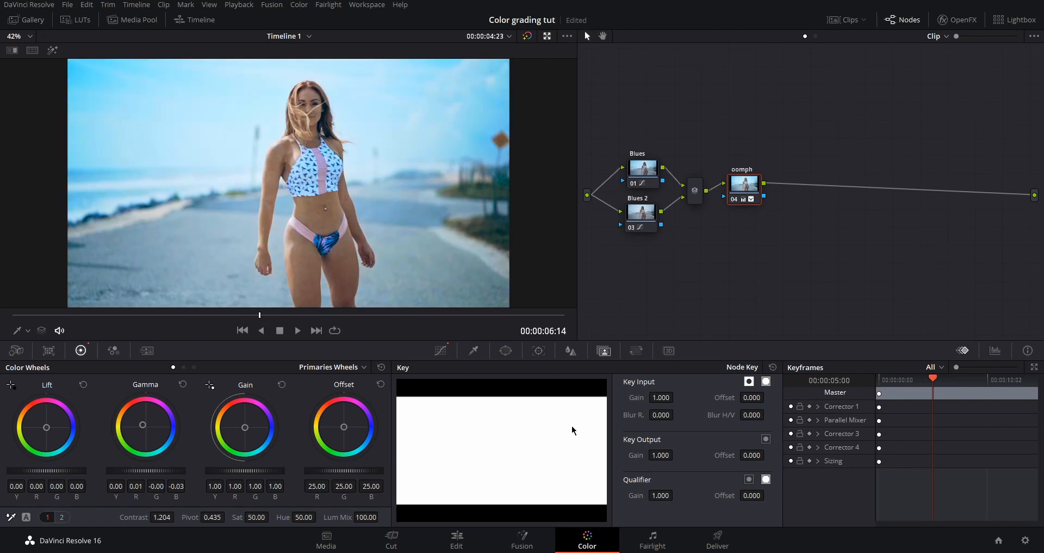
# On the Edit page, reduce the opacity of the Grade adjustment clip to 62.61 while checking a frame of the first clip
pyautogui.click(457, 538)
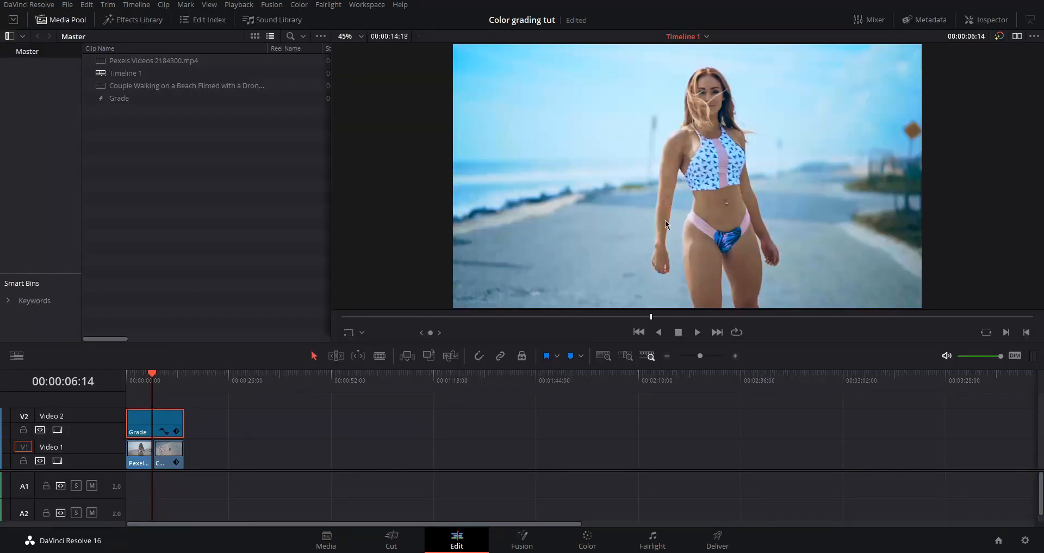
pyautogui.click(985, 19)
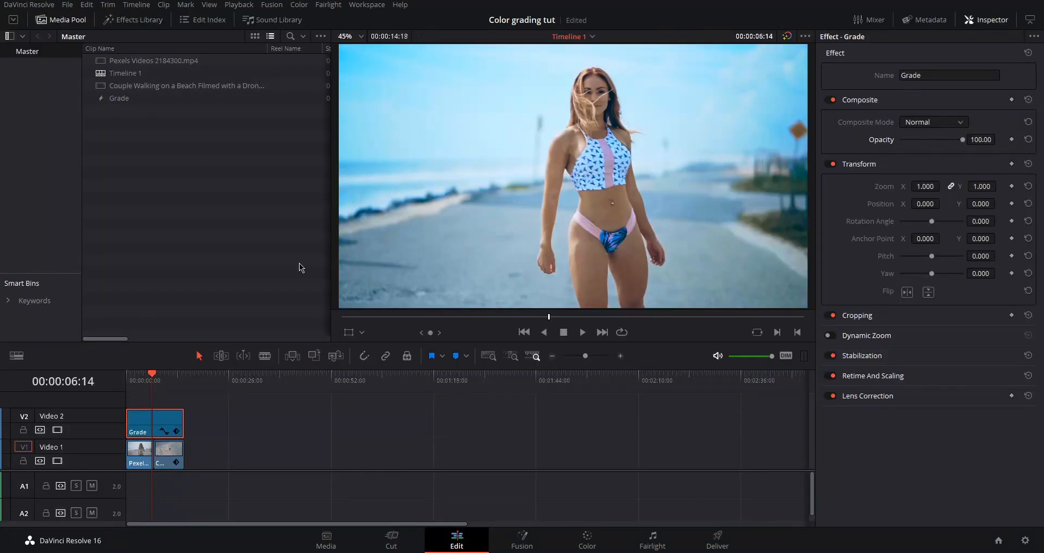
pyautogui.moveTo(961, 139)
pyautogui.mouseDown()
pyautogui.moveTo(832, 140)
pyautogui.moveTo(939, 140)
pyautogui.moveTo(910, 139)
pyautogui.moveTo(916, 159)
pyautogui.moveTo(931, 161)
pyautogui.moveTo(959, 157)
pyautogui.moveTo(950, 152)
pyautogui.mouseUp()
pyautogui.moveTo(160, 377)
pyautogui.mouseDown()
pyautogui.moveTo(128, 378)
pyautogui.moveTo(154, 381)
pyautogui.moveTo(128, 381)
pyautogui.moveTo(142, 381)
pyautogui.mouseUp()
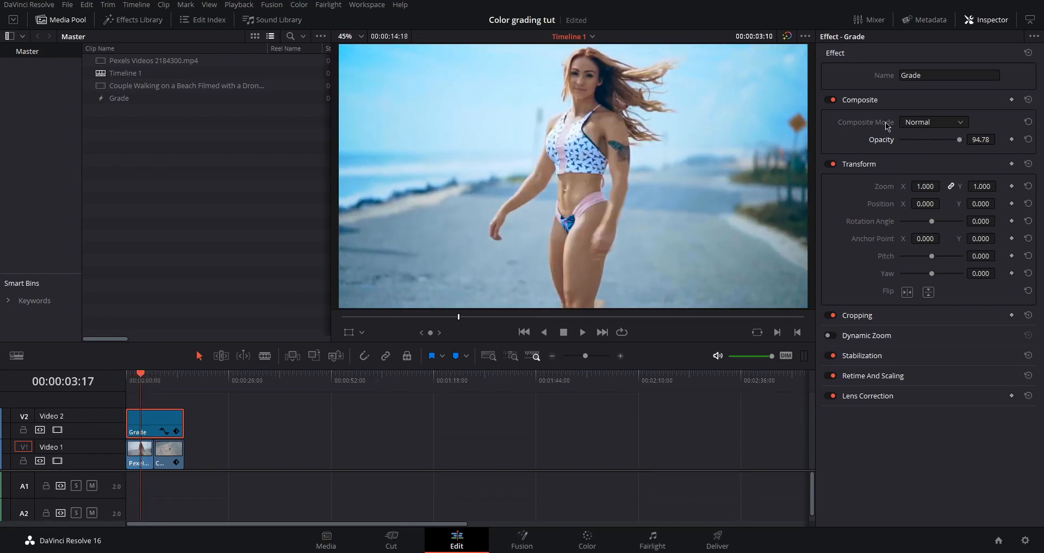
pyautogui.moveTo(956, 146); pyautogui.dragTo(936, 146)
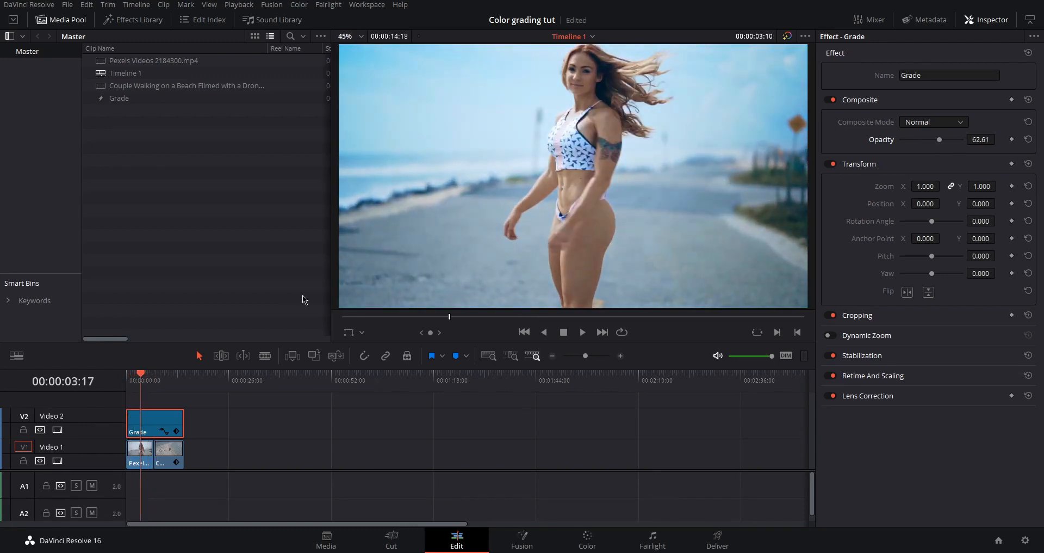
# Play the timeline from its start and scrub through the second clip to review the softened grade
pyautogui.moveTo(142, 380)
pyautogui.mouseDown()
pyautogui.moveTo(169, 381)
pyautogui.moveTo(128, 387)
pyautogui.mouseUp()
pyautogui.press('space')
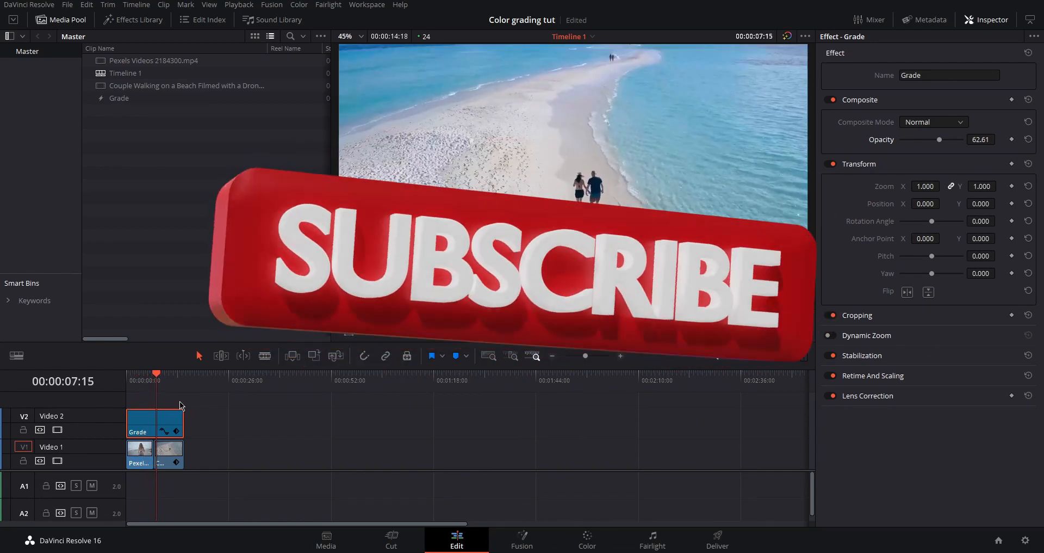
pyautogui.moveTo(163, 380); pyautogui.dragTo(184, 396)
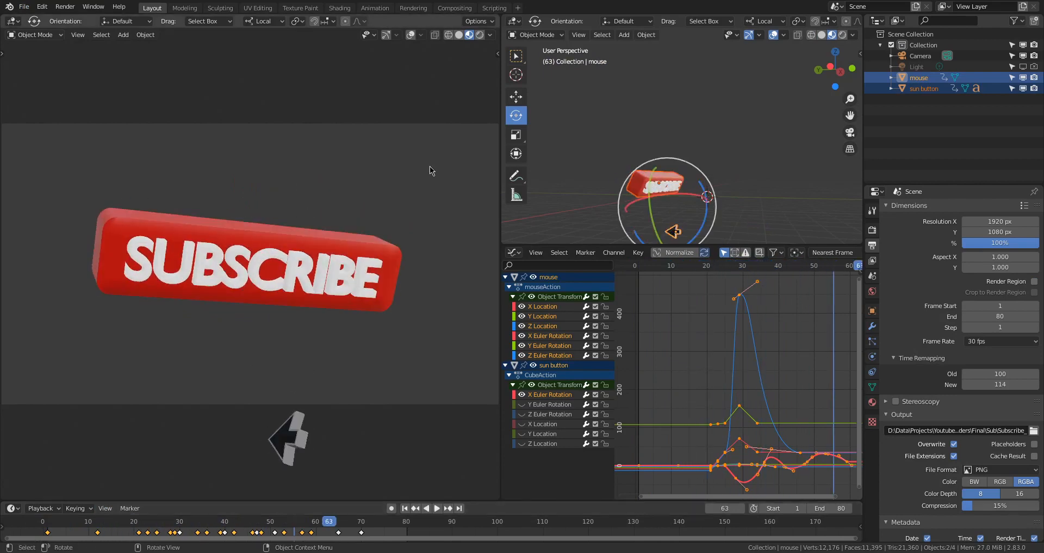
# Switch to Blender, show the camera view in rendered shading, and examine the subscribe button animation at frames 67, 30 and 13
pyautogui.click(477, 35)
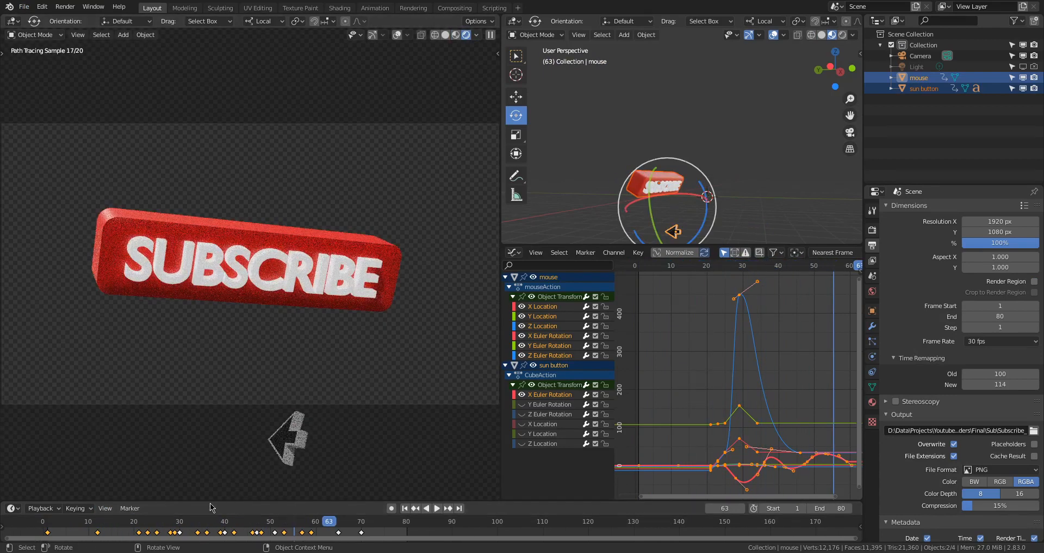
pyautogui.click(347, 522)
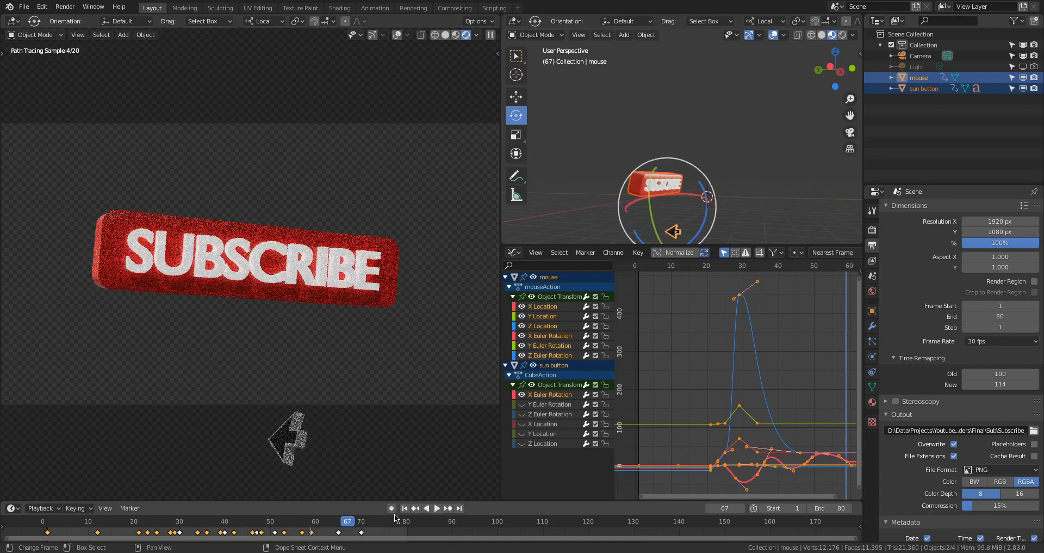
pyautogui.click(180, 522)
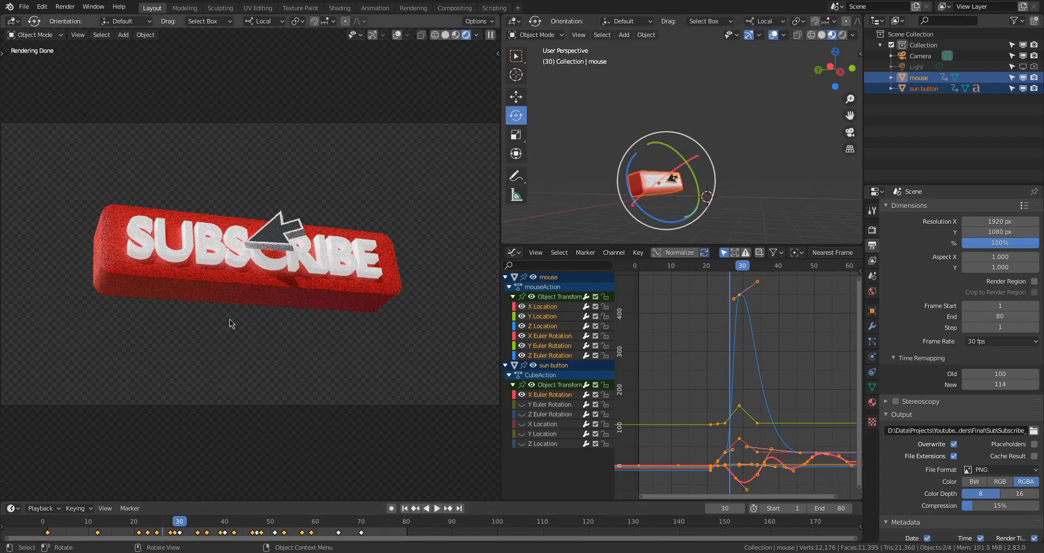
pyautogui.click(90, 532)
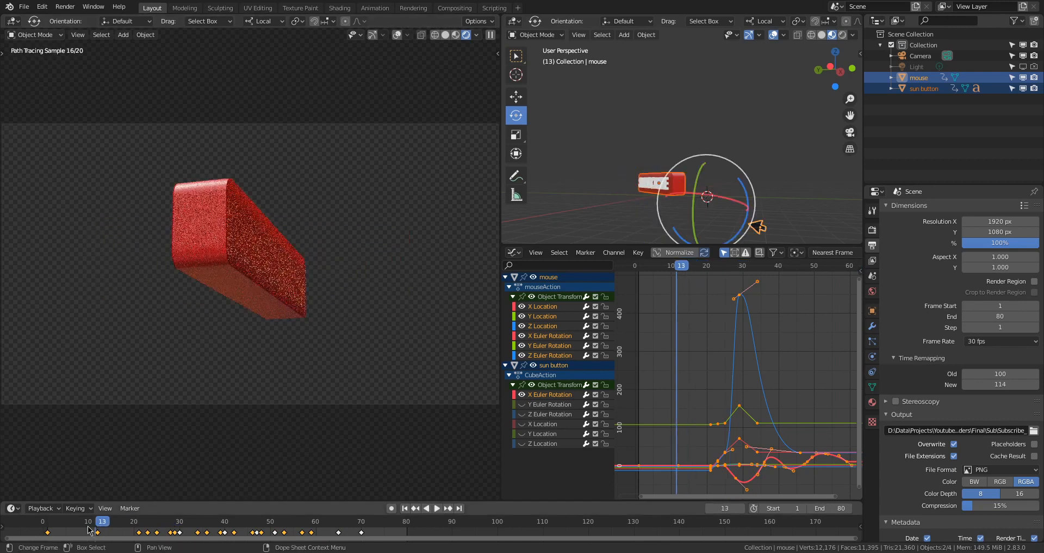
# Try shifting the animation keyframes of the mouse and subscribe button in the timeline, and undo the shift
pyautogui.moveTo(99, 533); pyautogui.dragTo(136, 532)
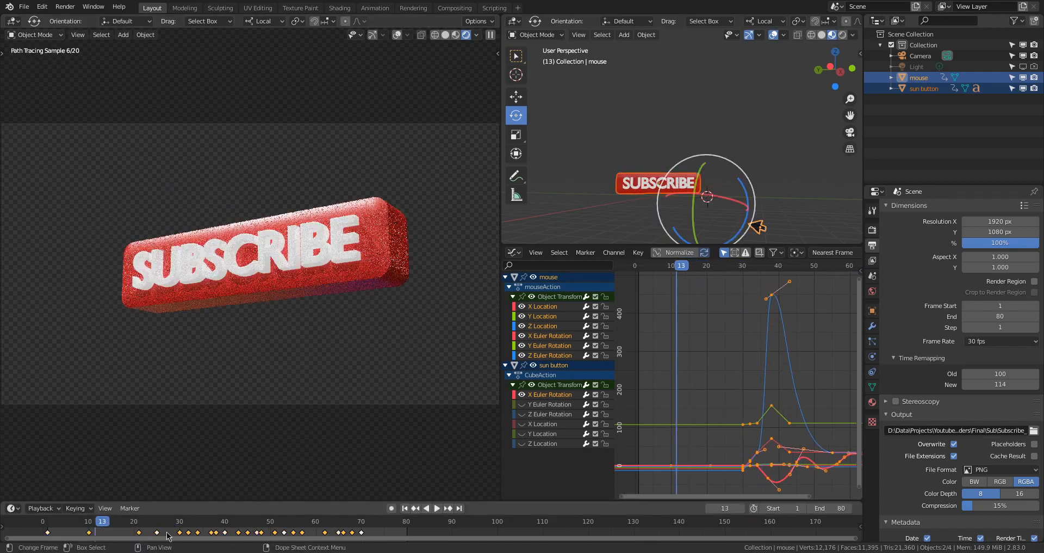
pyautogui.hotkey('ctrl', 'z')
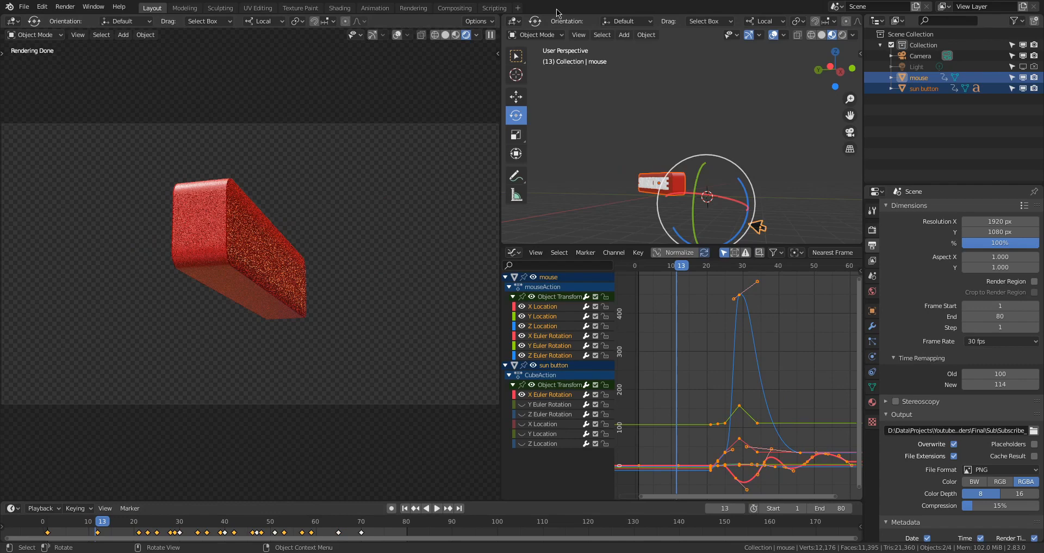